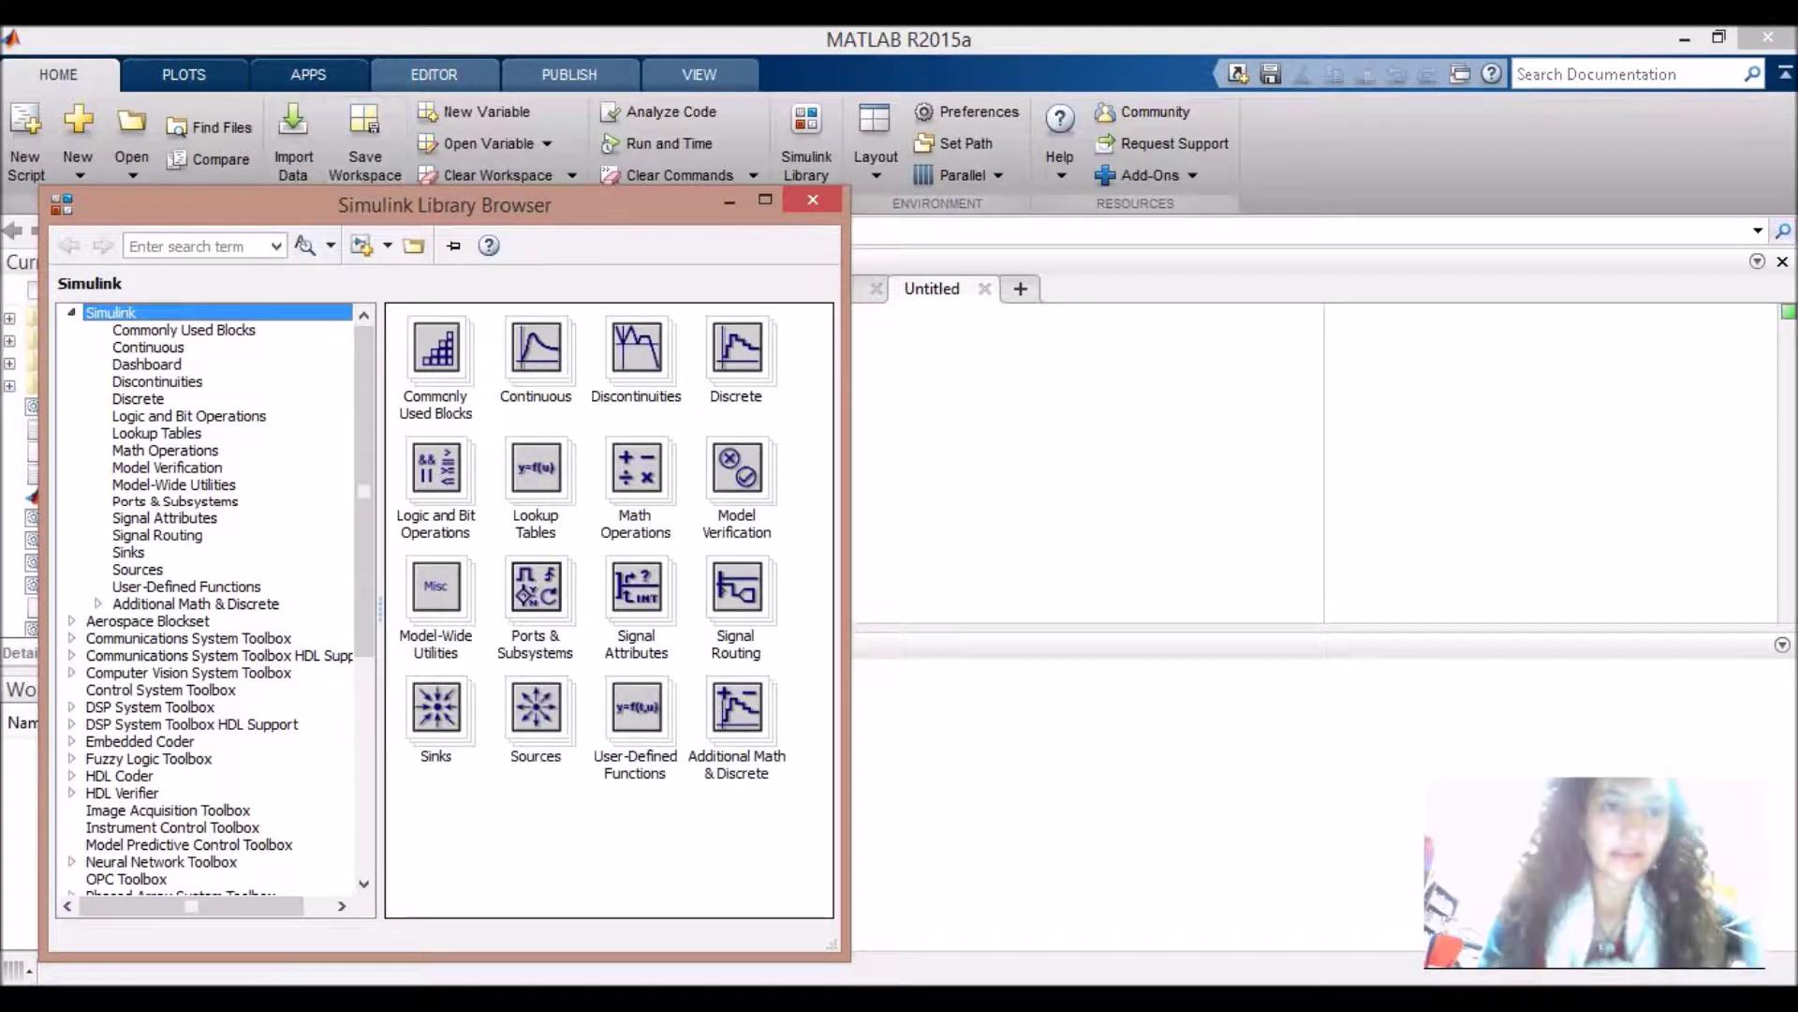
Create a new blank Simulink model and place its window beside the library browser.
{"action": "left_click_drag", "start_coordinate": [393, 204], "coordinate": [391, 134]}
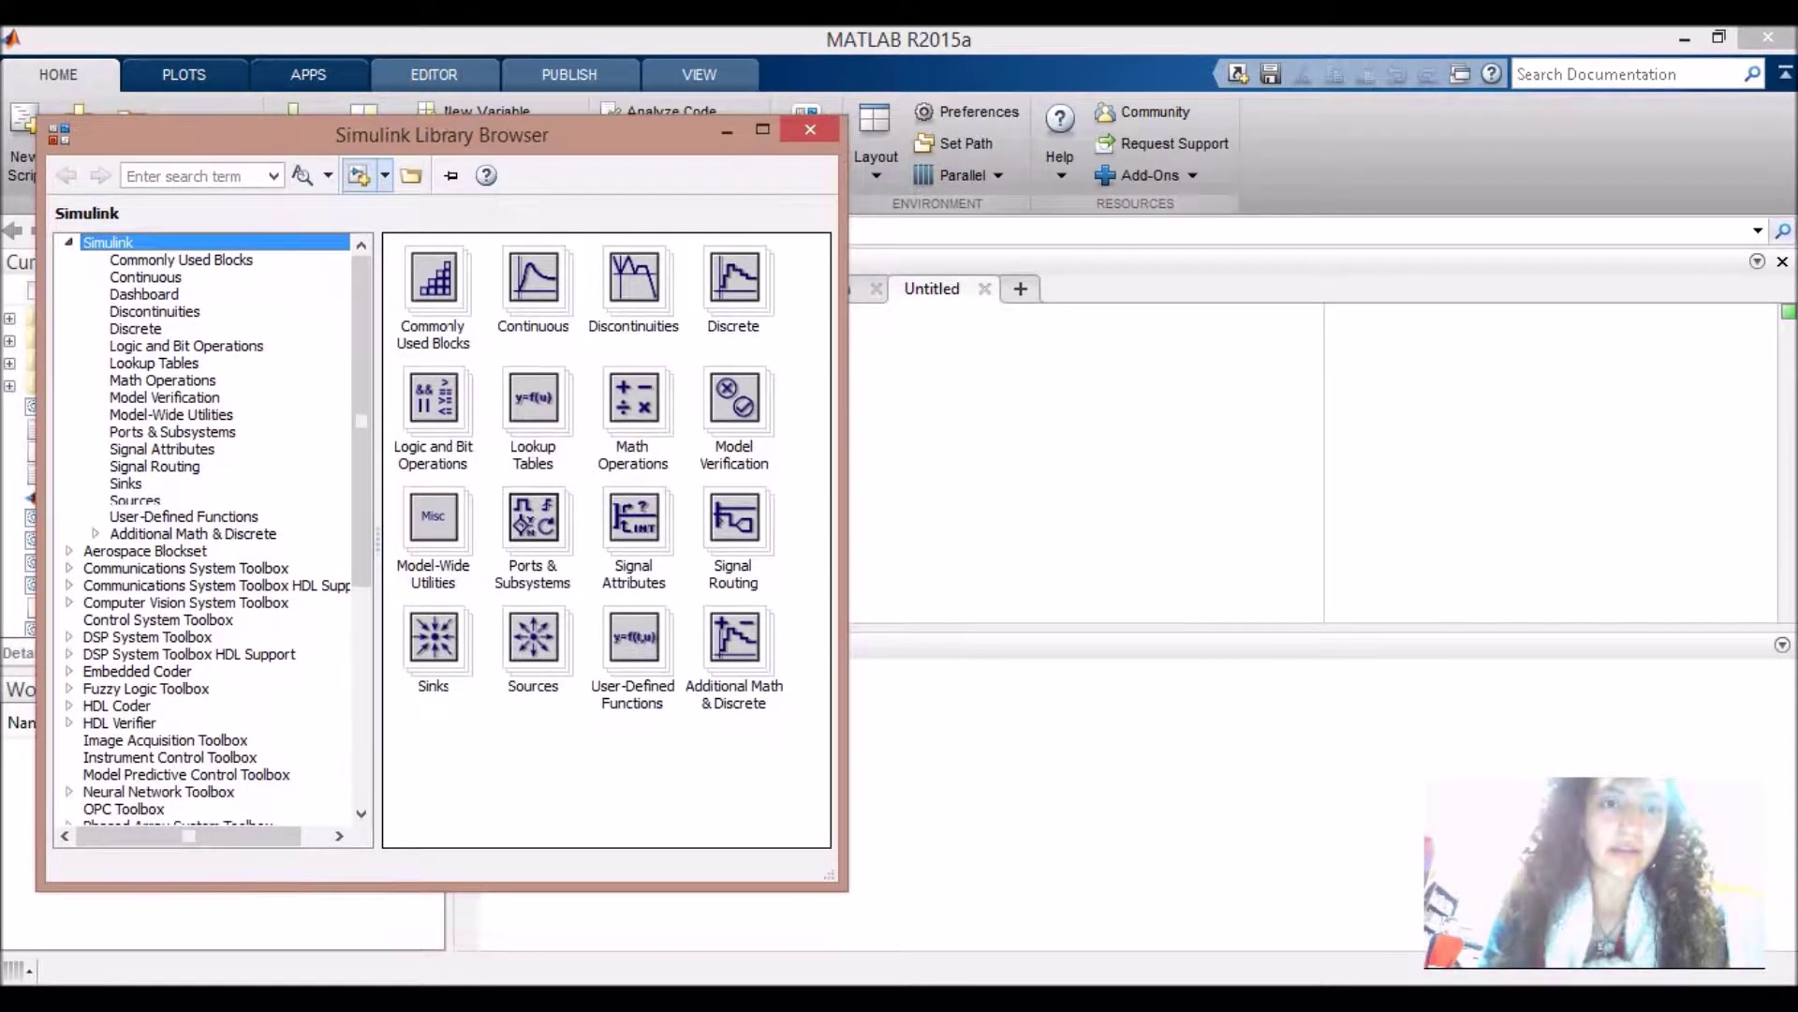
{"action": "left_click", "coordinate": [359, 175]}
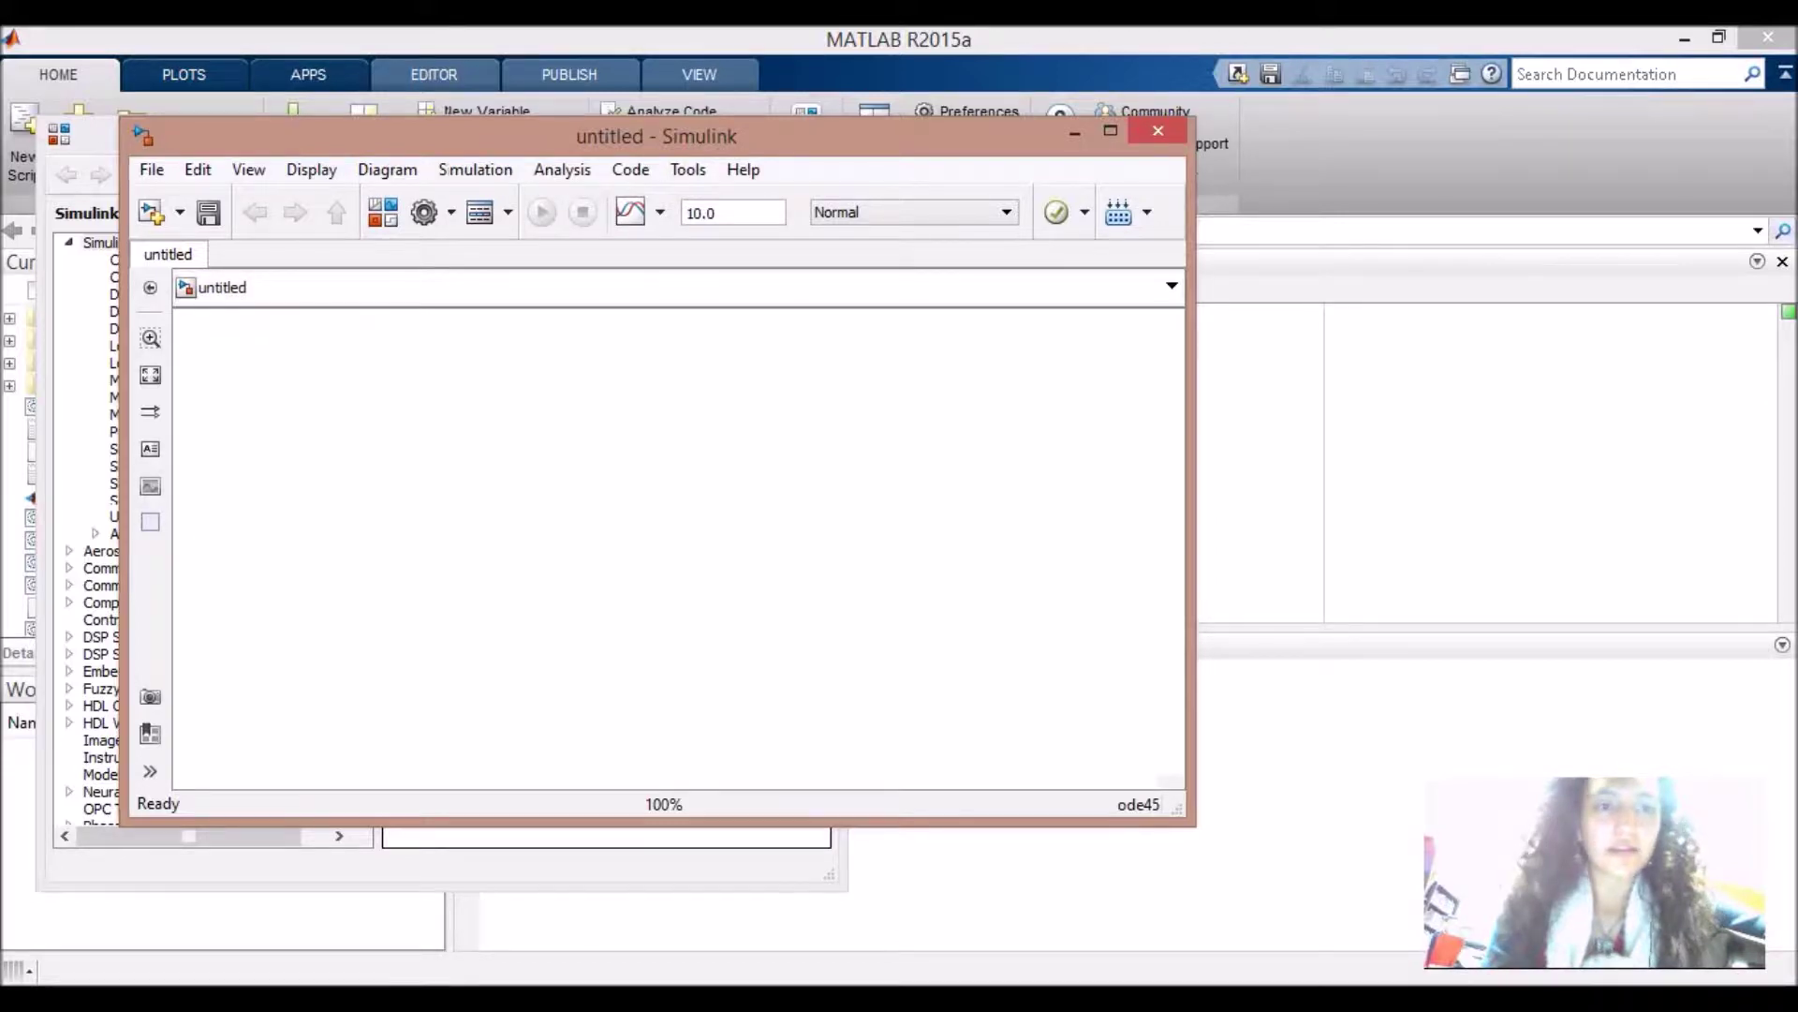
{"action": "left_click_drag", "start_coordinate": [655, 136], "coordinate": [1191, 142]}
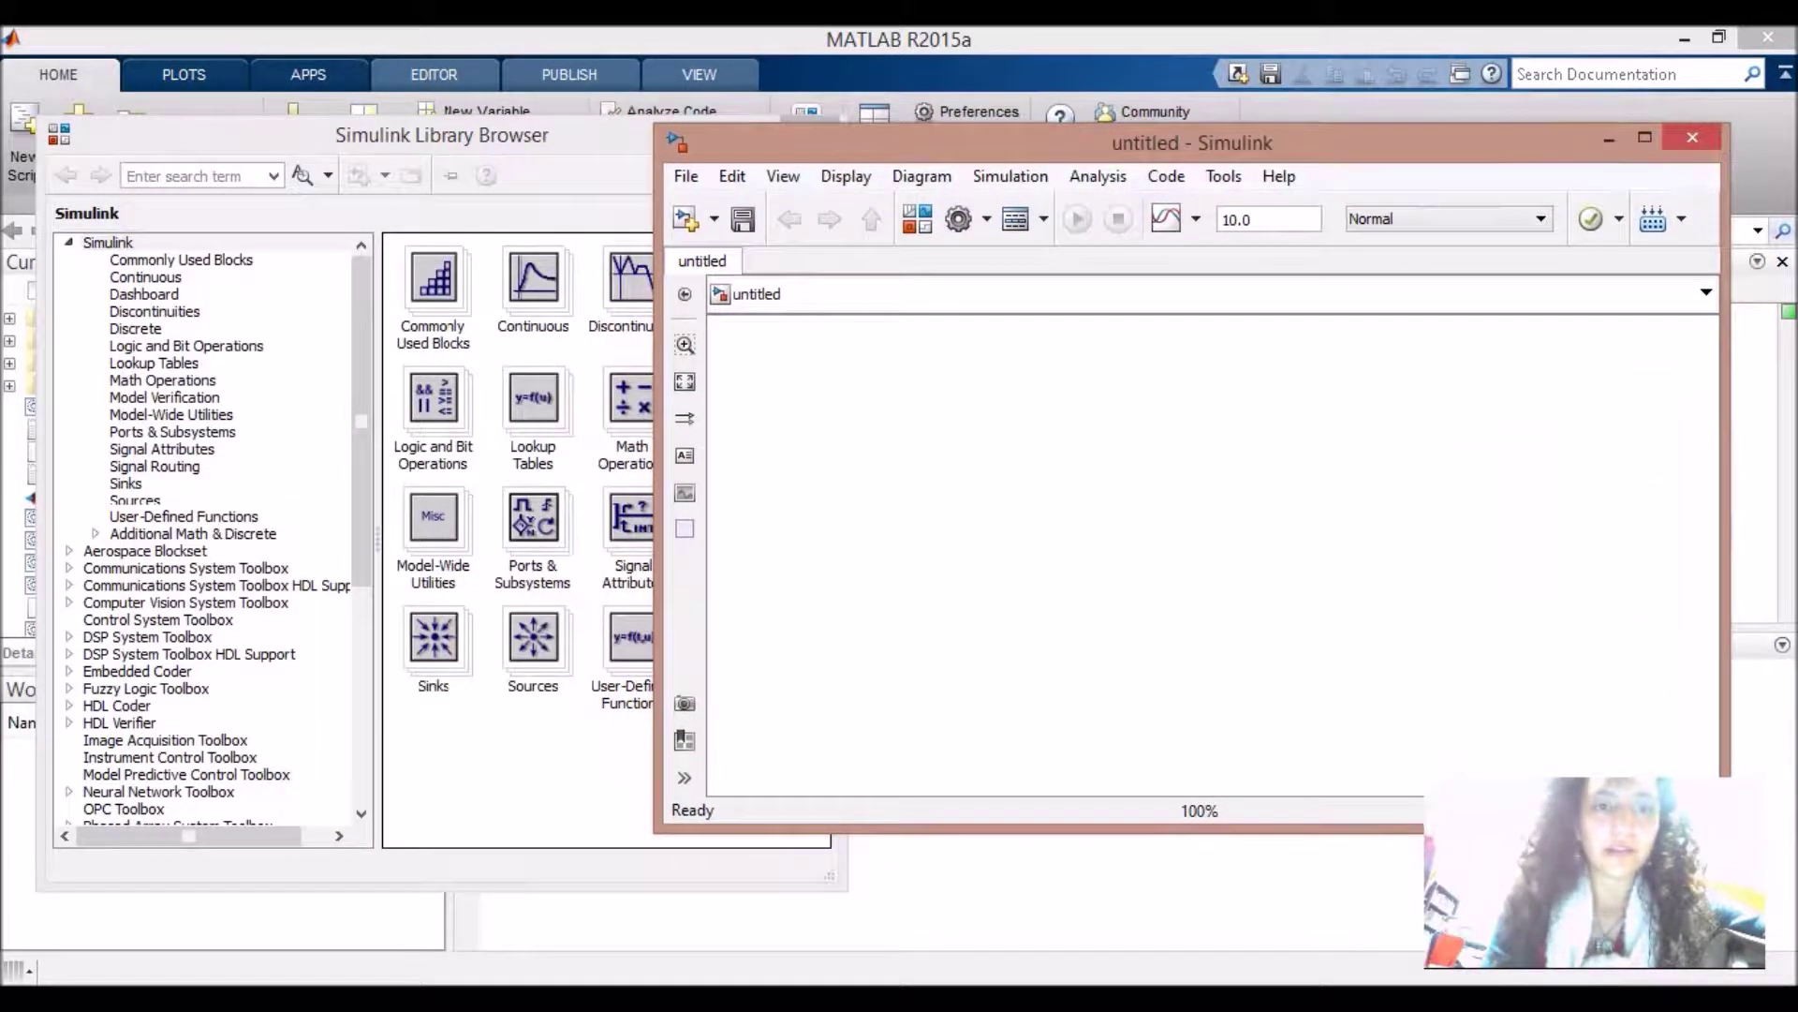
Look through the Simulink library categories, including Dashboard, Lookup Tables, Logic and Bit Operations and Discontinuities.
{"action": "key", "text": "alt+Tab"}
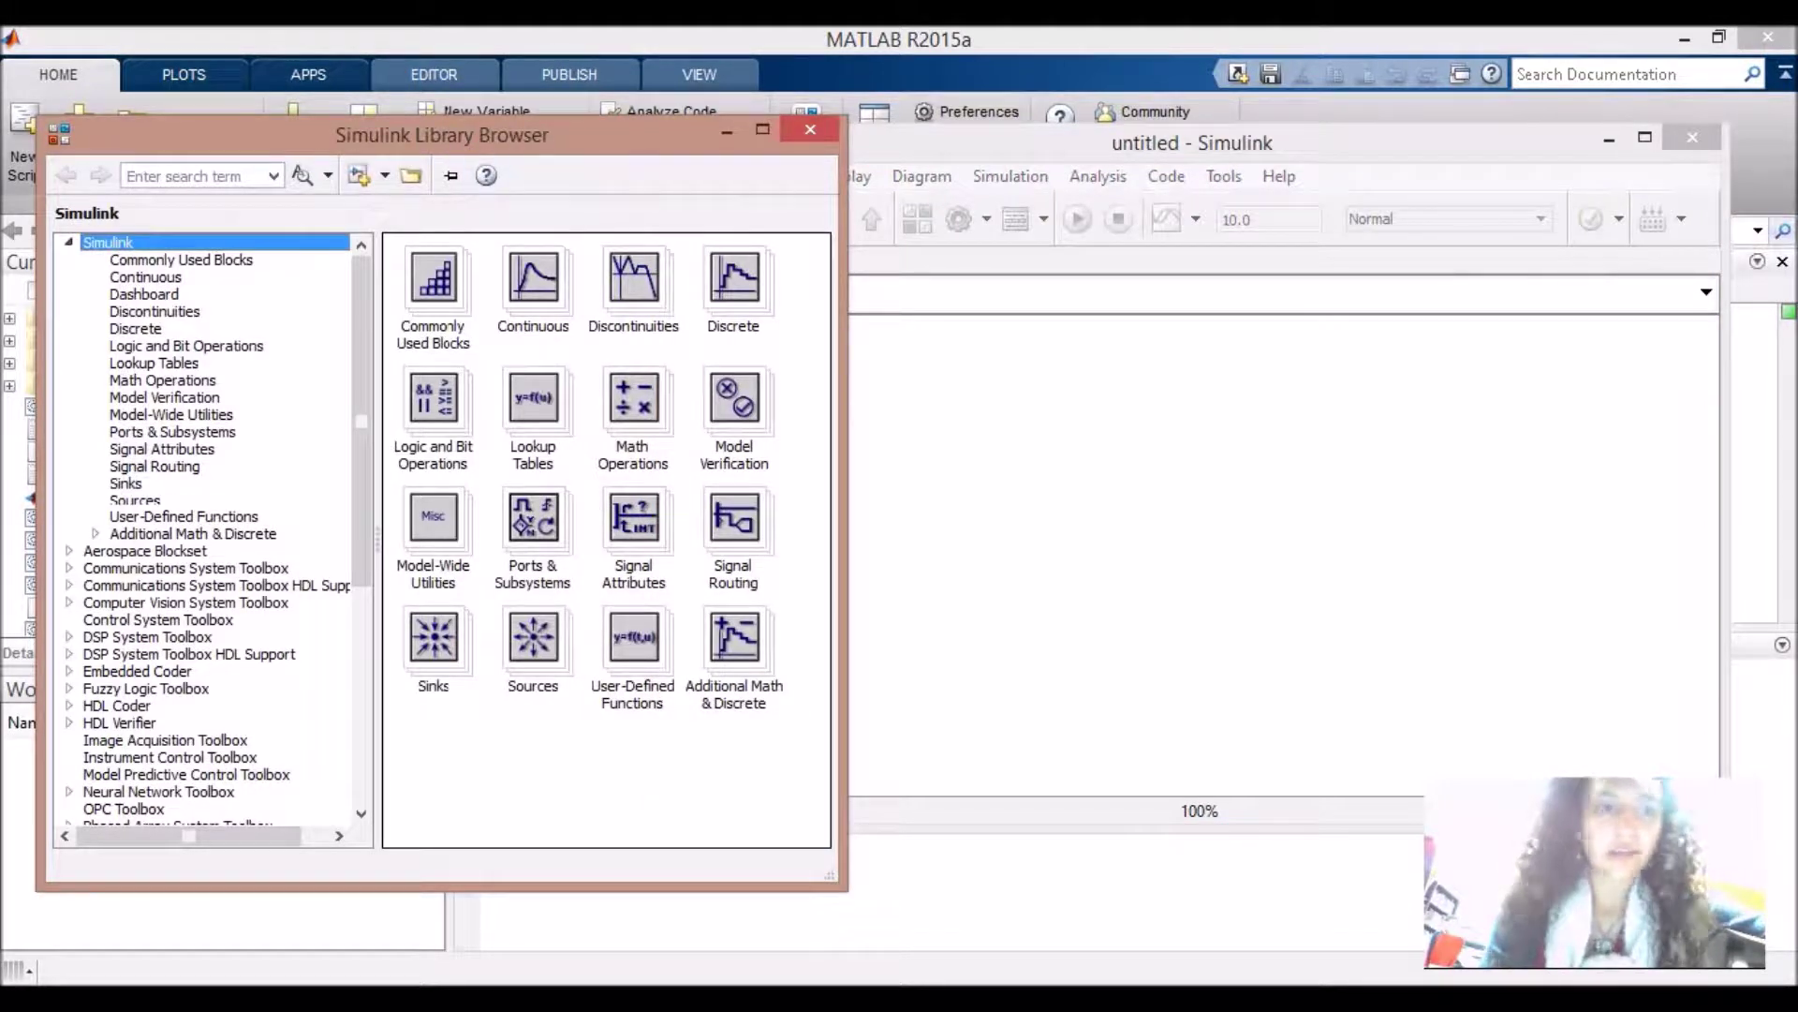
{"action": "left_click", "coordinate": [181, 259]}
{"action": "left_click", "coordinate": [143, 295]}
{"action": "left_click", "coordinate": [135, 329]}
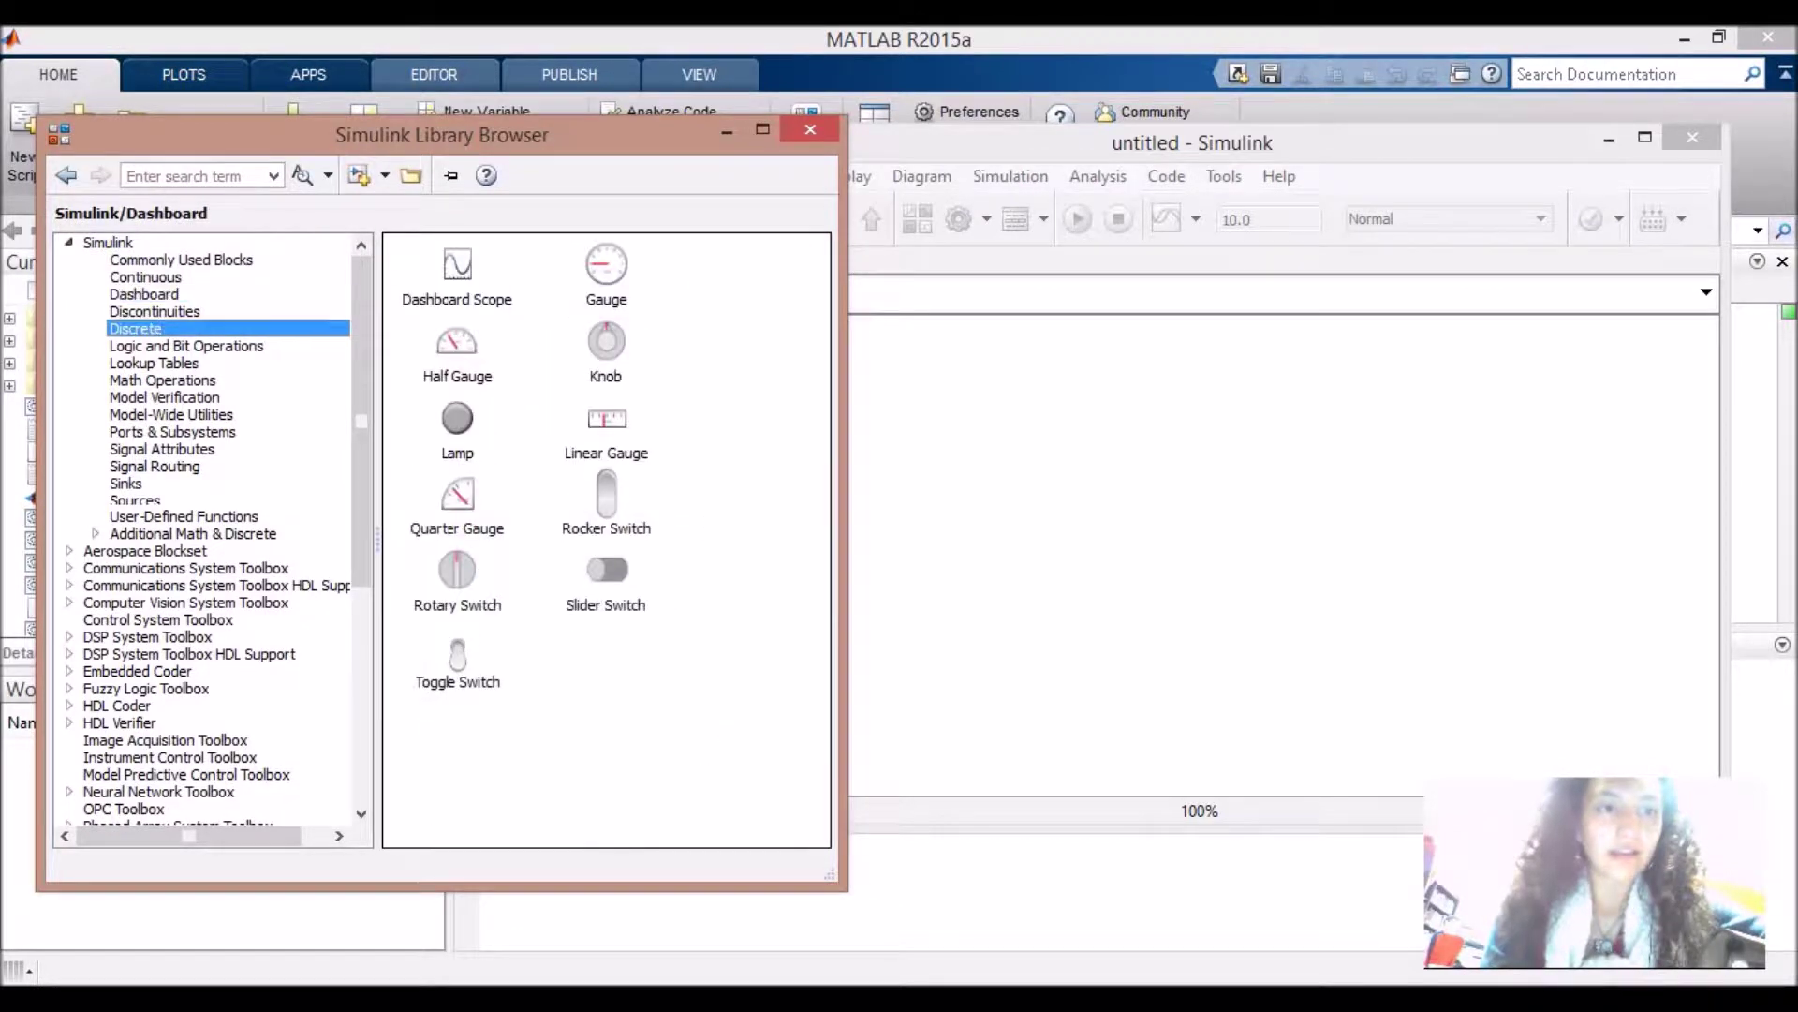
{"action": "left_click", "coordinate": [153, 362]}
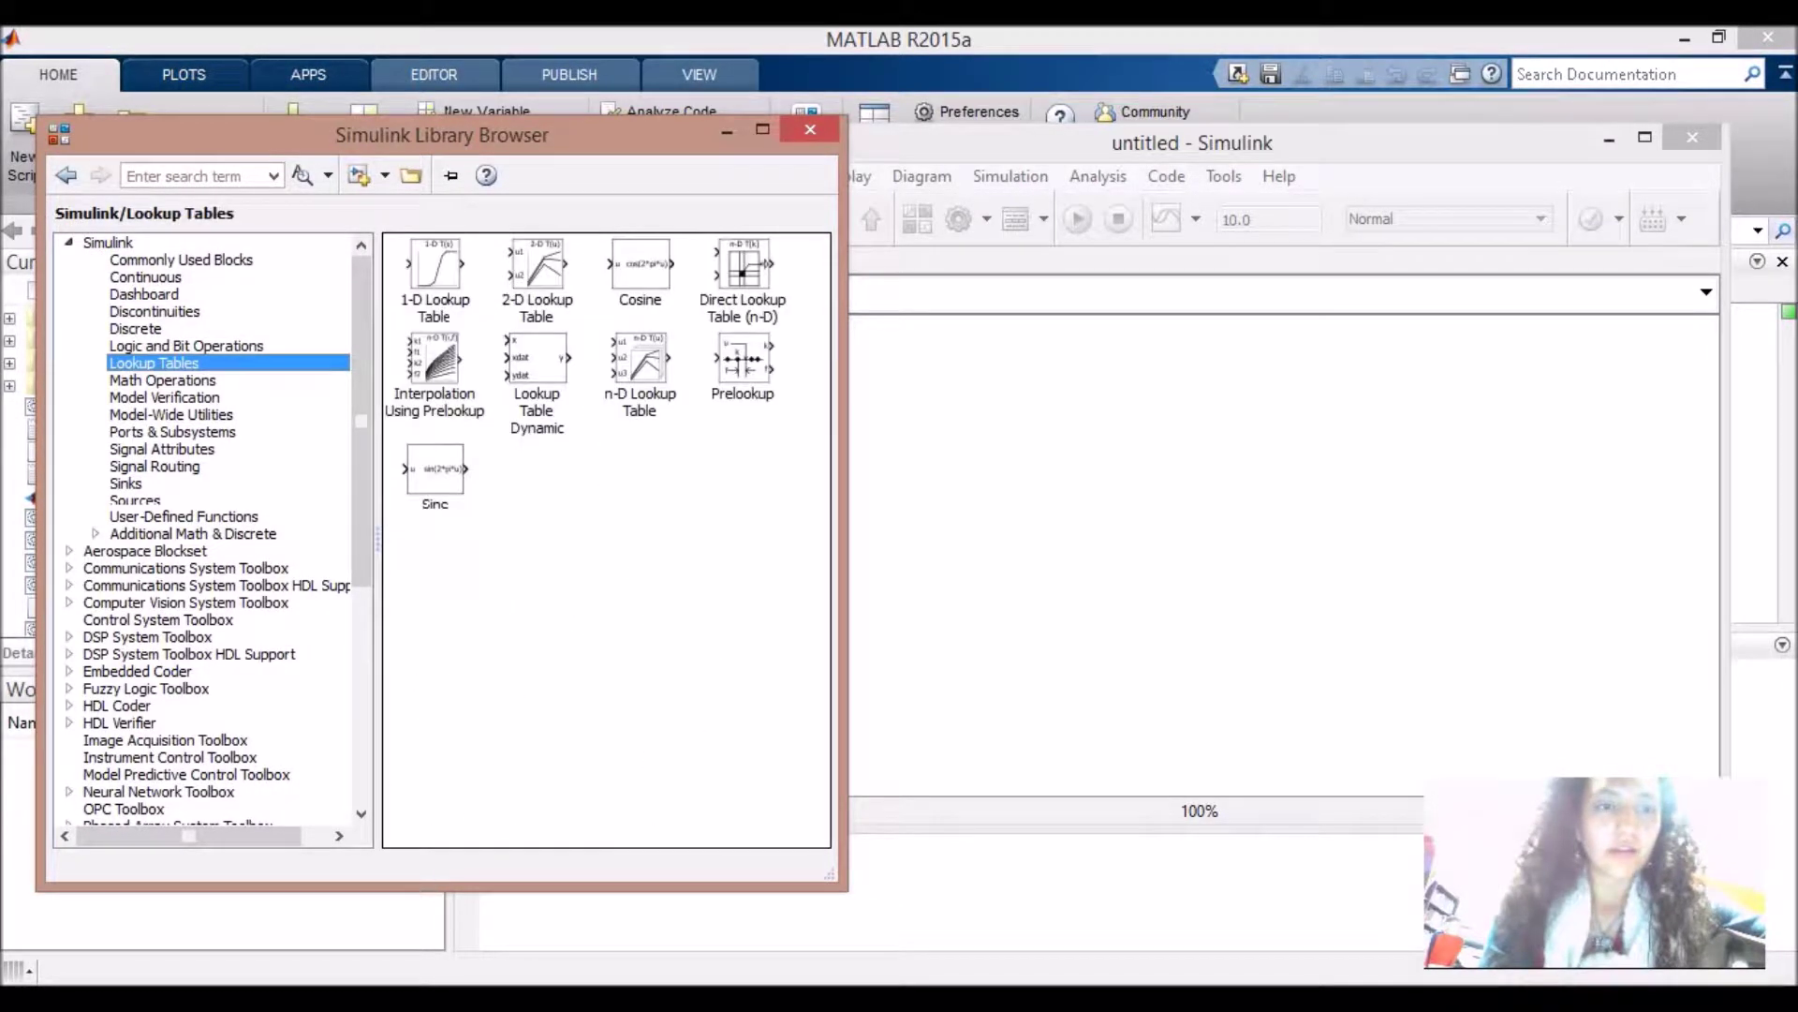
{"action": "left_click", "coordinate": [185, 346]}
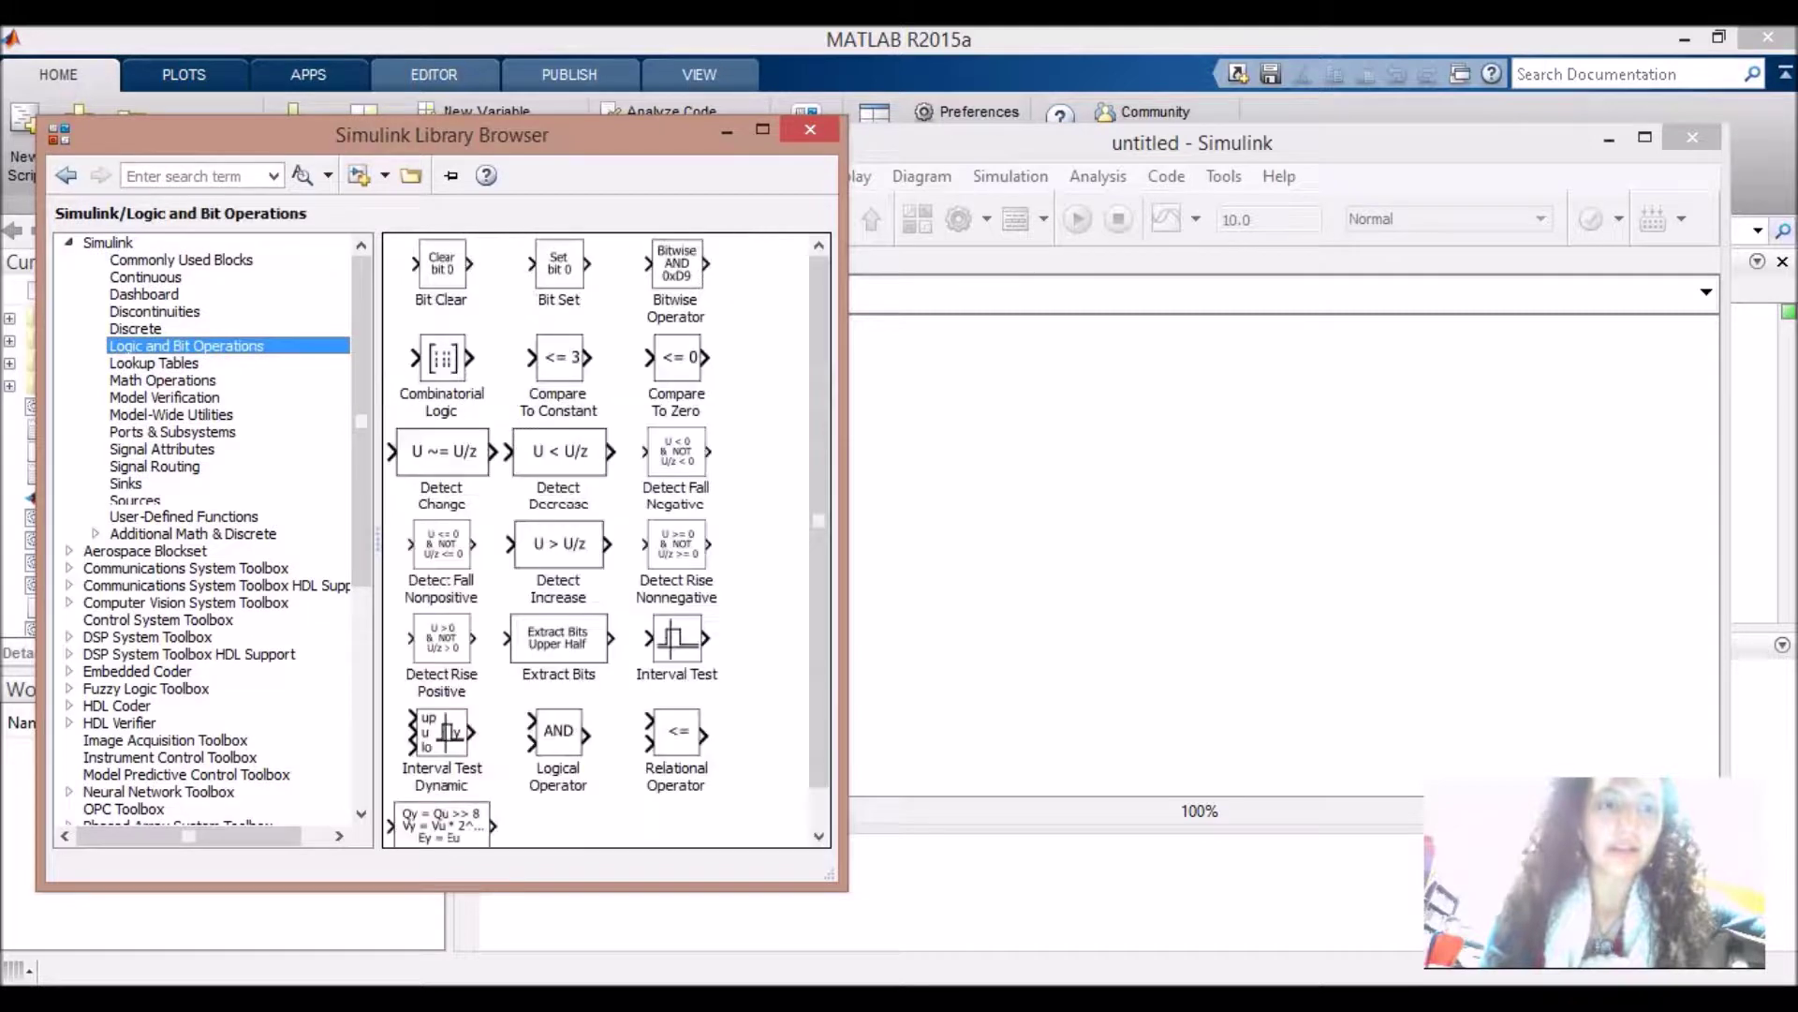
{"action": "left_click", "coordinate": [135, 329]}
{"action": "left_click", "coordinate": [153, 311]}
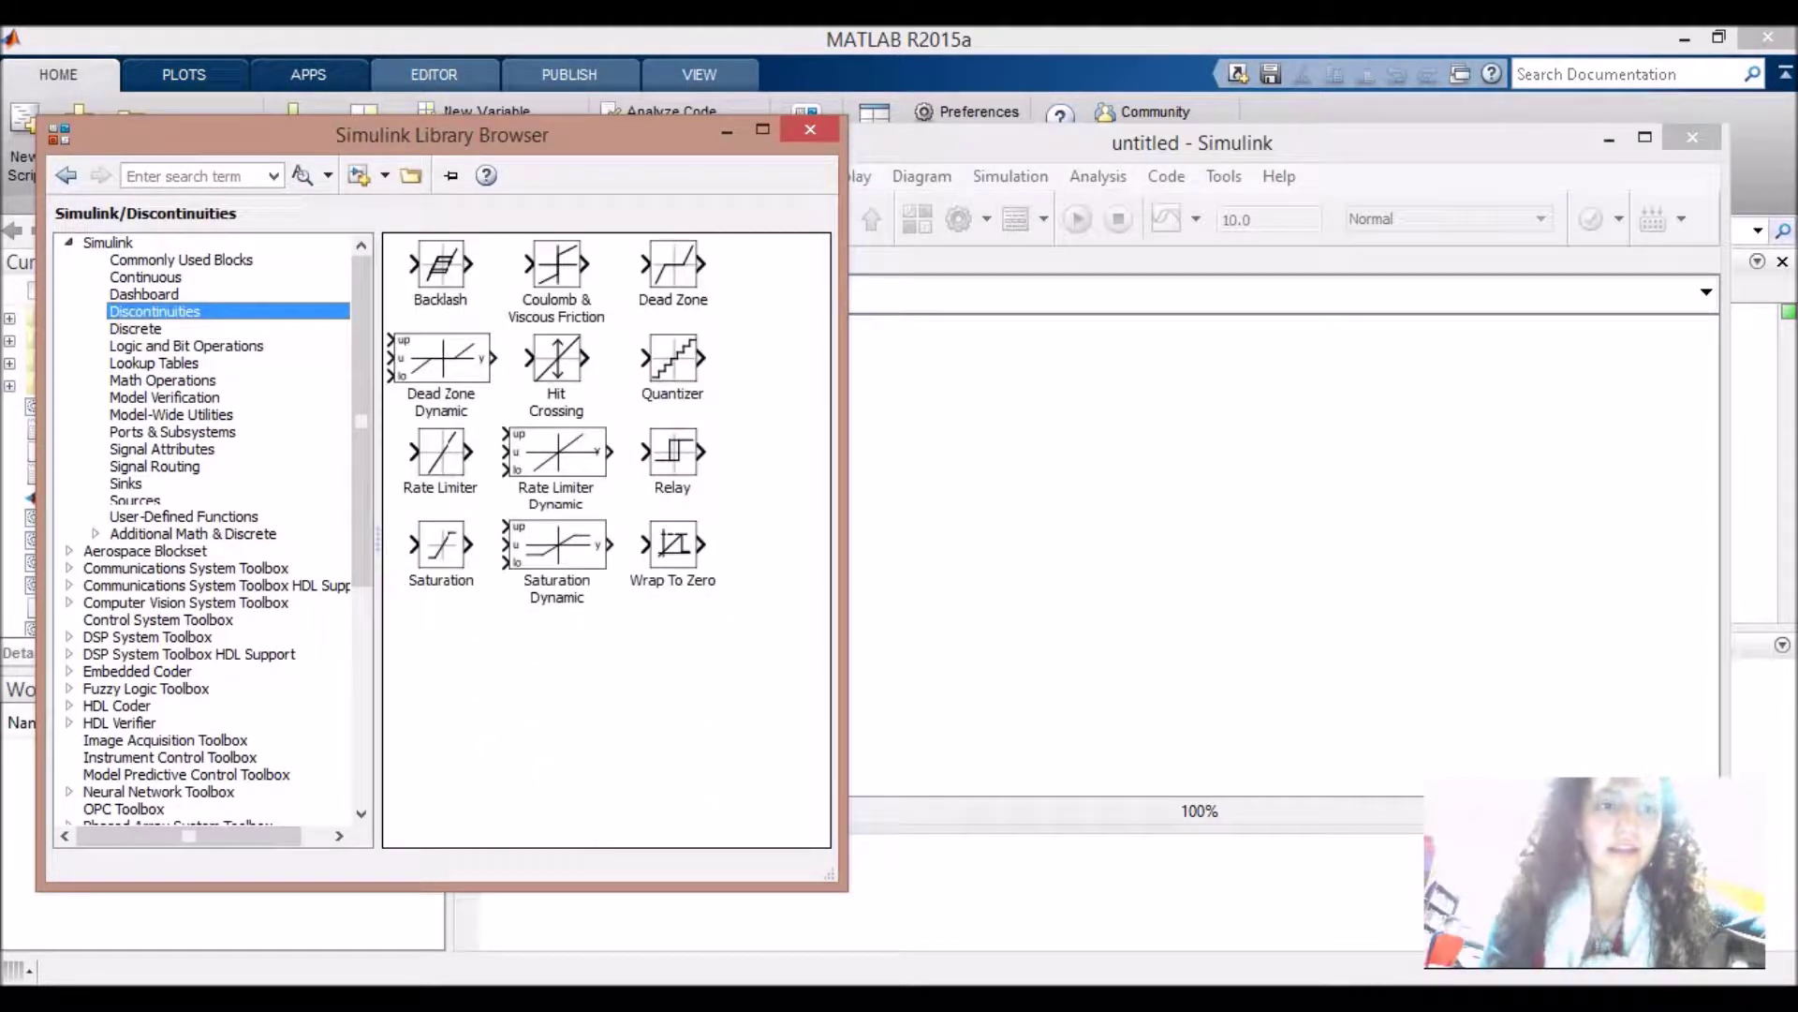
{"action": "key", "text": "alt+Tab"}
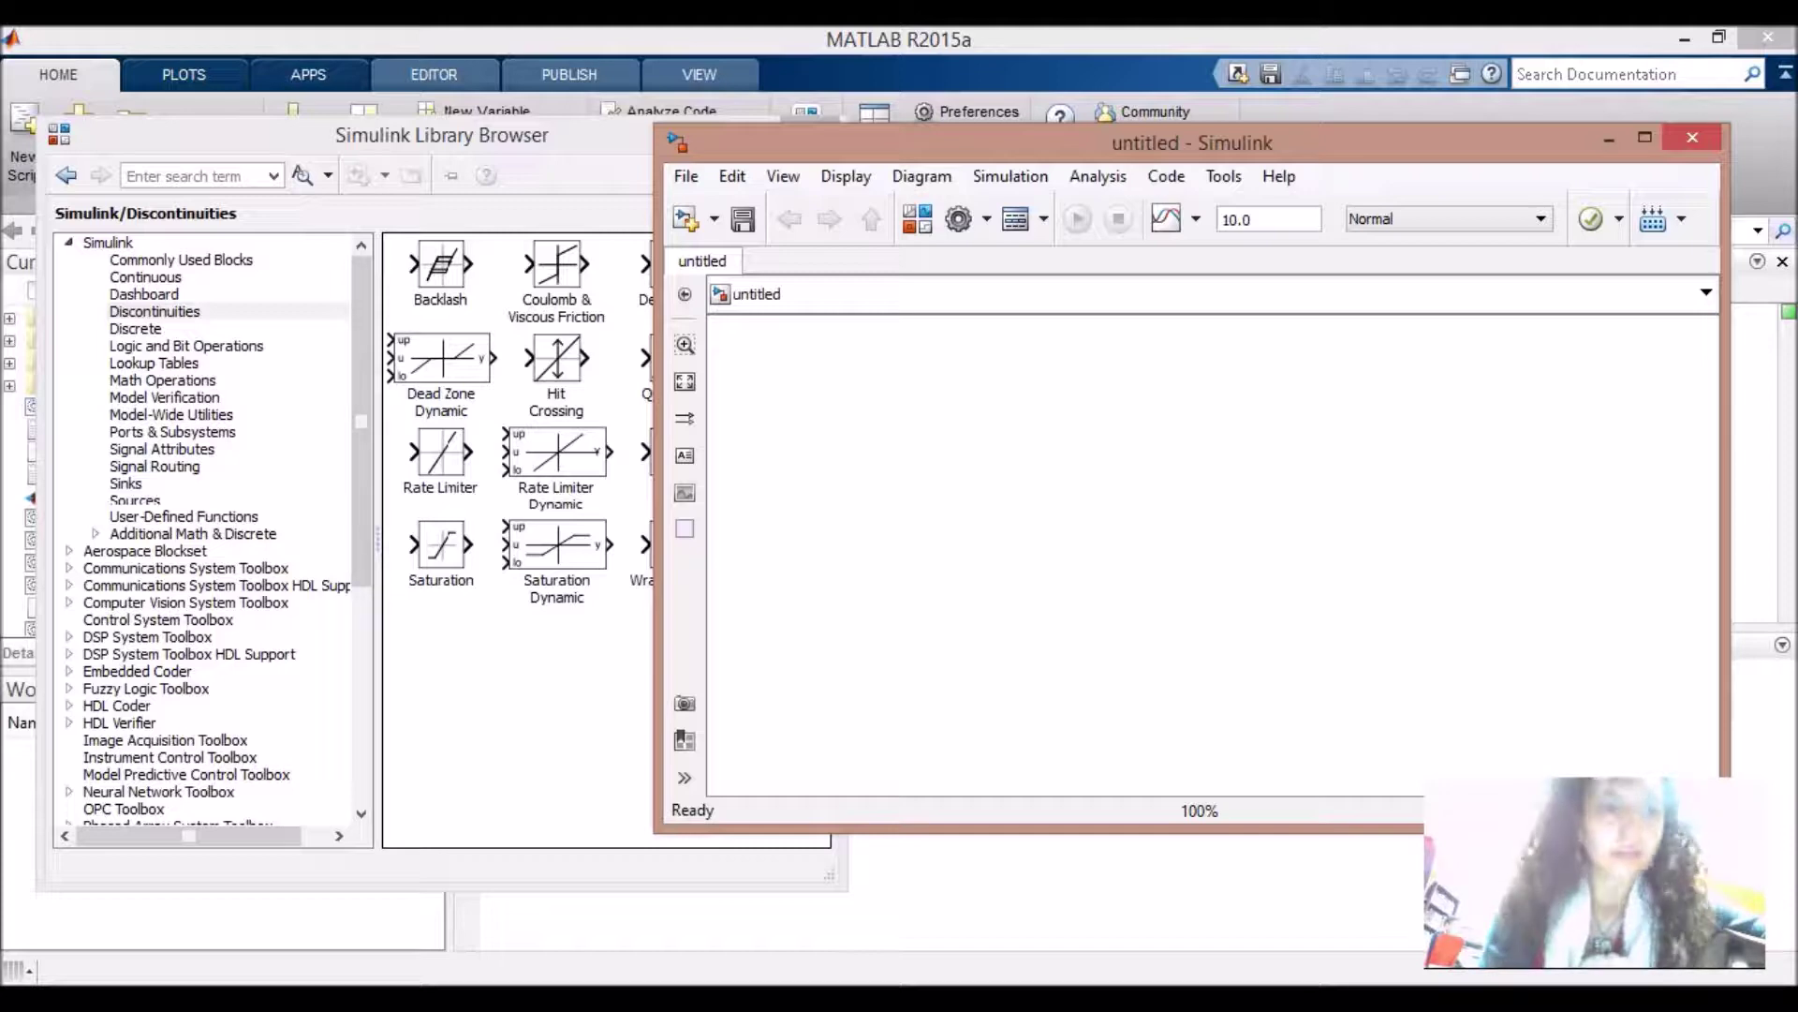
Search the block library for "scope" and add the Scope block from Commonly Used Blocks to the model.
{"action": "left_click", "coordinate": [194, 175]}
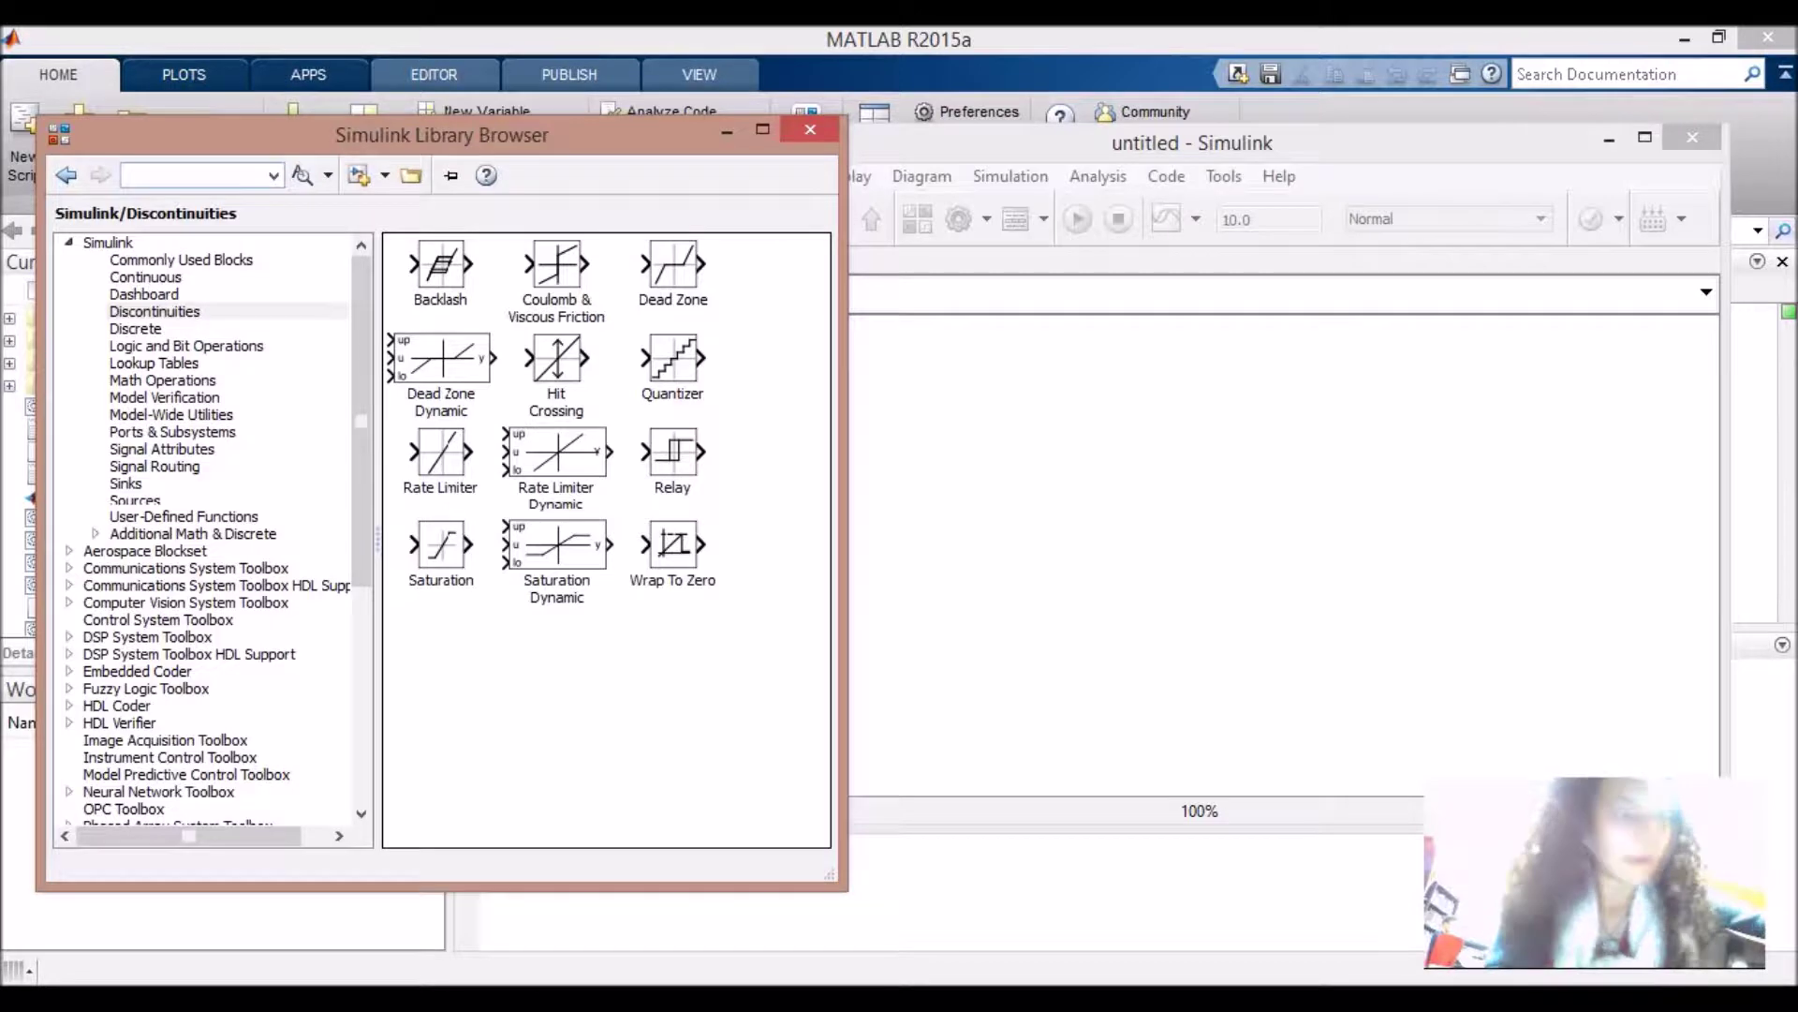
{"action": "type", "text": "scope"}
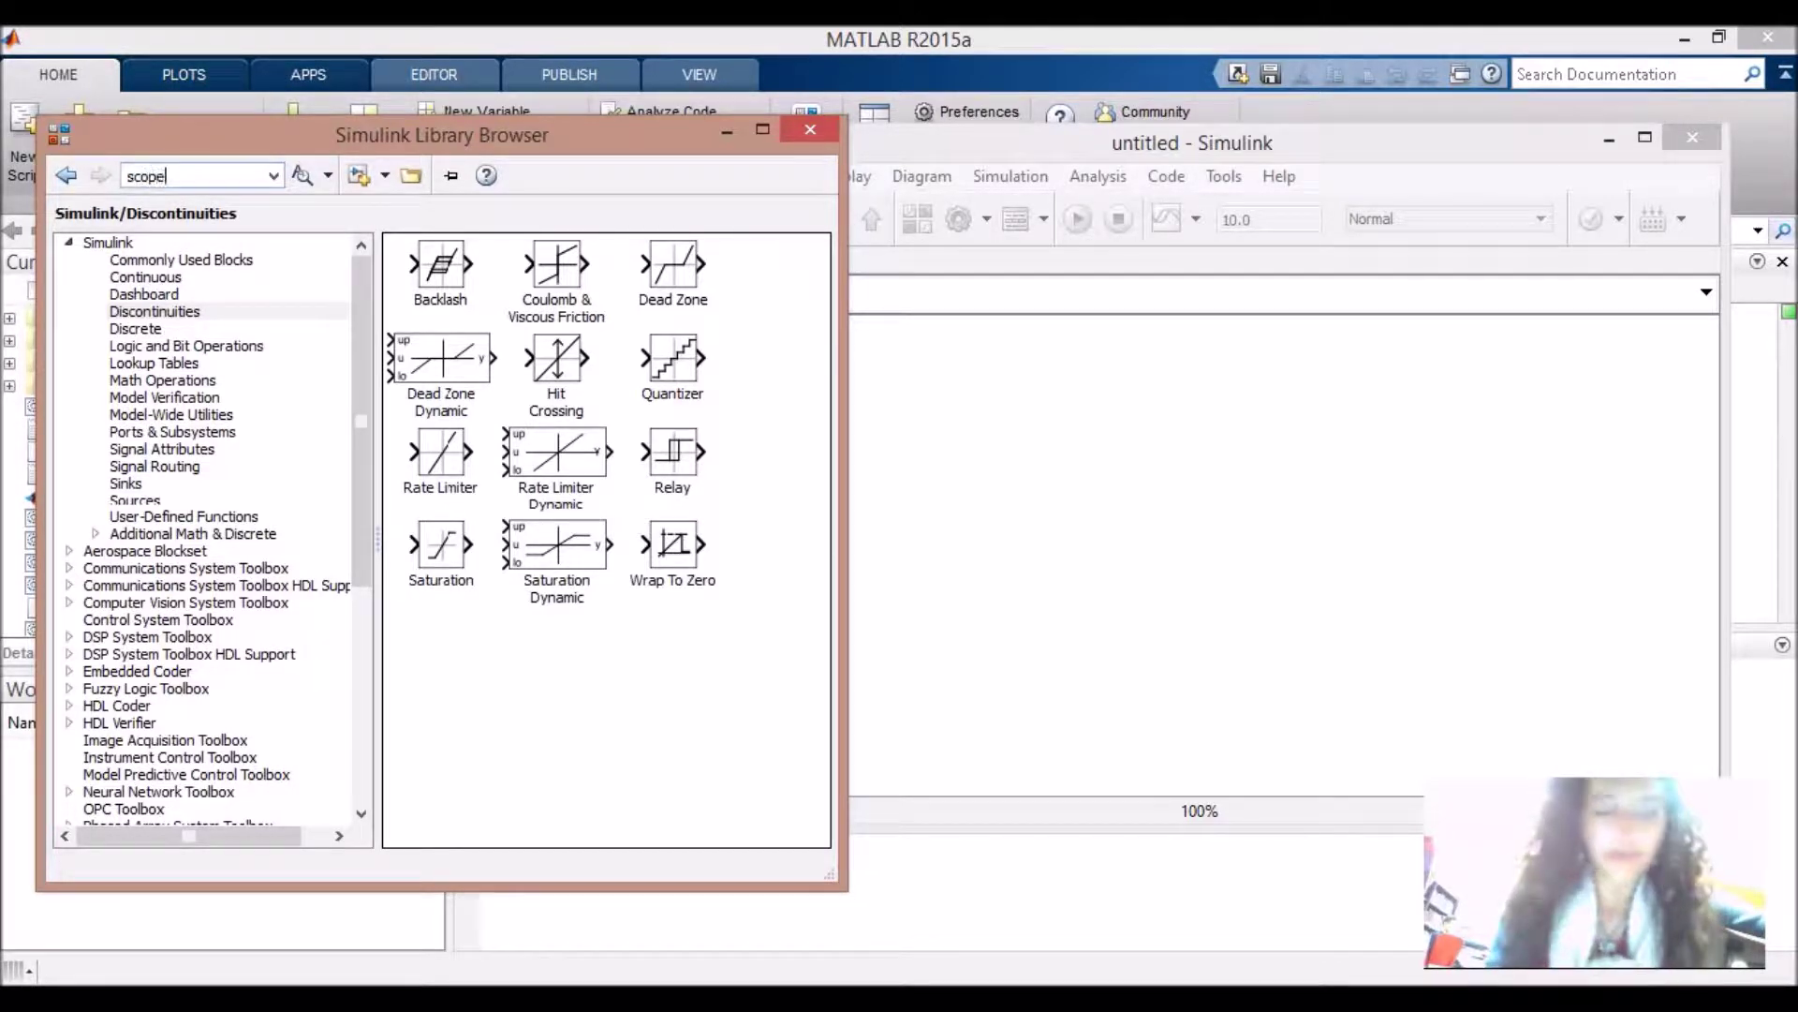
{"action": "key", "text": "Return"}
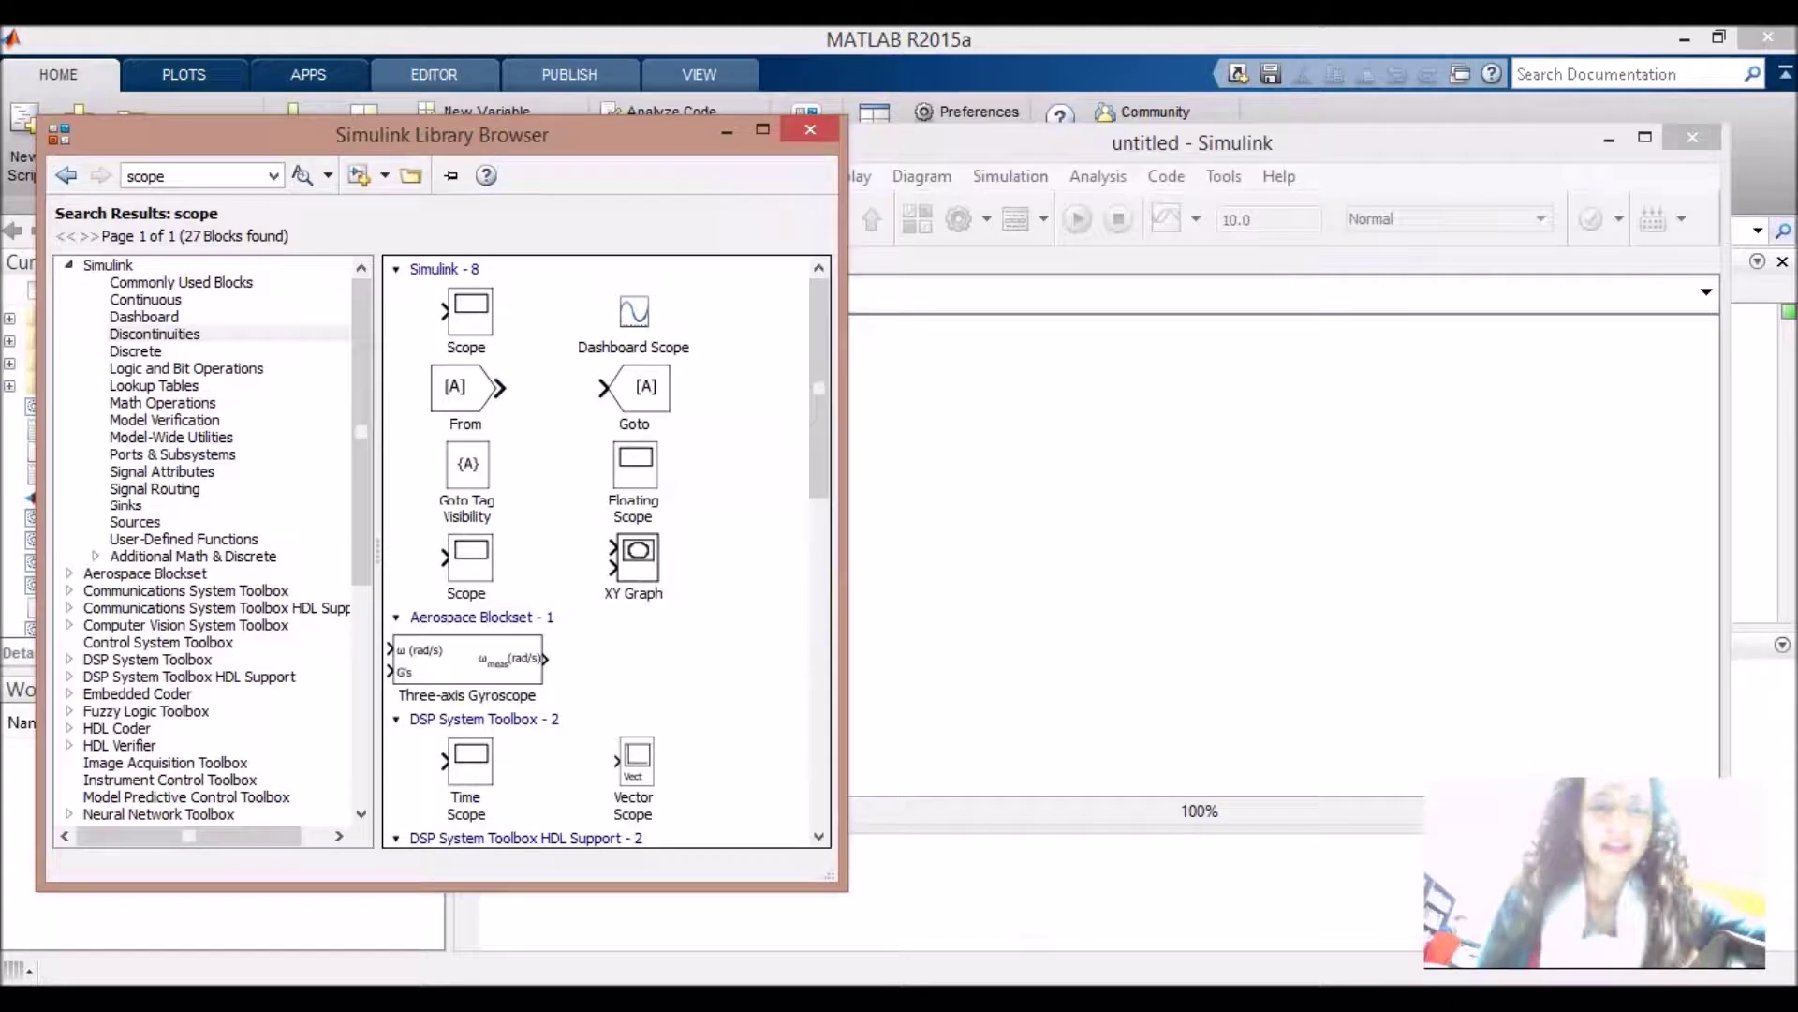
{"action": "left_click", "coordinate": [466, 318]}
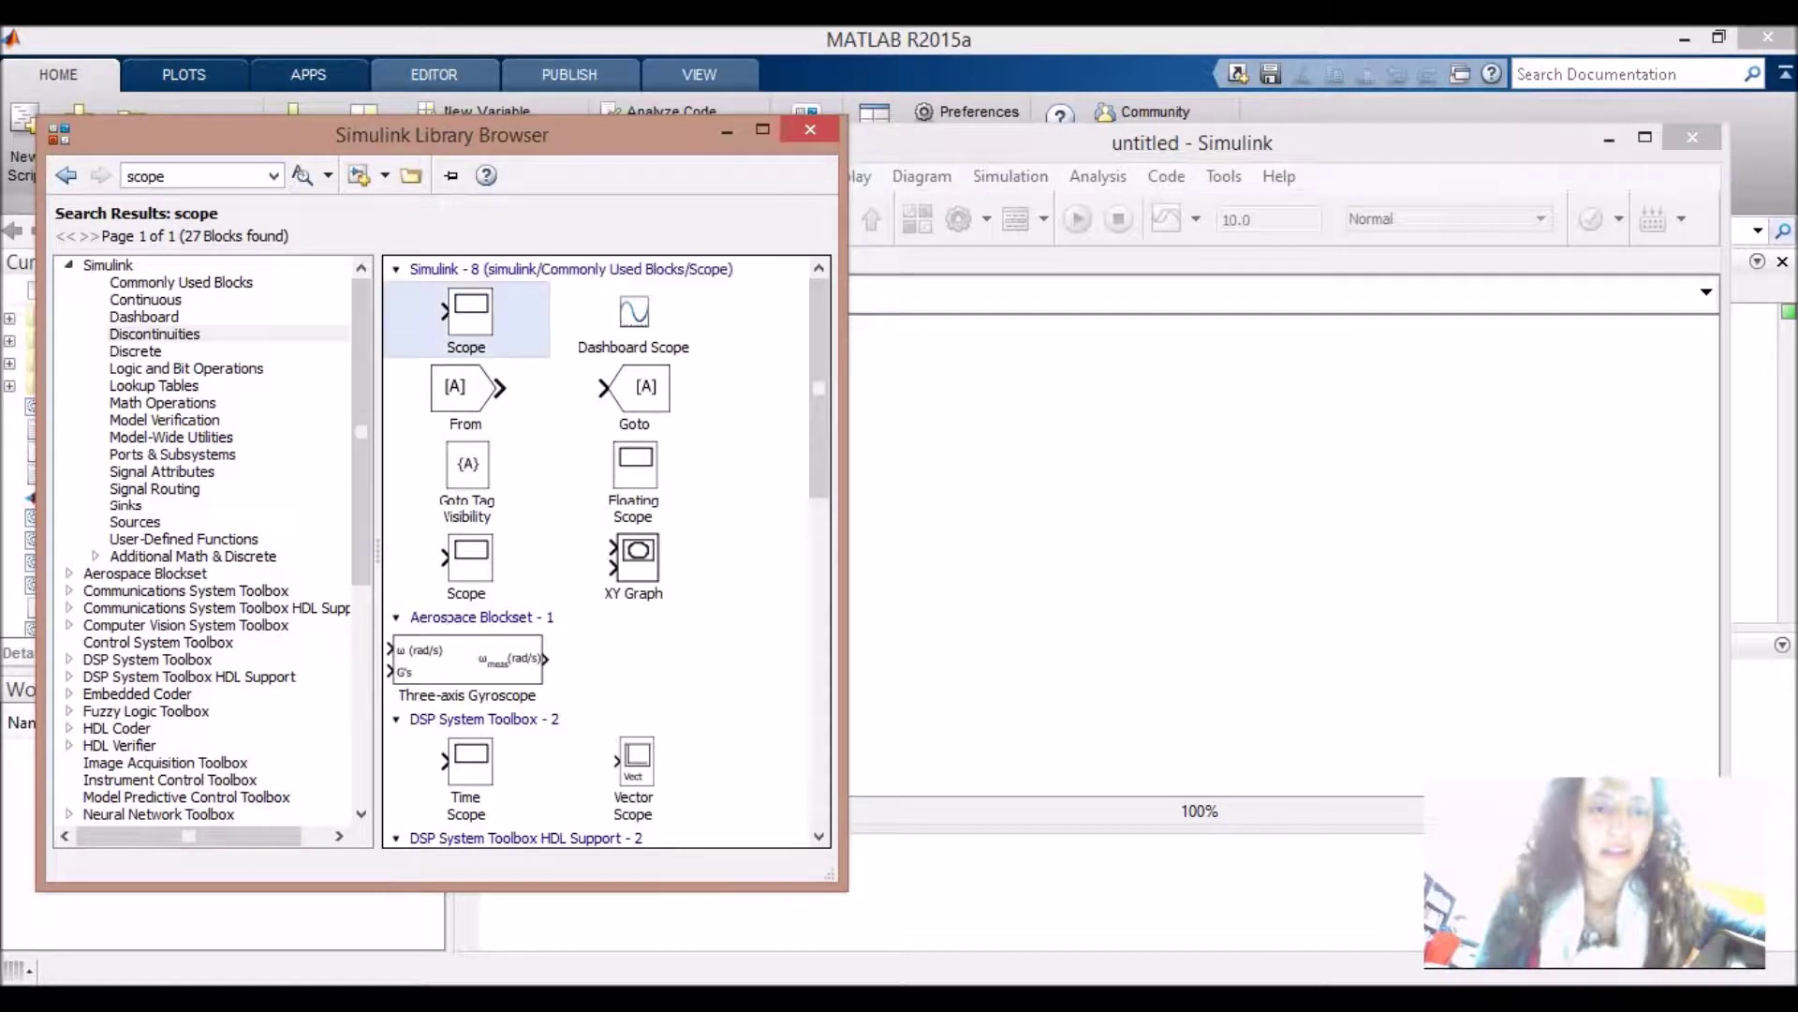
{"action": "left_click_drag", "start_coordinate": [466, 319], "coordinate": [1044, 382]}
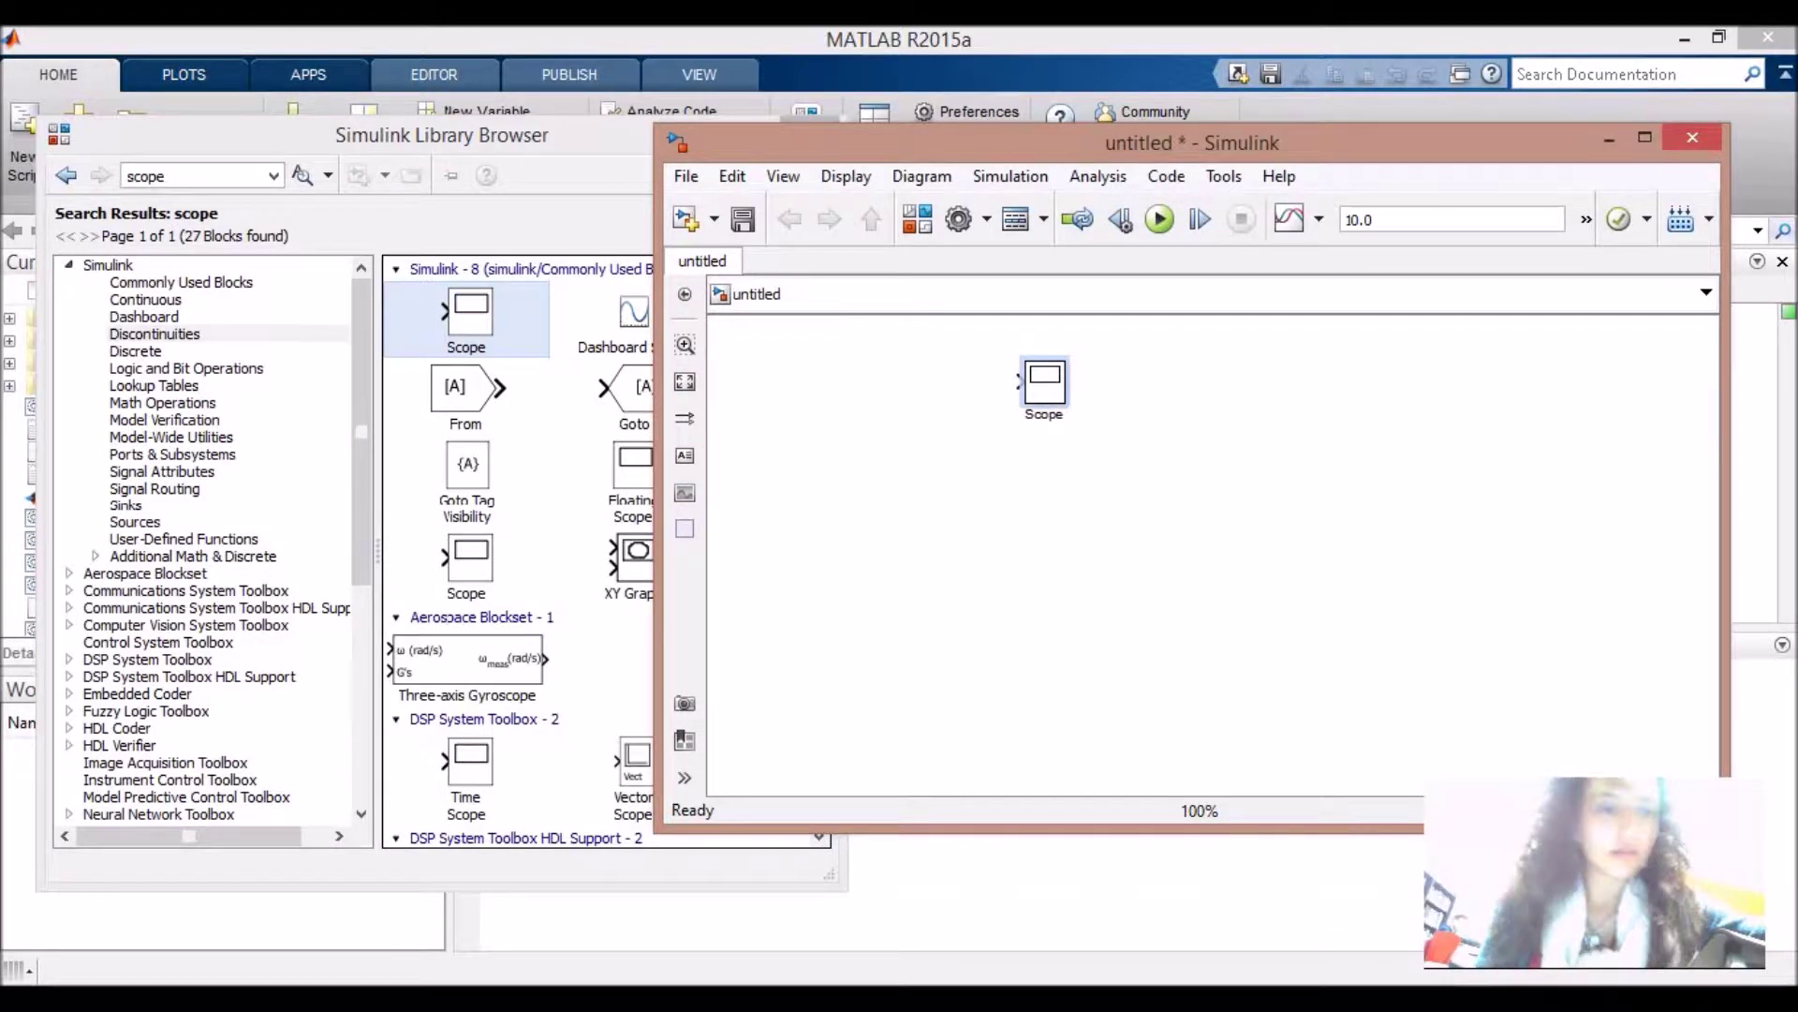
Add a Sine Wave block from the Sources library to the model, before the Scope block.
{"action": "left_click", "coordinate": [155, 488]}
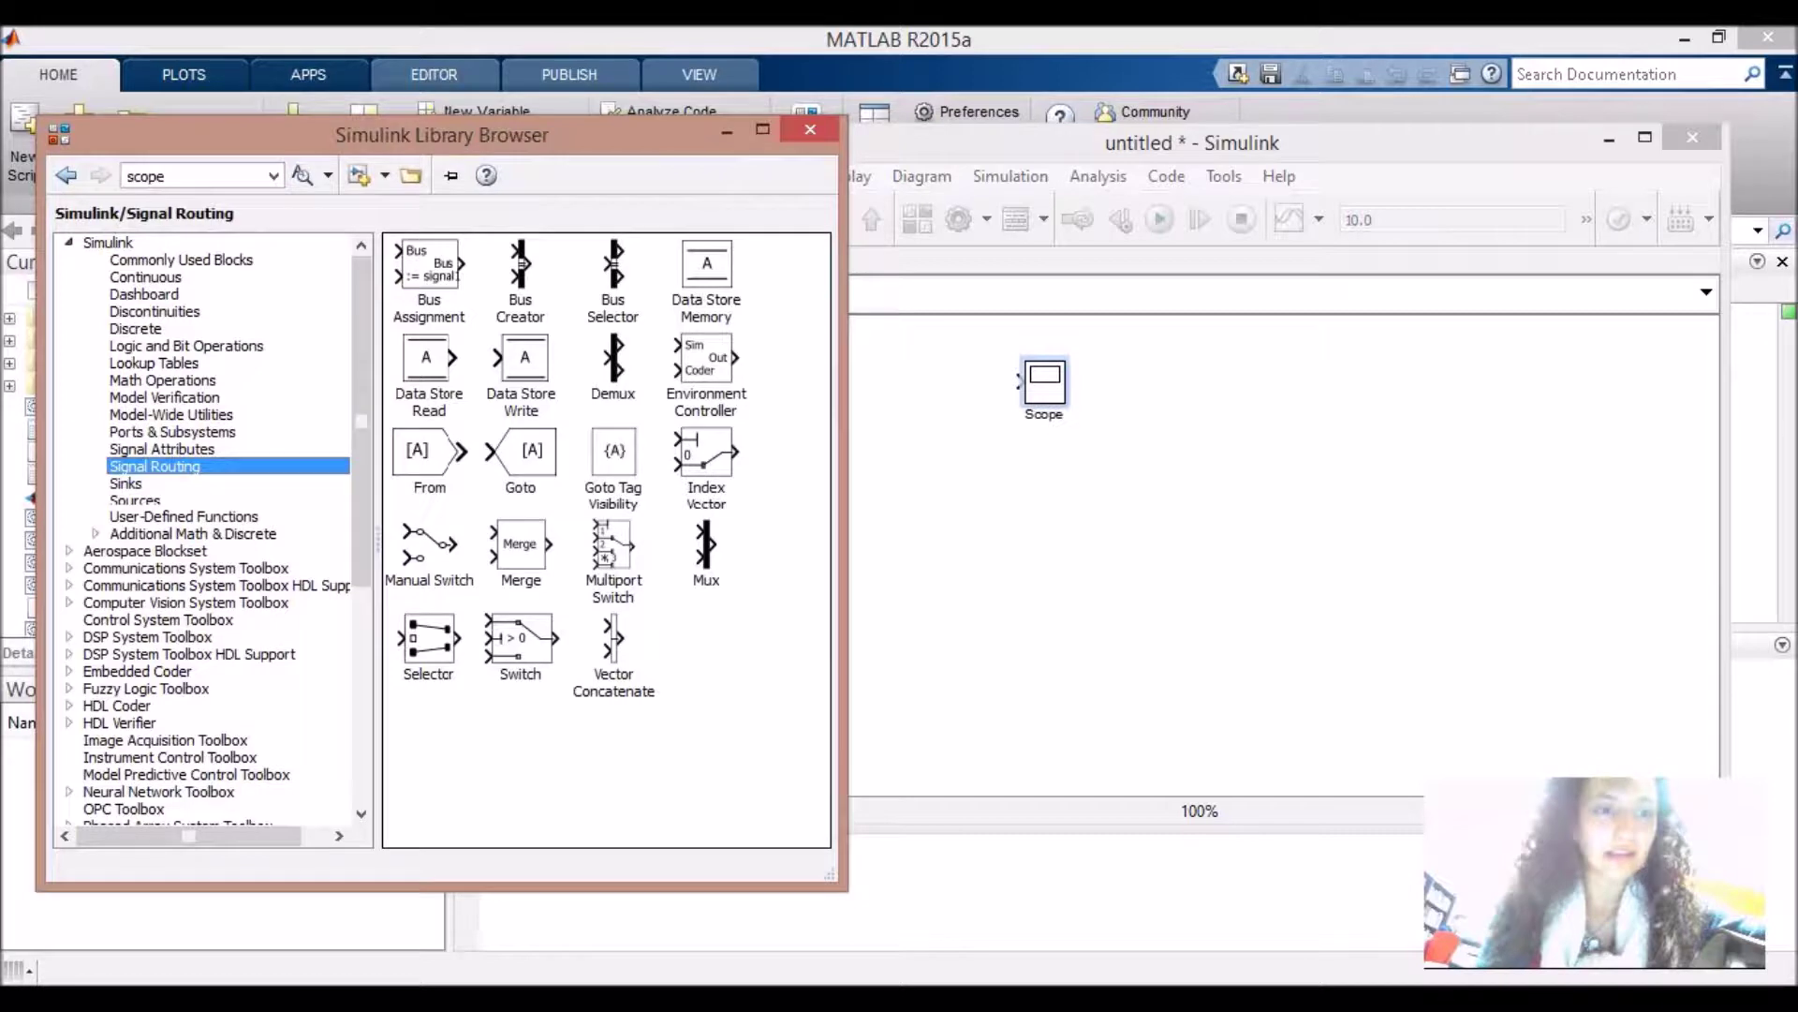
{"action": "left_click", "coordinate": [135, 501]}
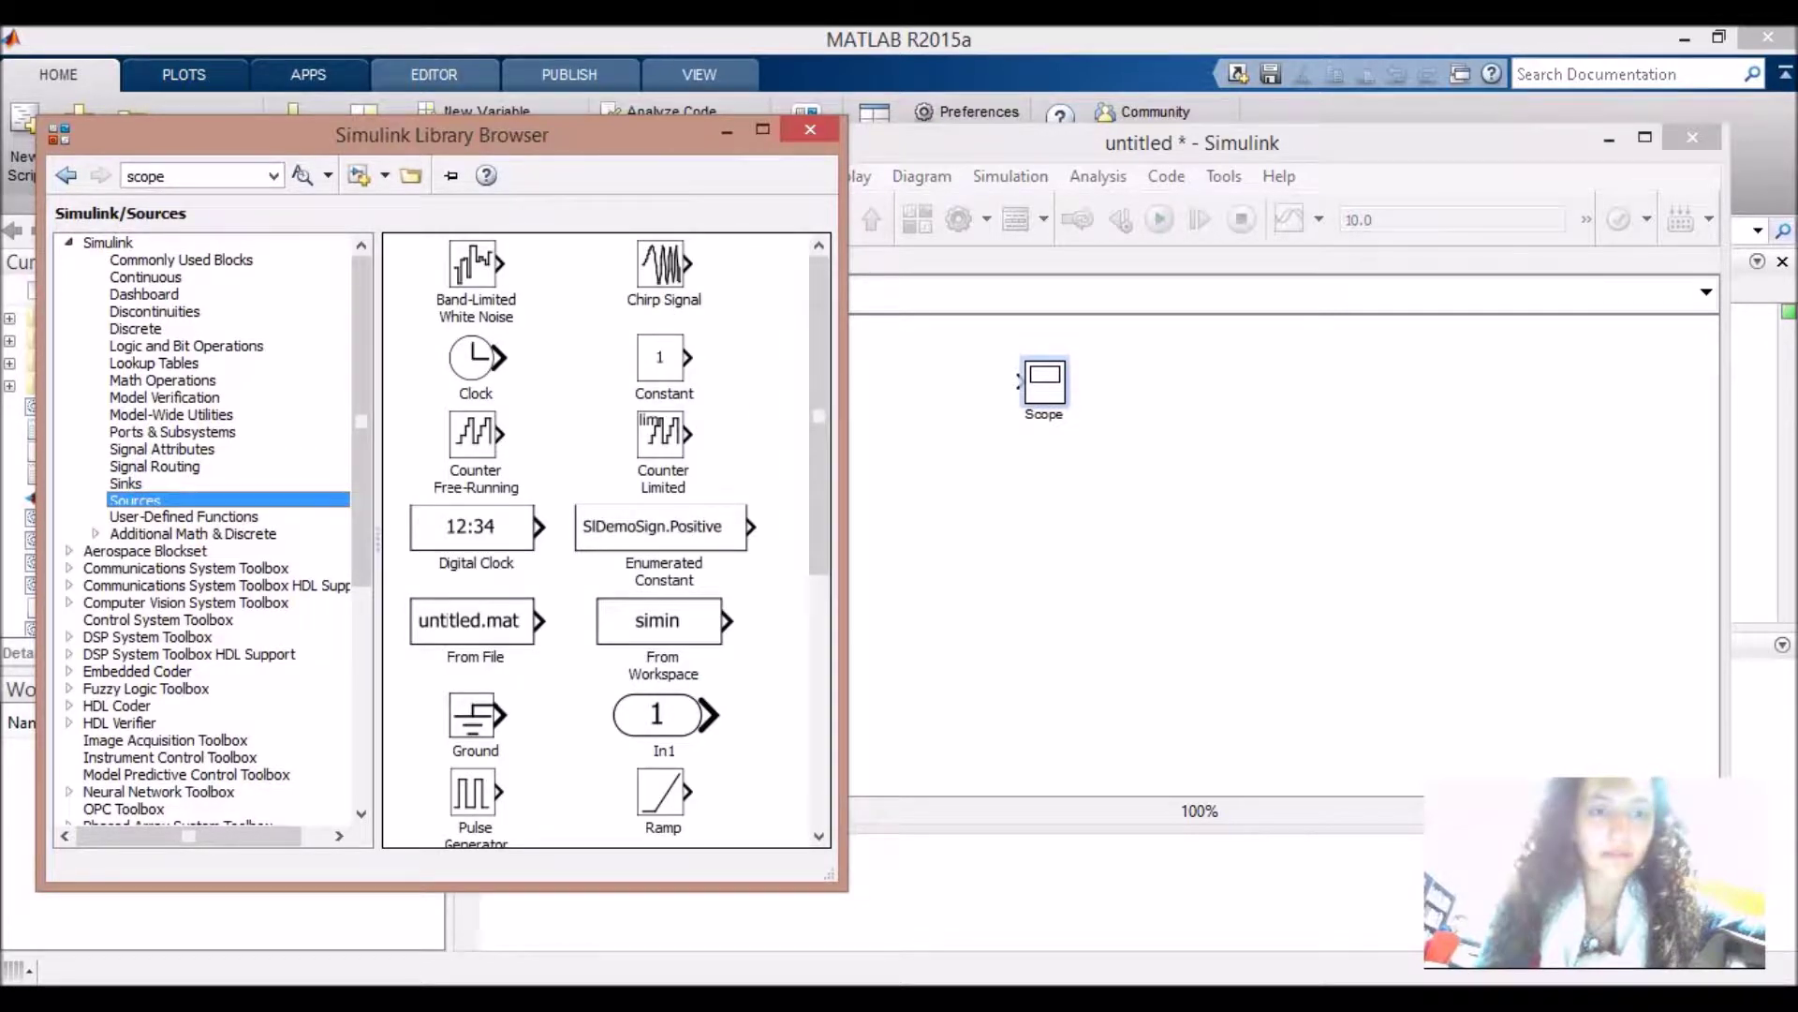
{"action": "left_click_drag", "start_coordinate": [819, 416], "coordinate": [818, 480]}
{"action": "scroll", "coordinate": [607, 539], "scroll_direction": "down", "scroll_amount": 1}
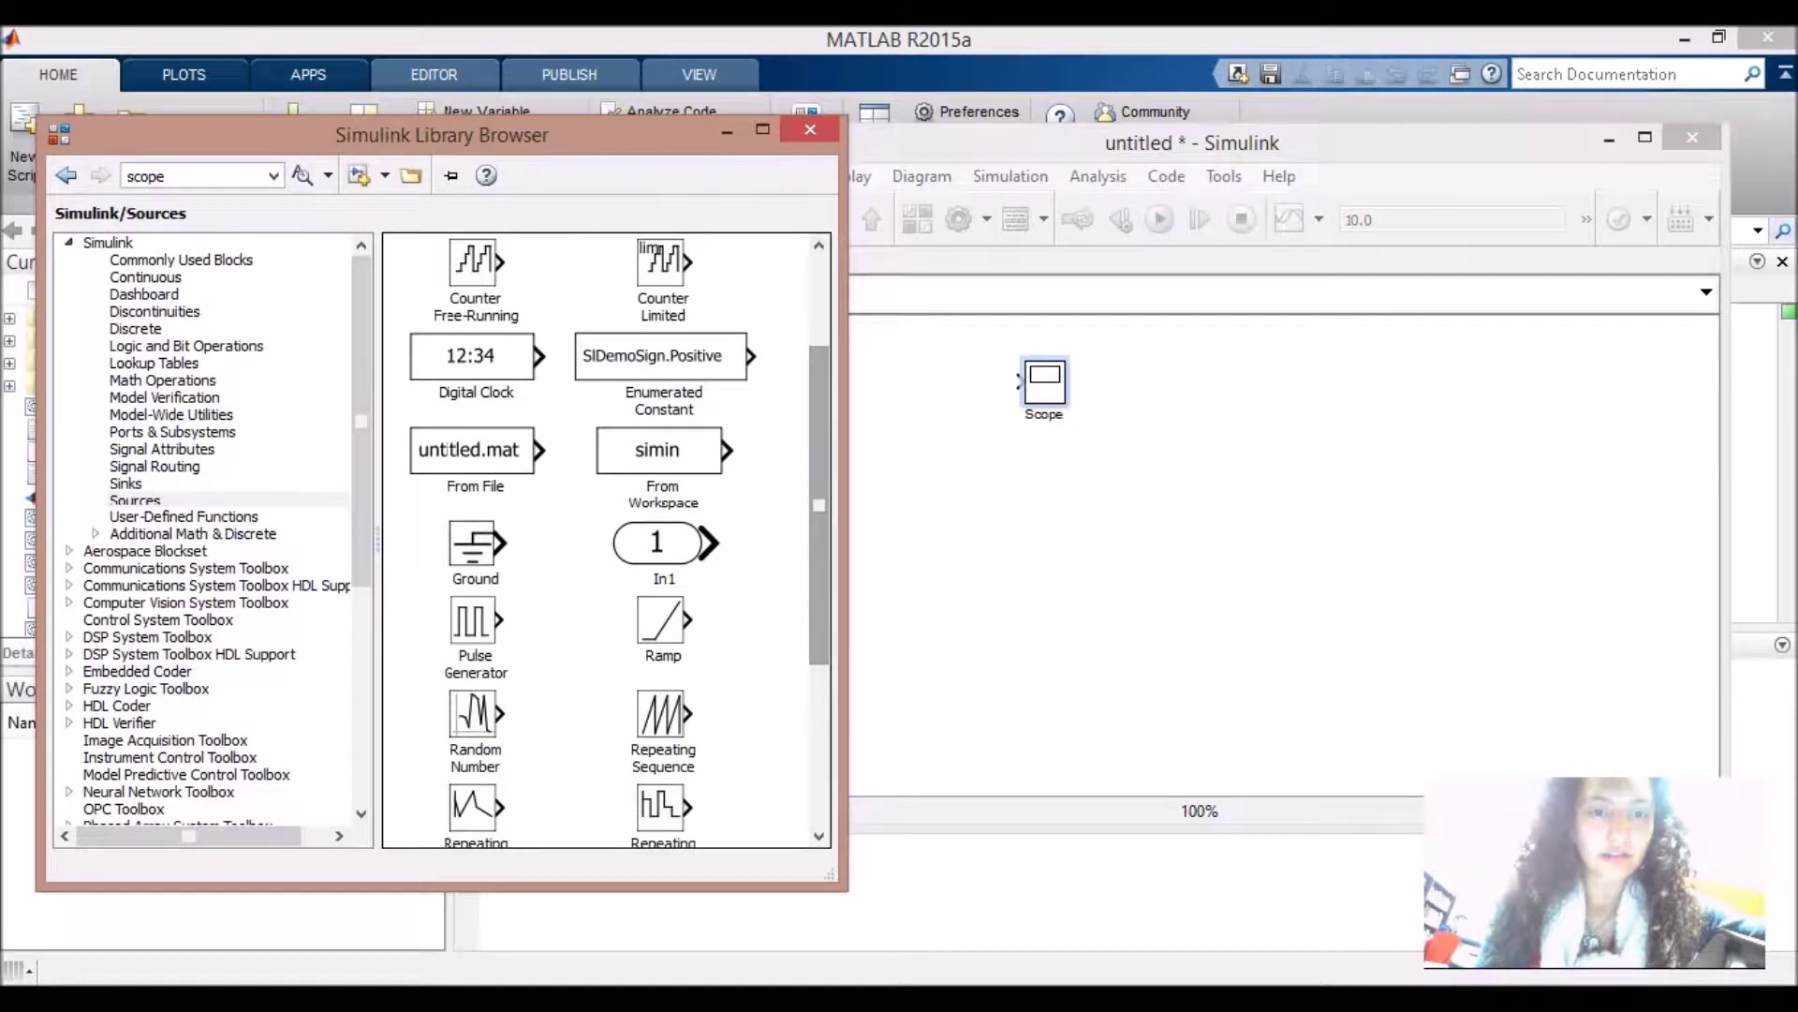
{"action": "scroll", "coordinate": [818, 506], "scroll_direction": "down", "scroll_amount": 6}
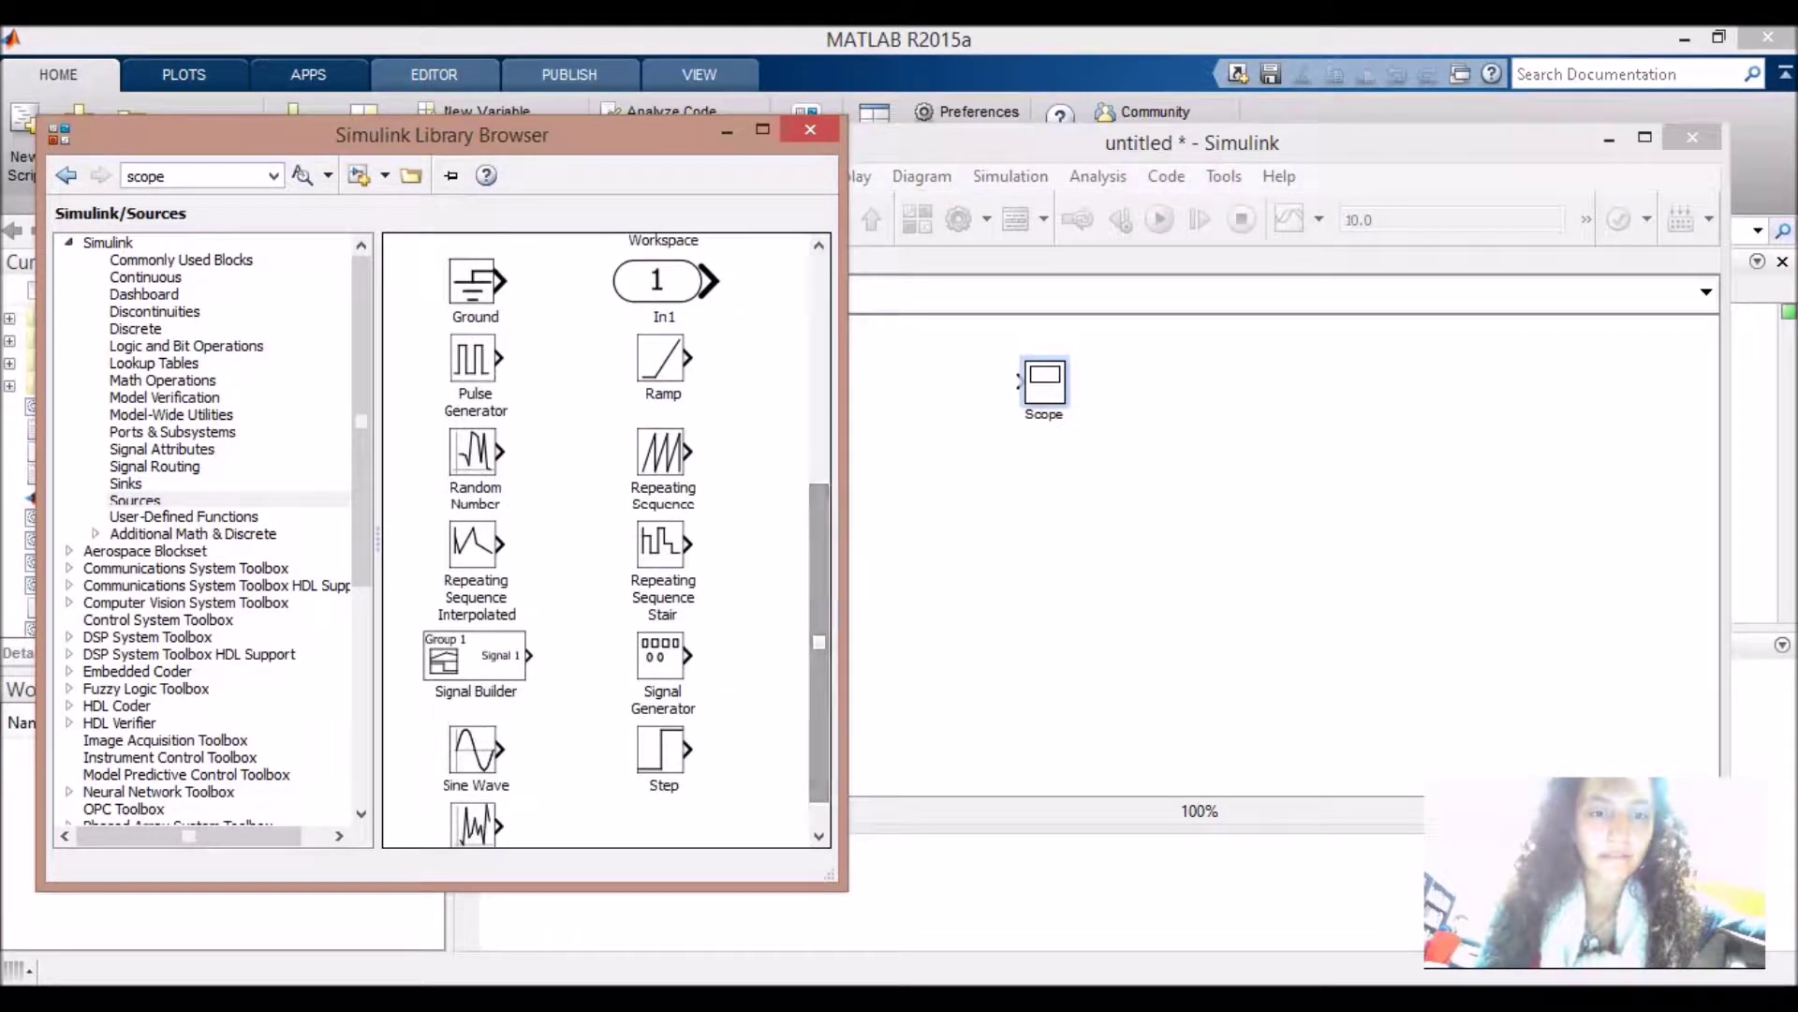
{"action": "left_click_drag", "start_coordinate": [476, 754], "coordinate": [893, 402]}
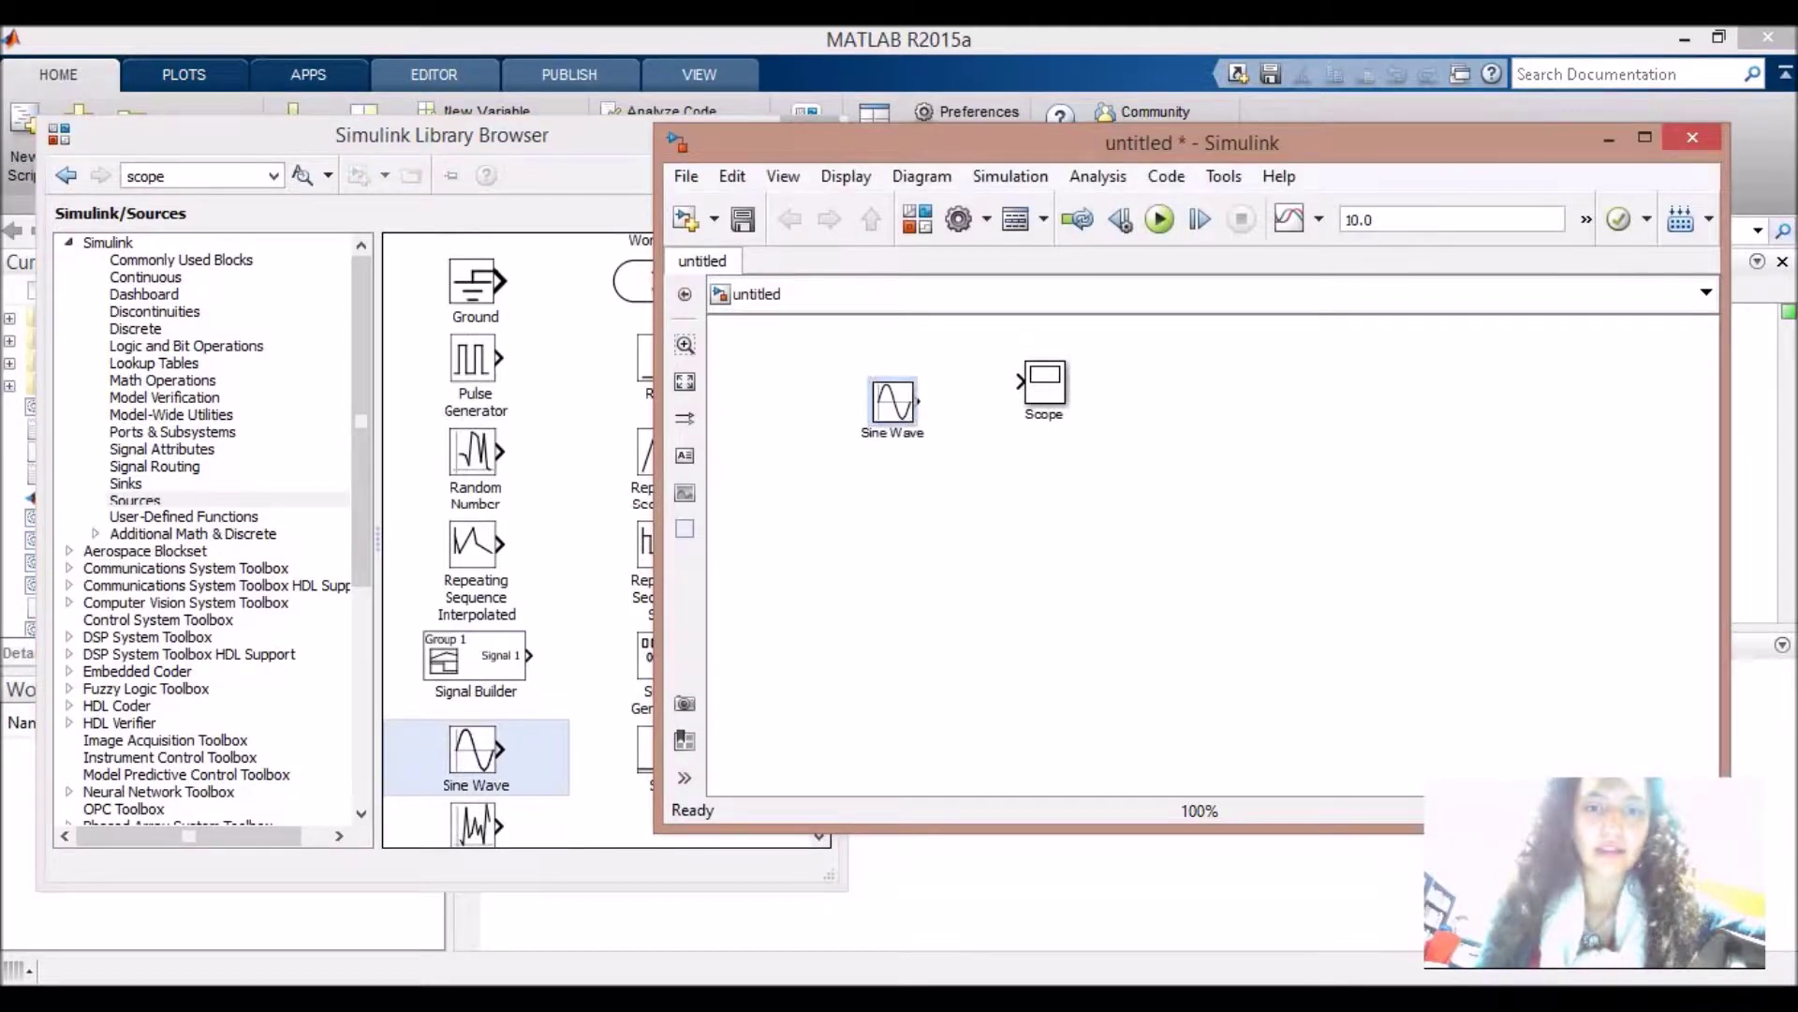
Add a Gain block from the Math Operations library to the model, below the Sine Wave and Scope blocks.
{"action": "left_click", "coordinate": [633, 467]}
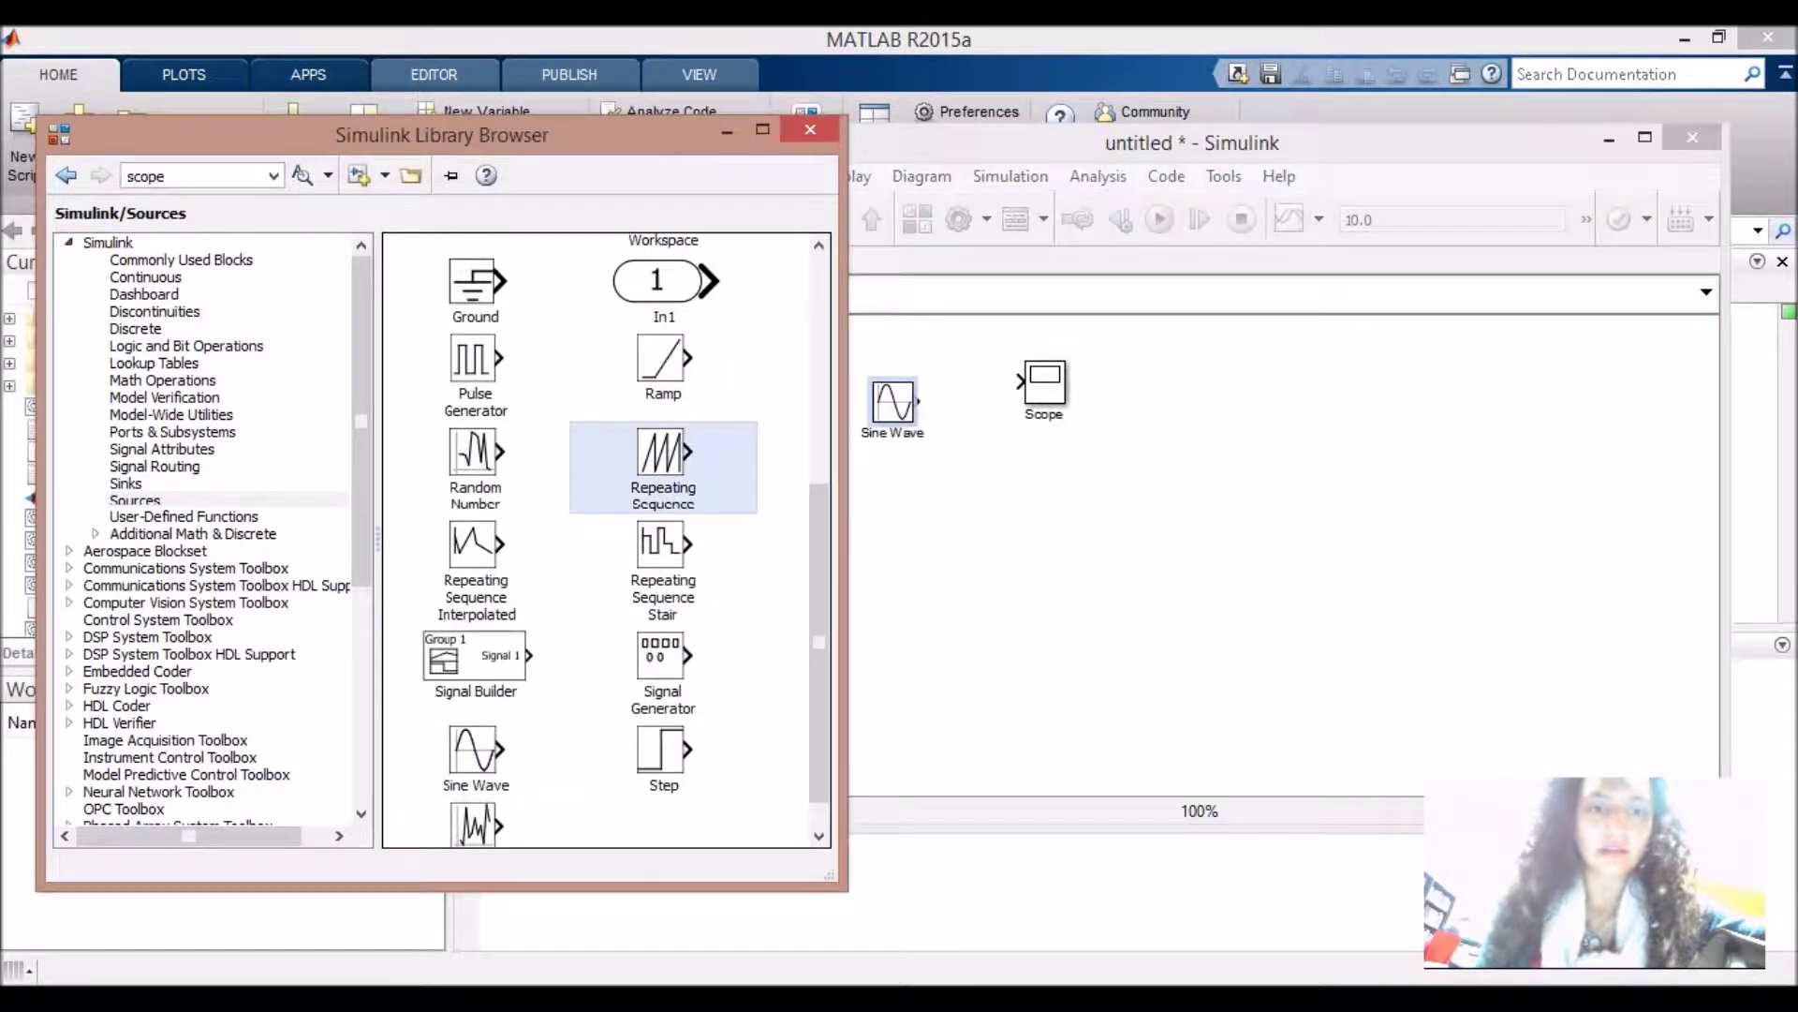
{"action": "left_click_drag", "start_coordinate": [819, 642], "coordinate": [819, 416]}
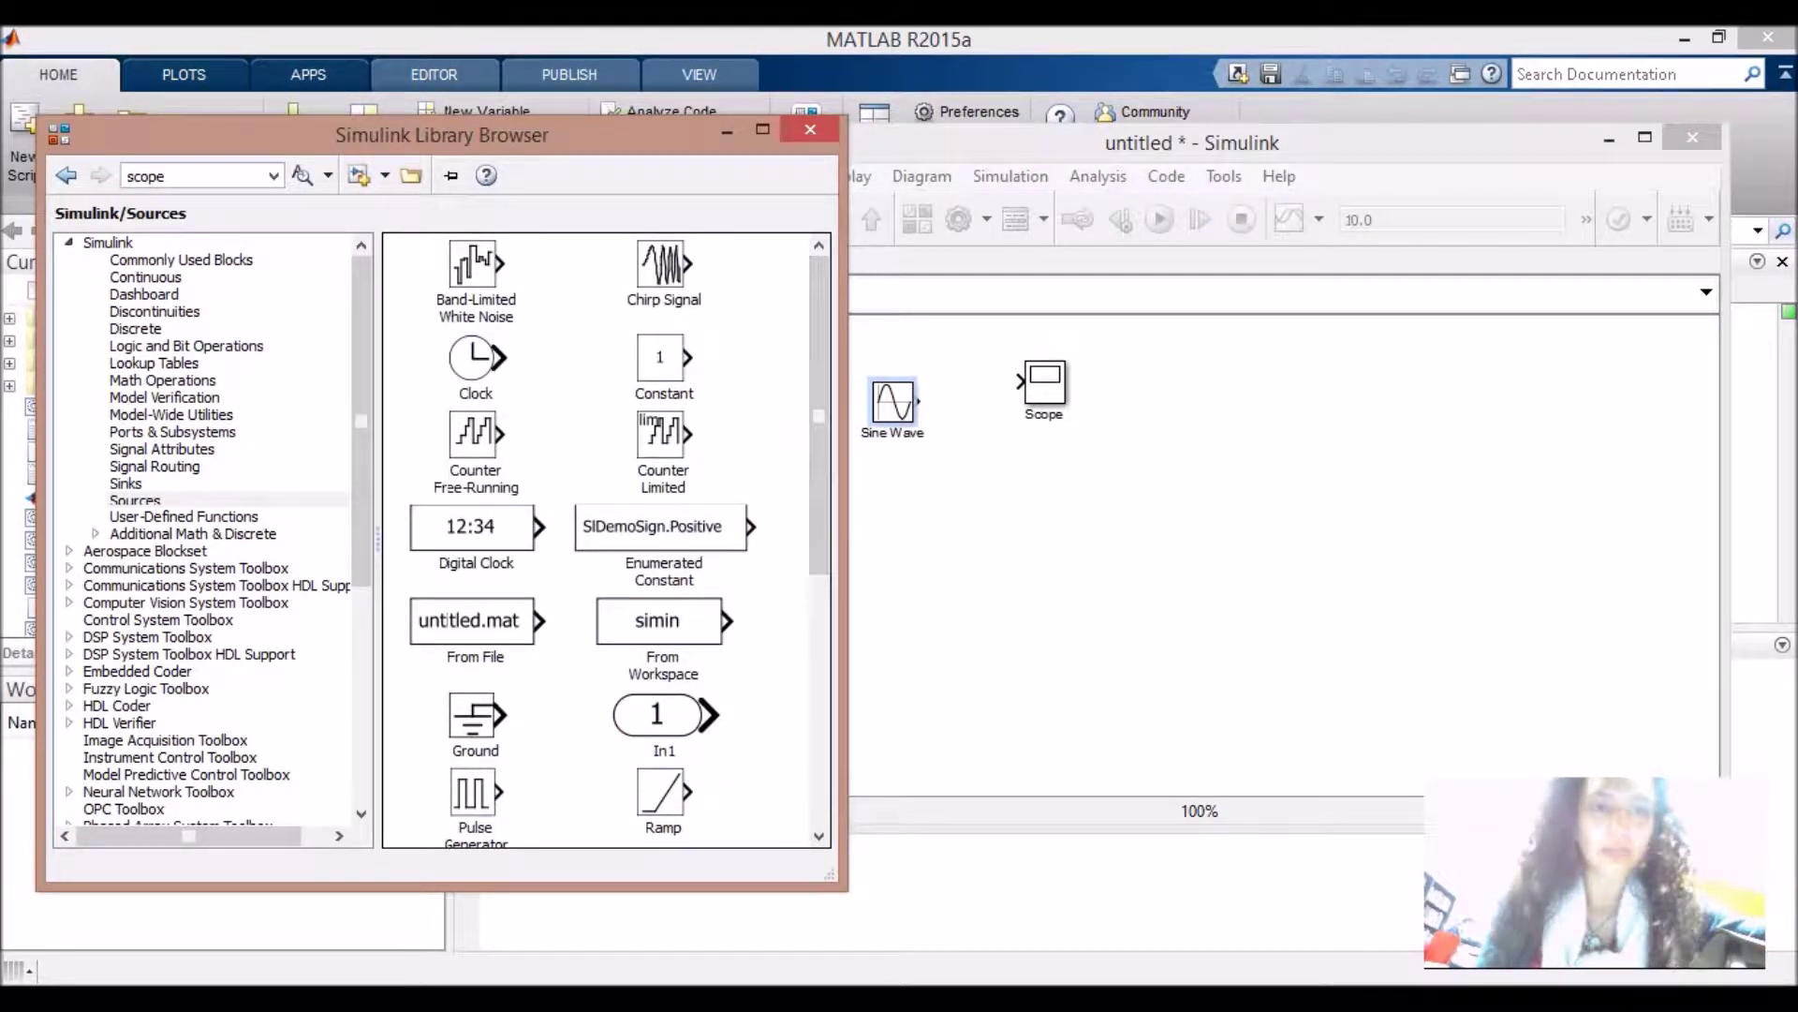
{"action": "left_click", "coordinate": [145, 276]}
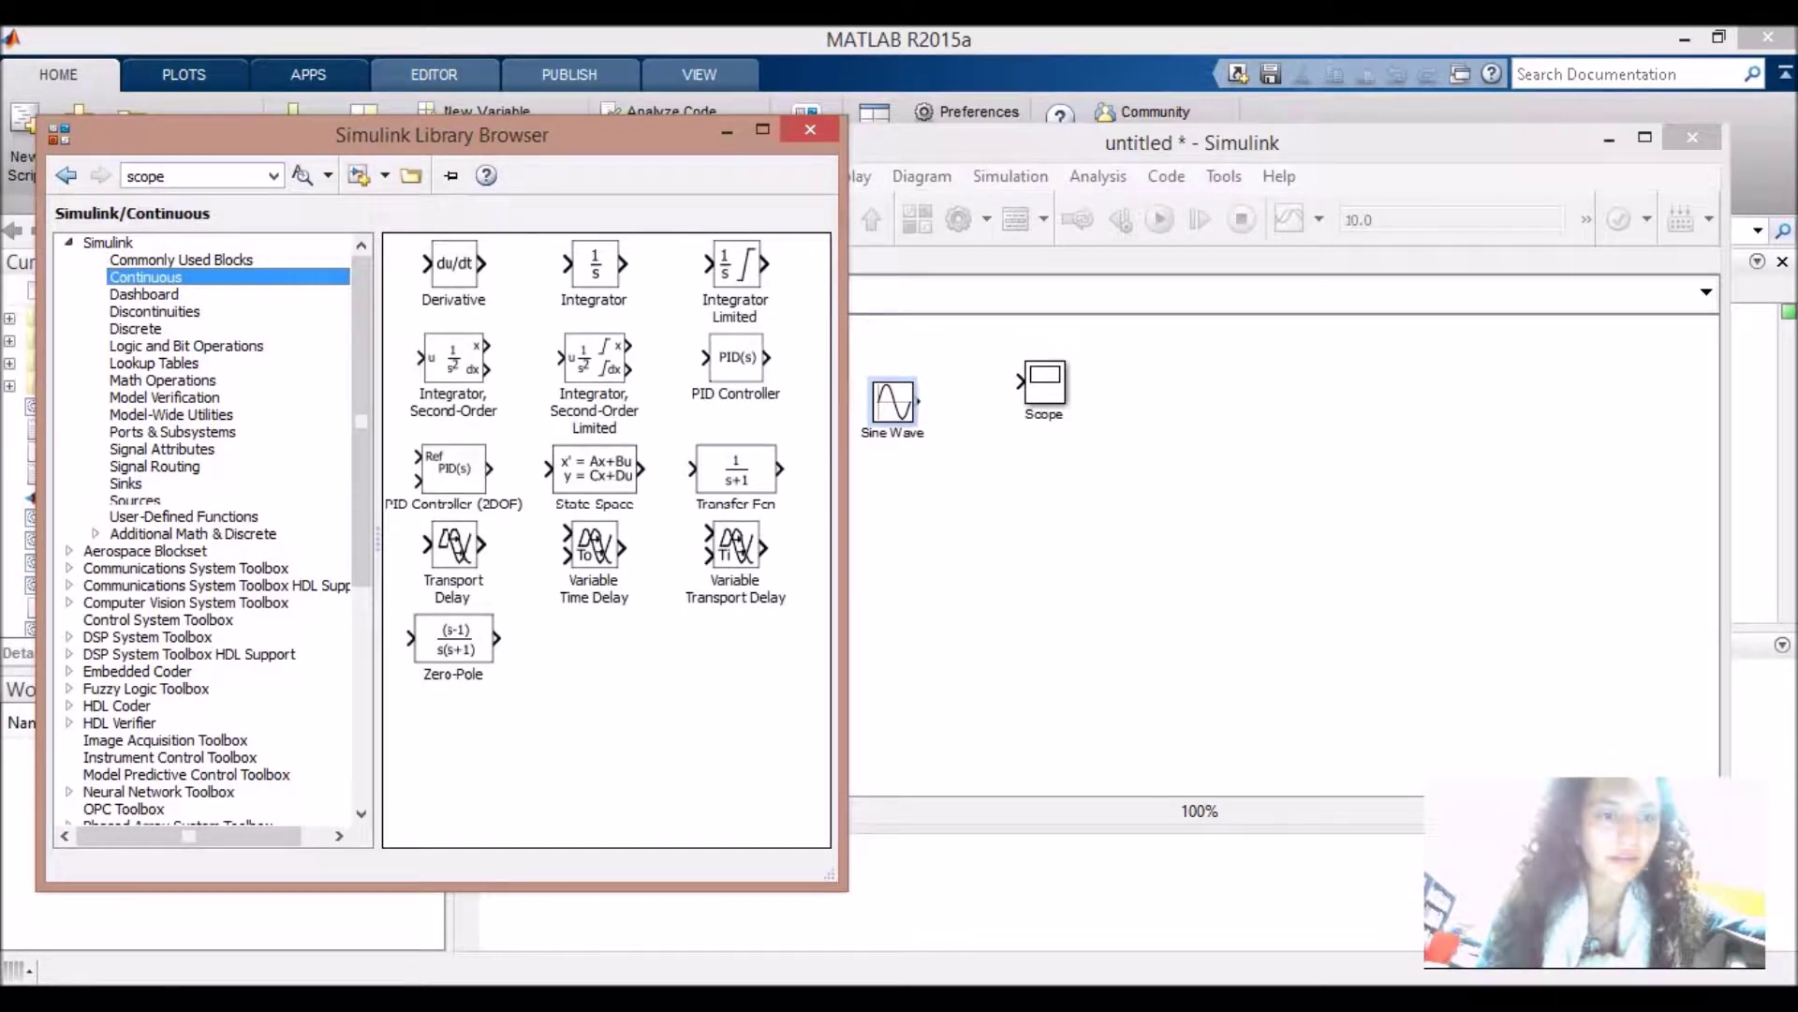
{"action": "left_click", "coordinate": [162, 380]}
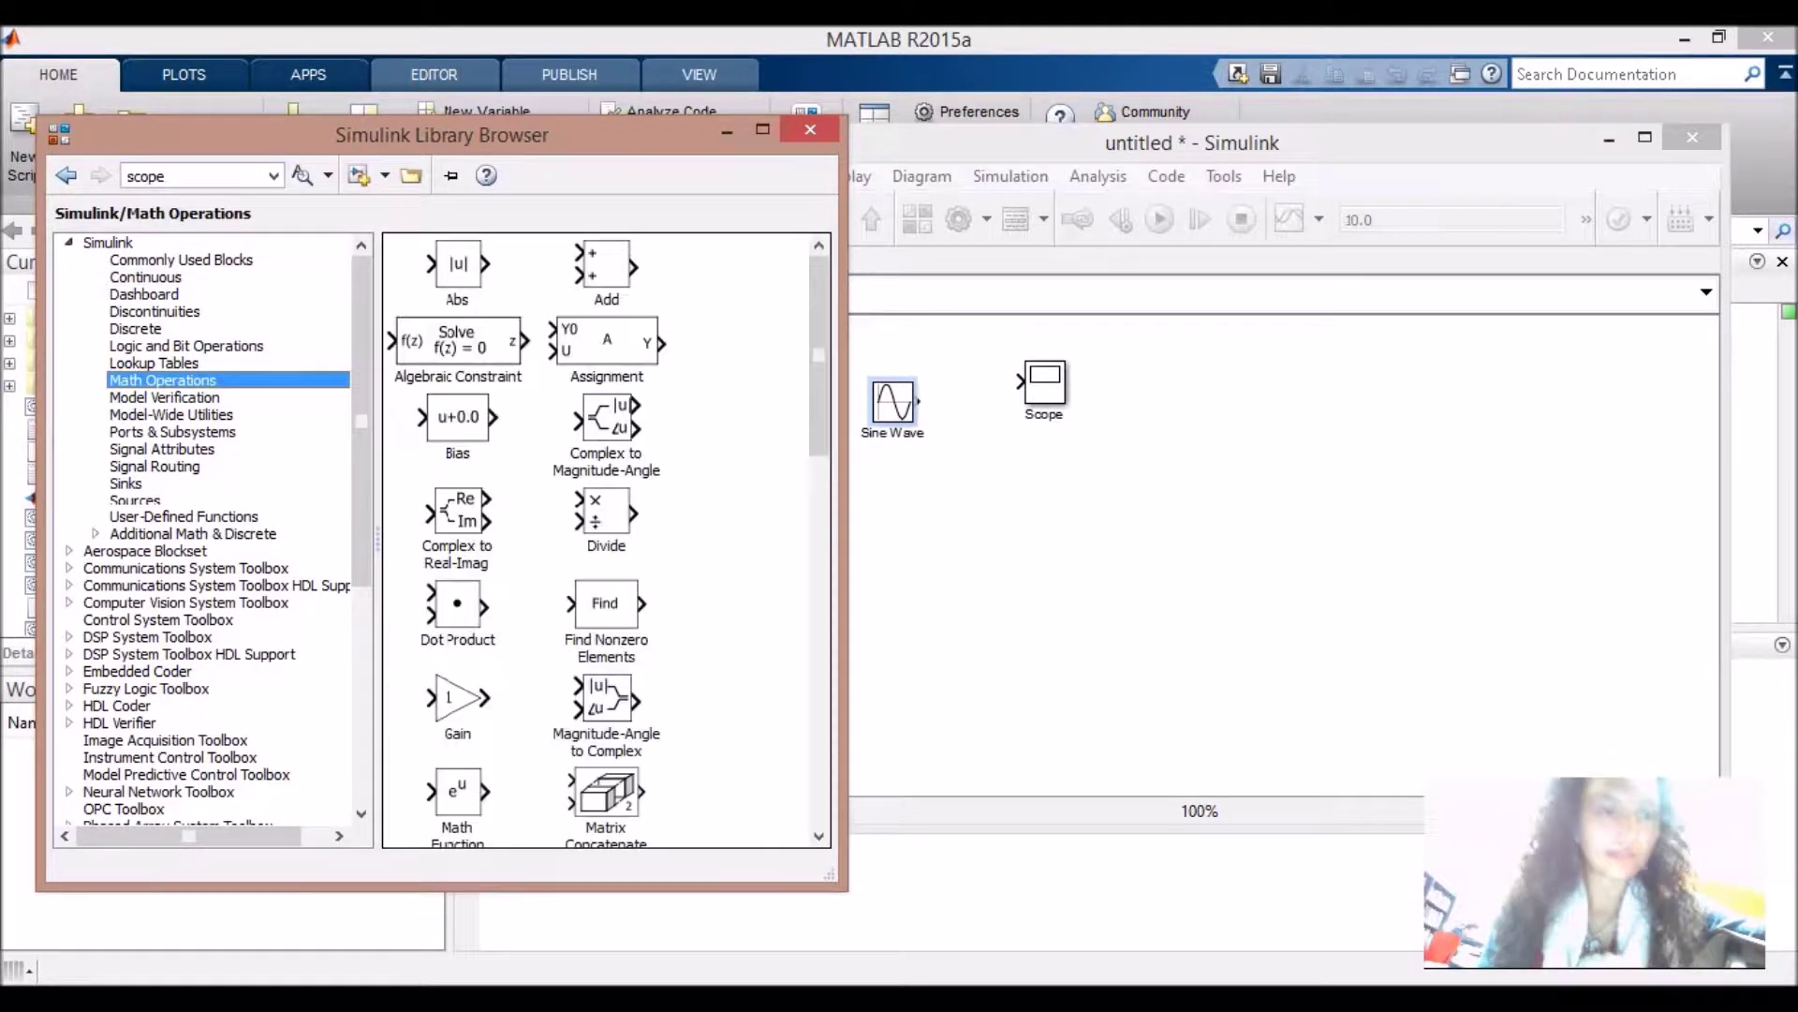
{"action": "scroll", "coordinate": [599, 539], "scroll_direction": "down", "scroll_amount": 5}
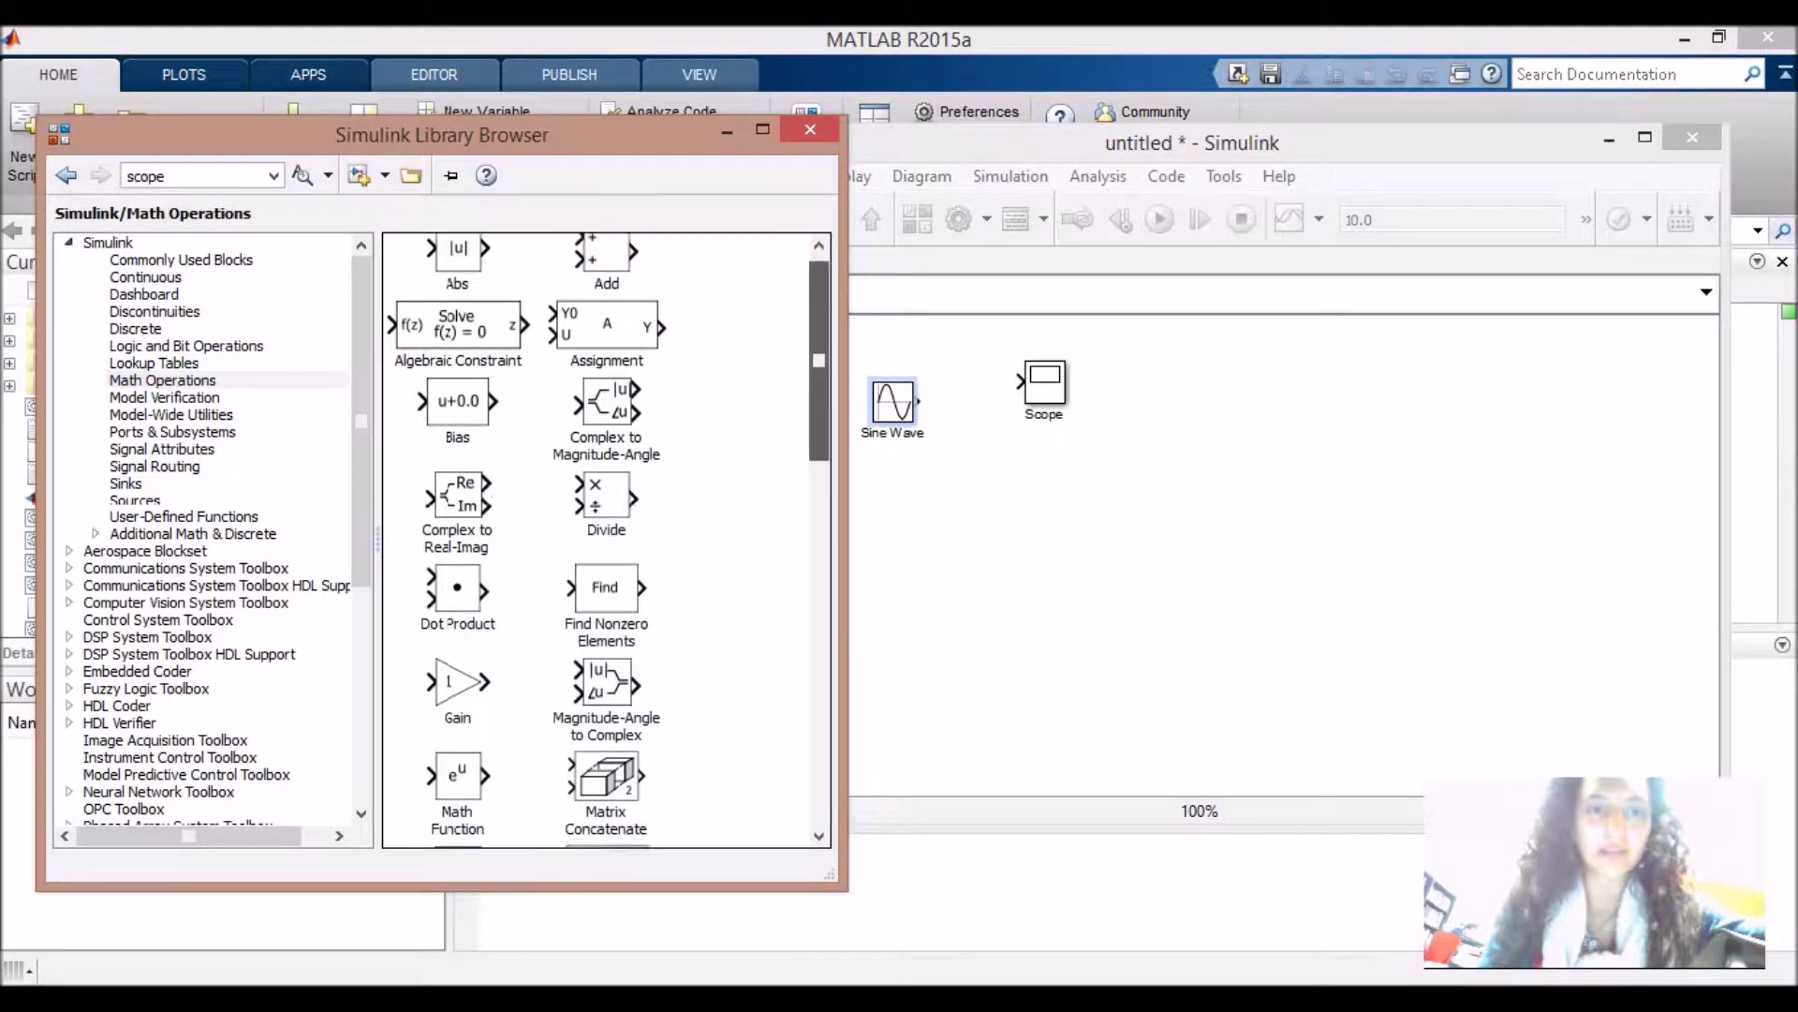
{"action": "left_click_drag", "start_coordinate": [457, 429], "coordinate": [978, 457]}
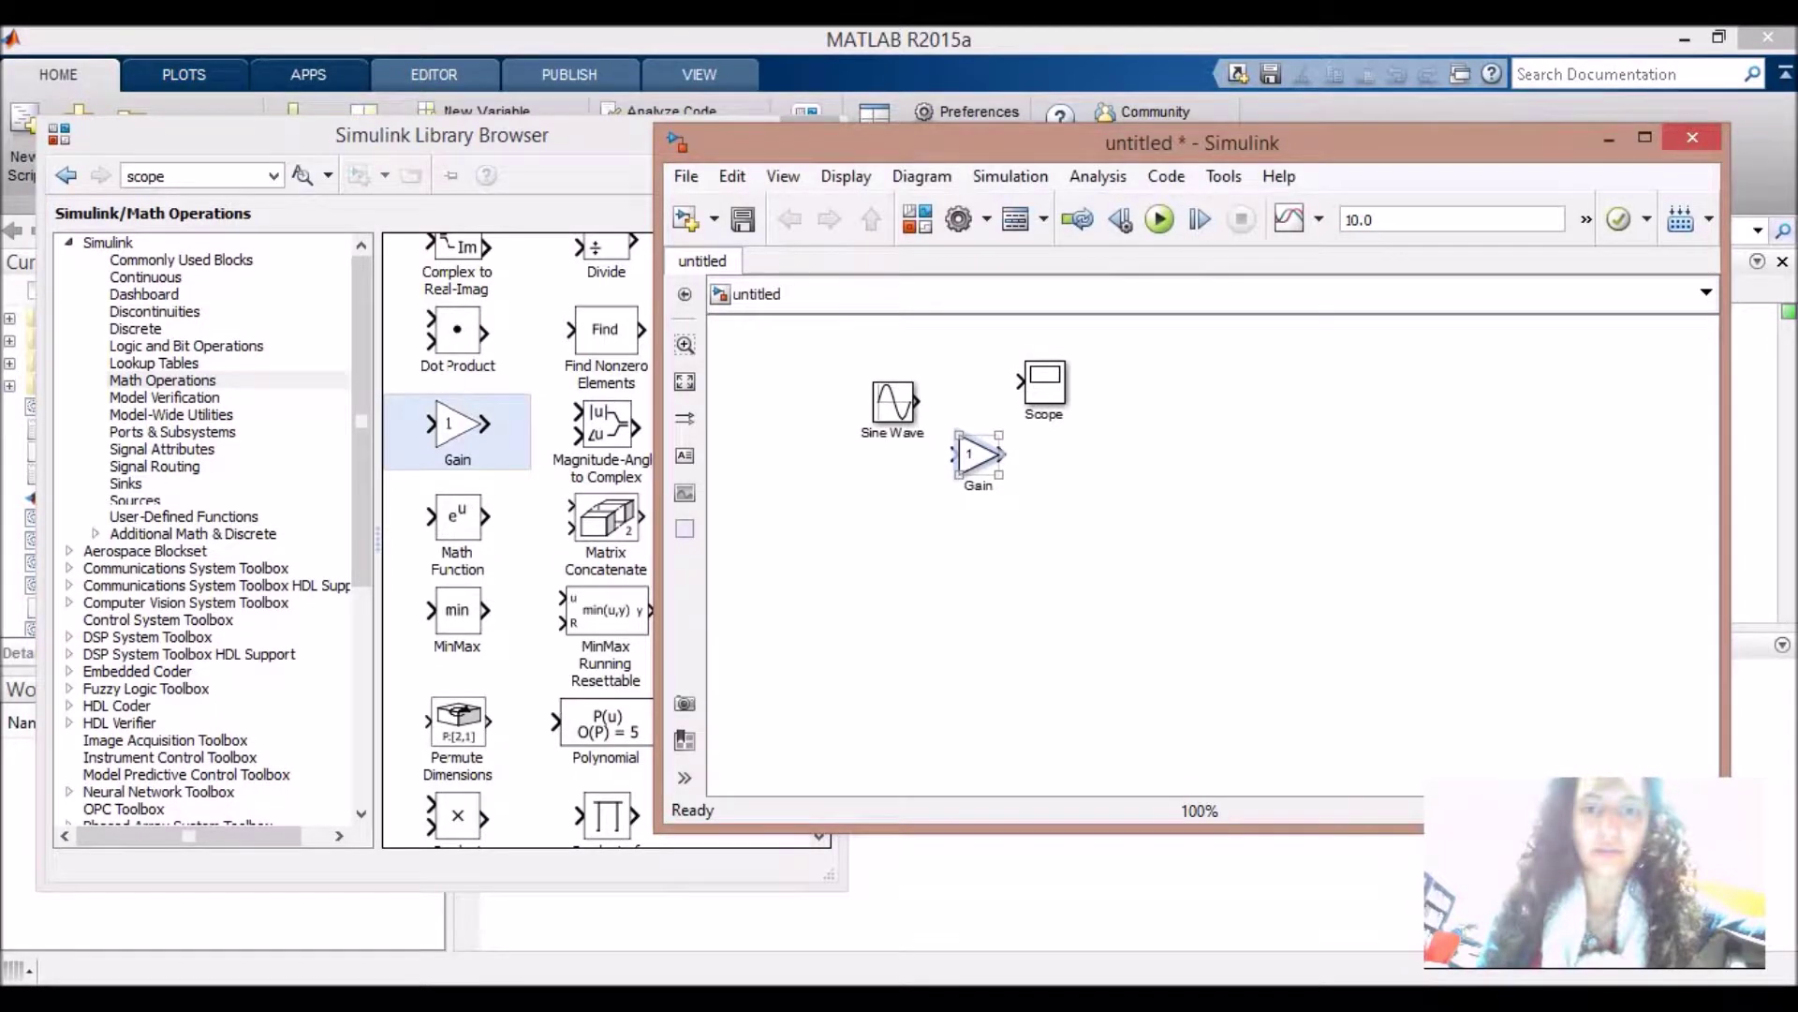
Set the Gain block's gain value to 2.
{"action": "double_click", "coordinate": [979, 454]}
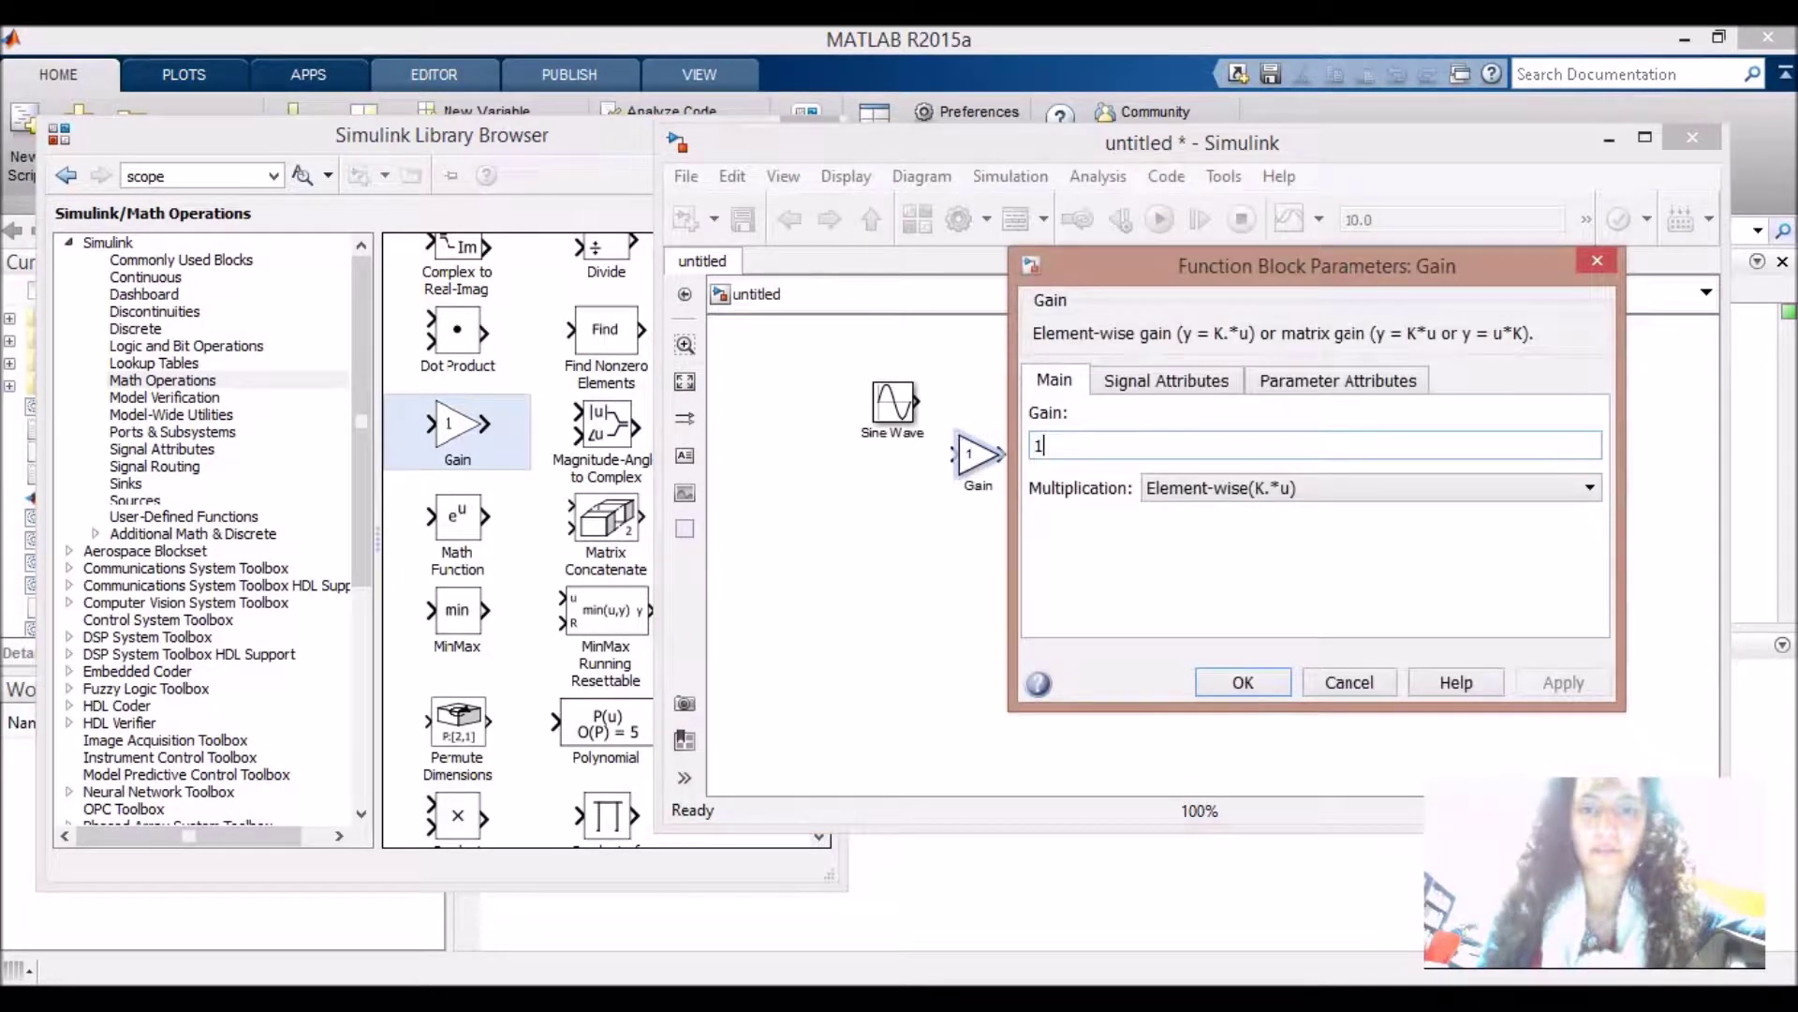
{"action": "key", "text": "BackSpace"}
{"action": "type", "text": "2"}
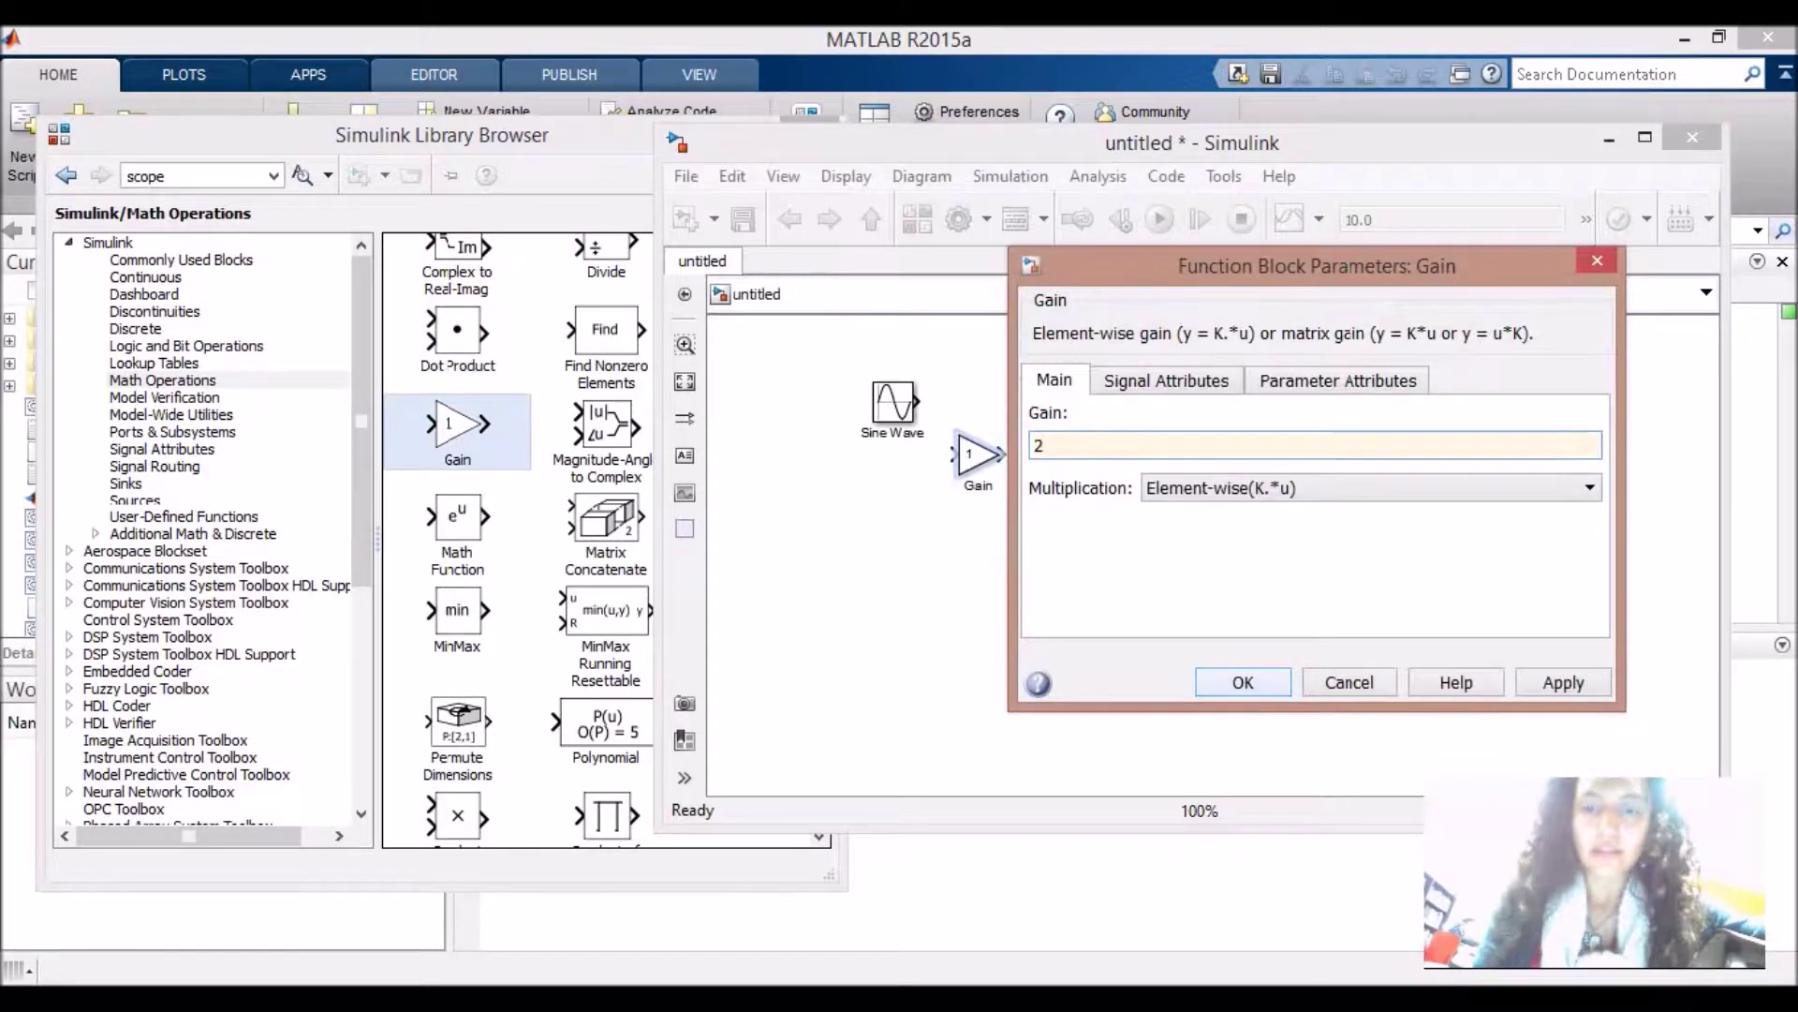
{"action": "key", "text": "Return"}
{"action": "key", "text": "Return"}
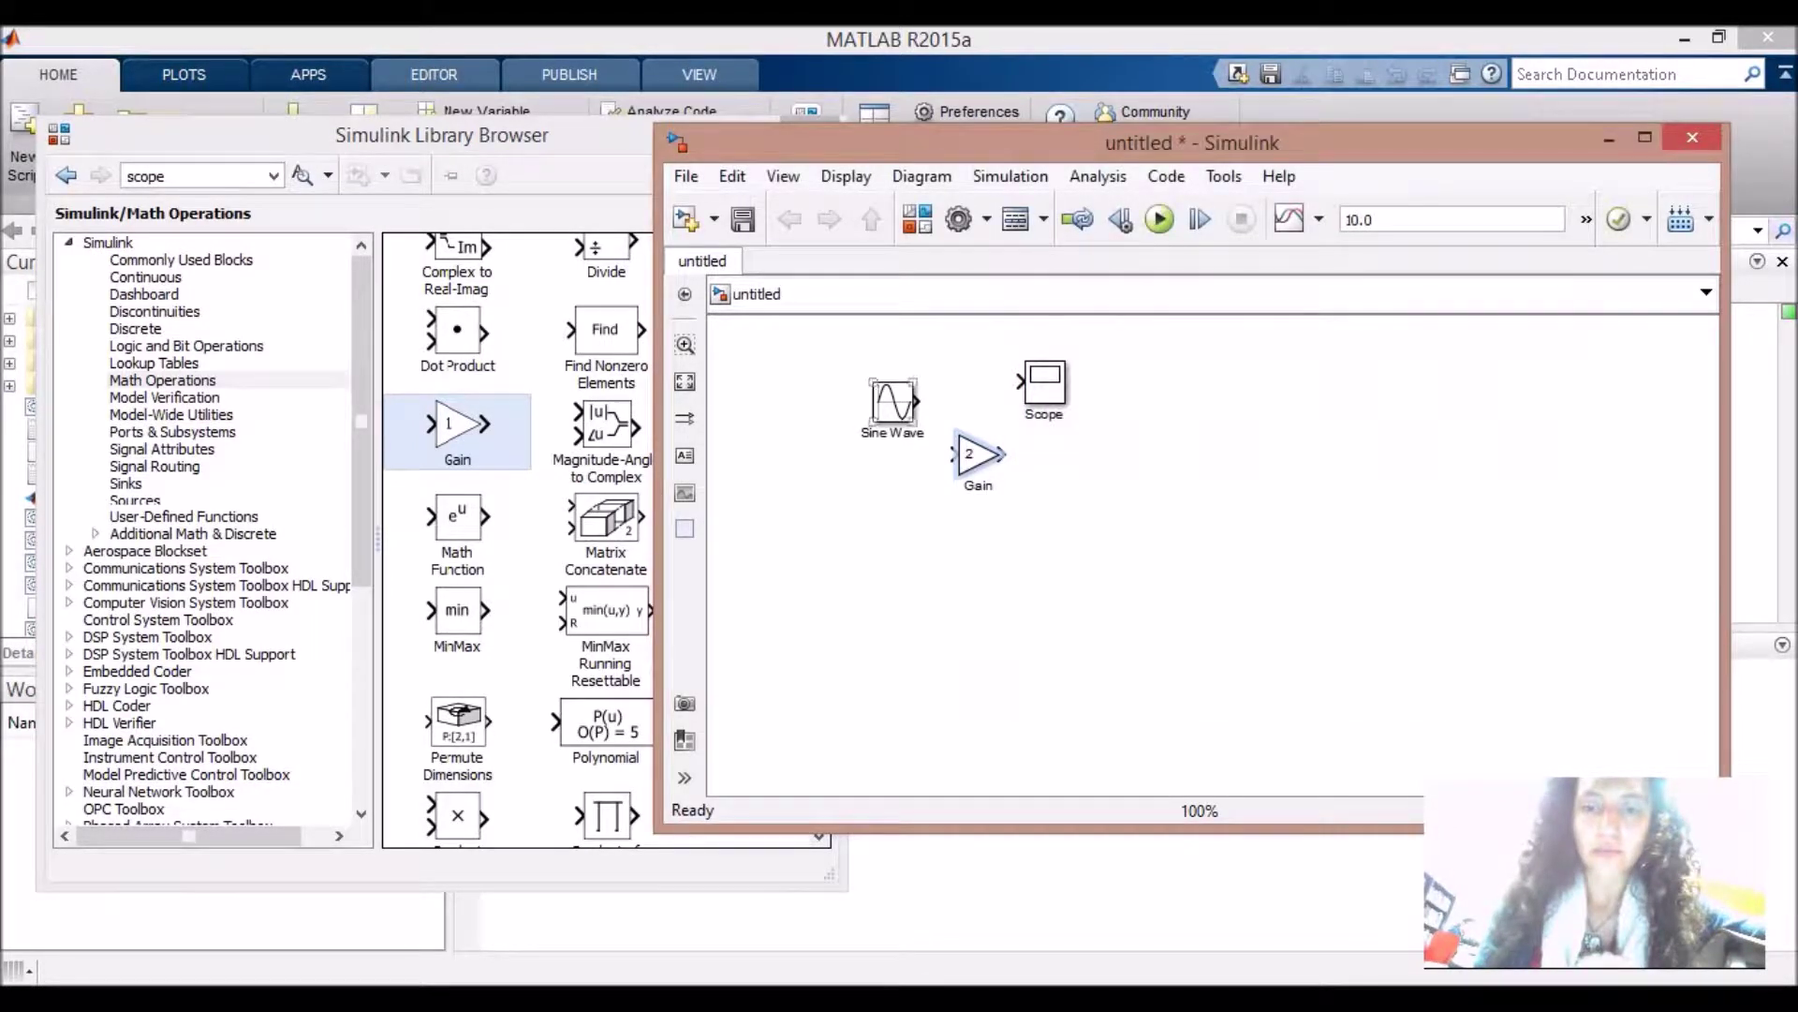
Arrange the blocks in one horizontal row in the order Sine Wave, Gain, Scope.
{"action": "left_click", "coordinate": [893, 401]}
{"action": "left_click_drag", "start_coordinate": [892, 401], "coordinate": [820, 394]}
{"action": "left_click_drag", "start_coordinate": [978, 454], "coordinate": [925, 394]}
{"action": "left_click", "coordinate": [1045, 382]}
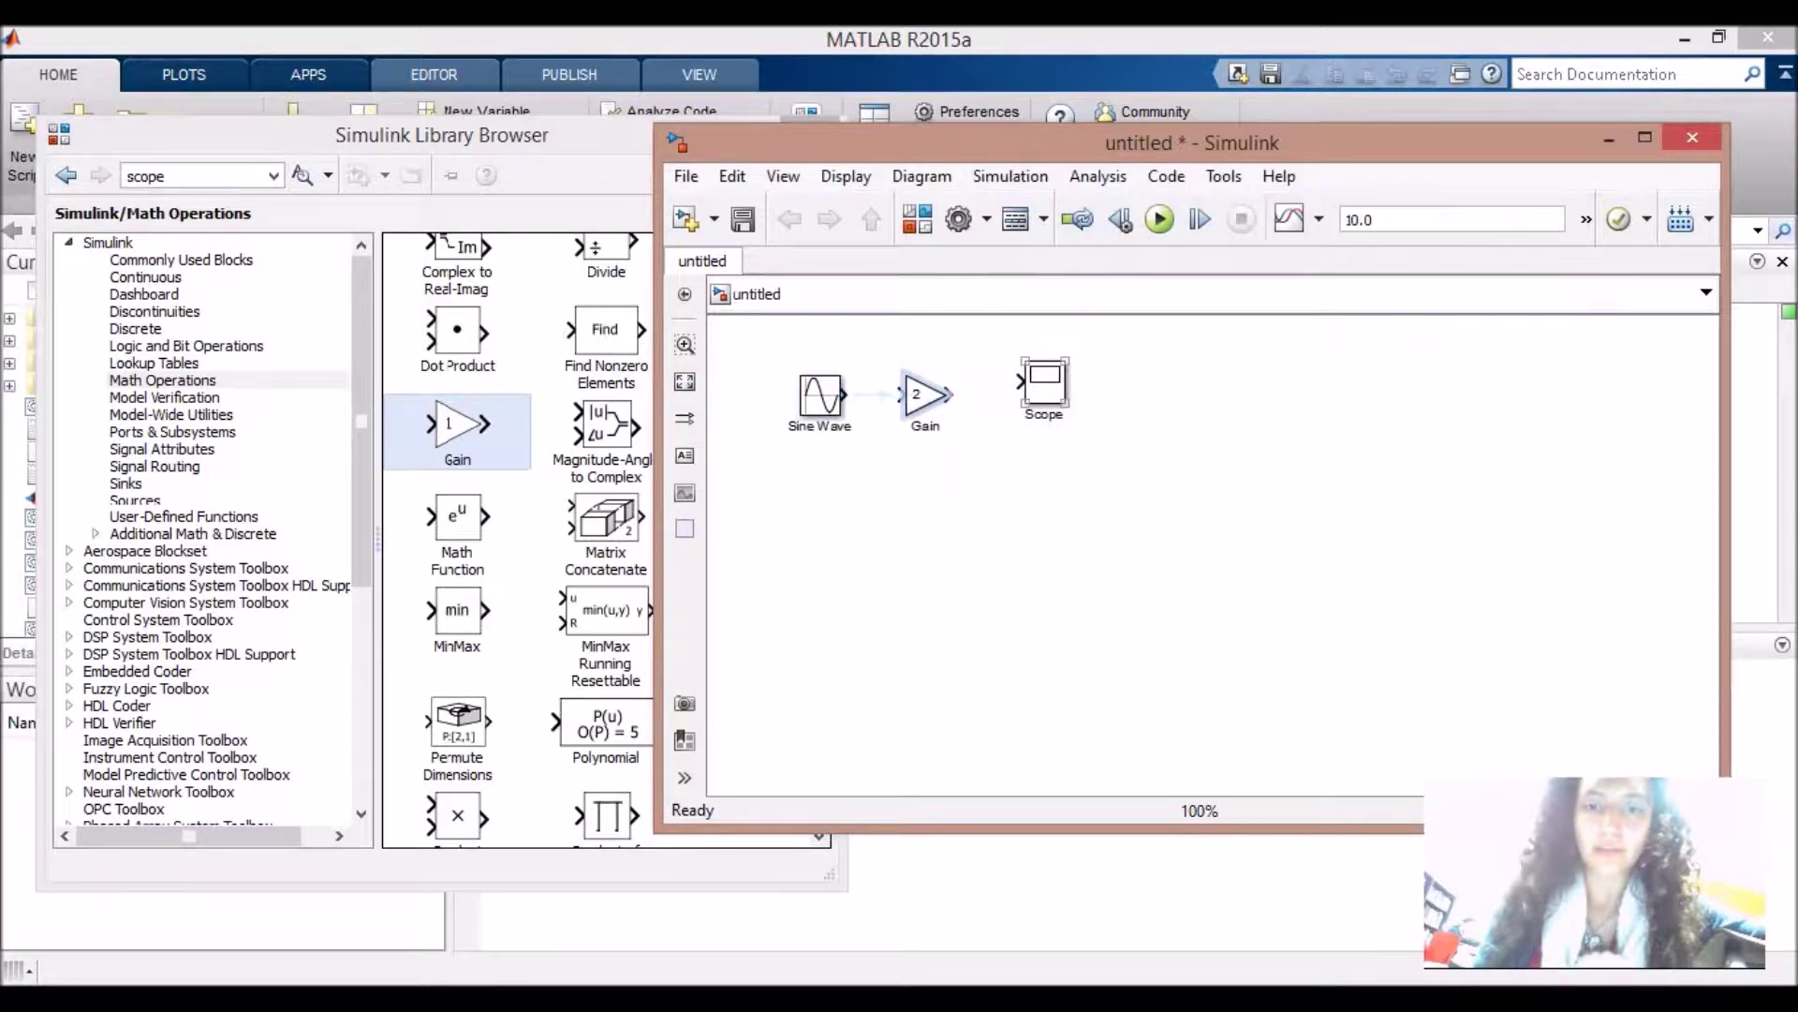
{"action": "left_click_drag", "start_coordinate": [1044, 382], "coordinate": [1057, 395]}
{"action": "left_click", "coordinate": [926, 395]}
{"action": "left_click", "coordinate": [1057, 394]}
Connect the Sine Wave output to the Gain input and the Gain output to the Scope input.
{"action": "left_click", "coordinate": [819, 395]}
{"action": "left_click_drag", "start_coordinate": [844, 394], "coordinate": [903, 394]}
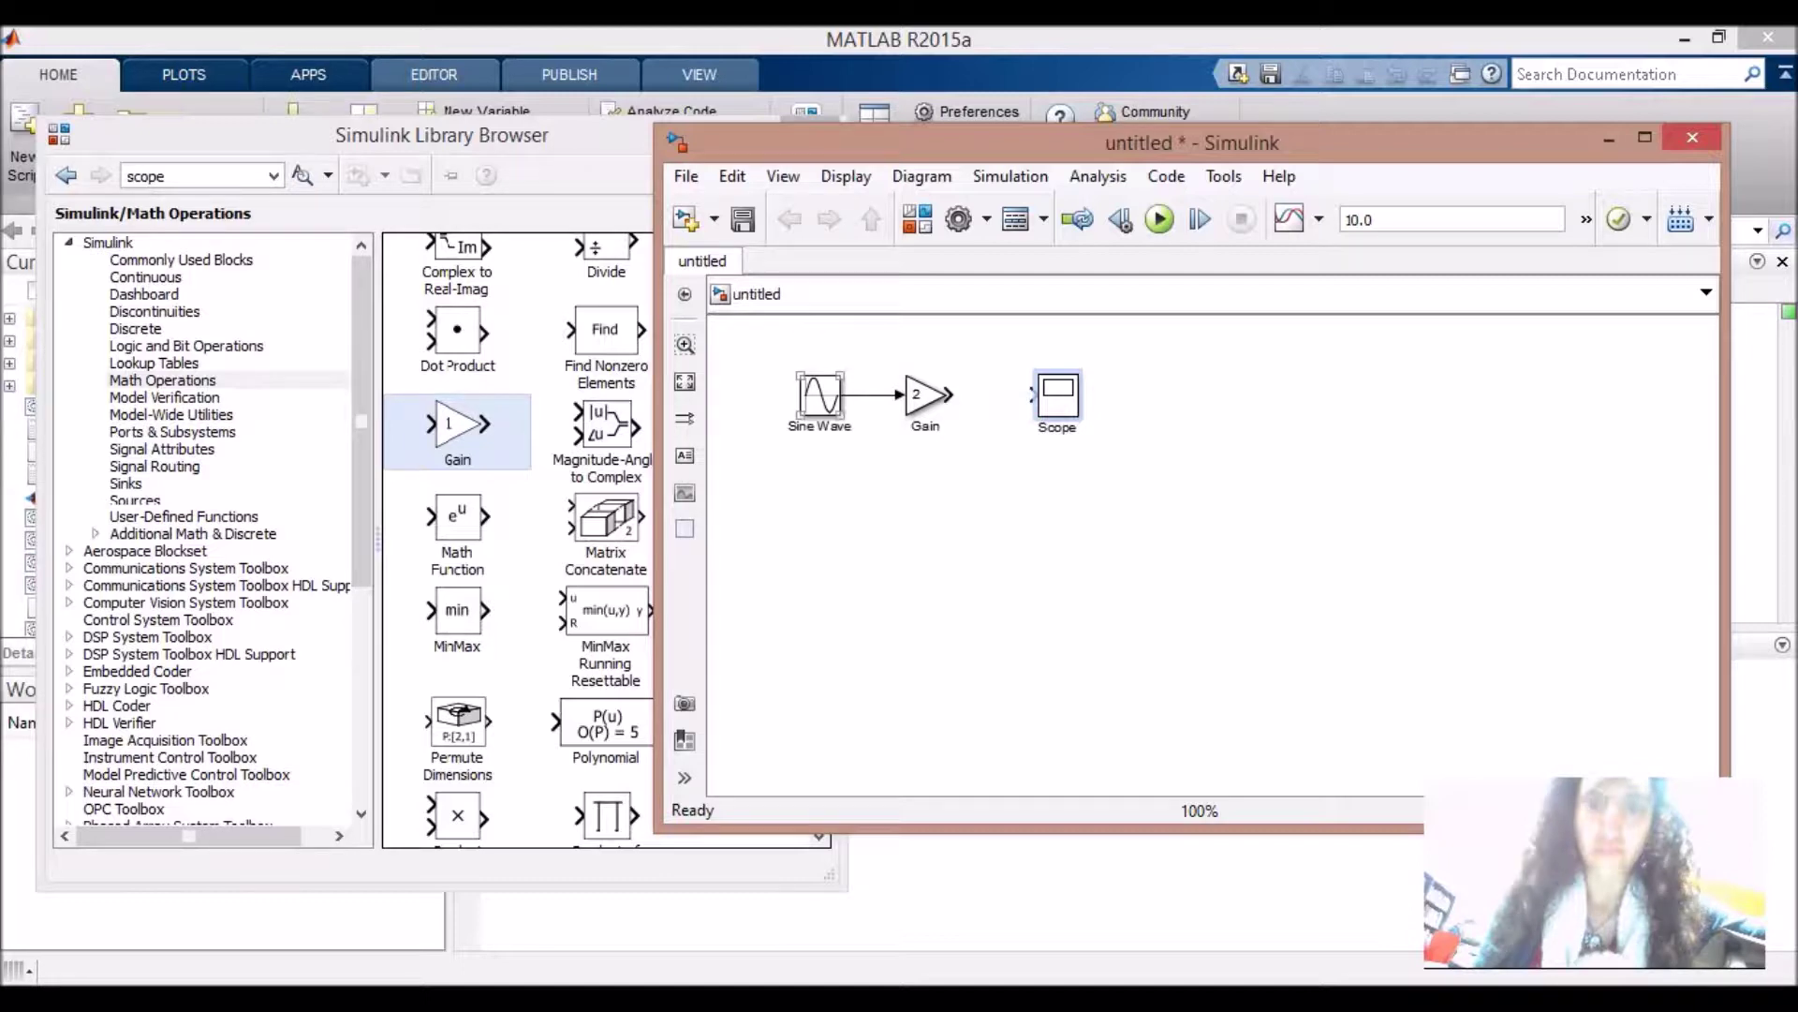
{"action": "left_click", "coordinate": [820, 394]}
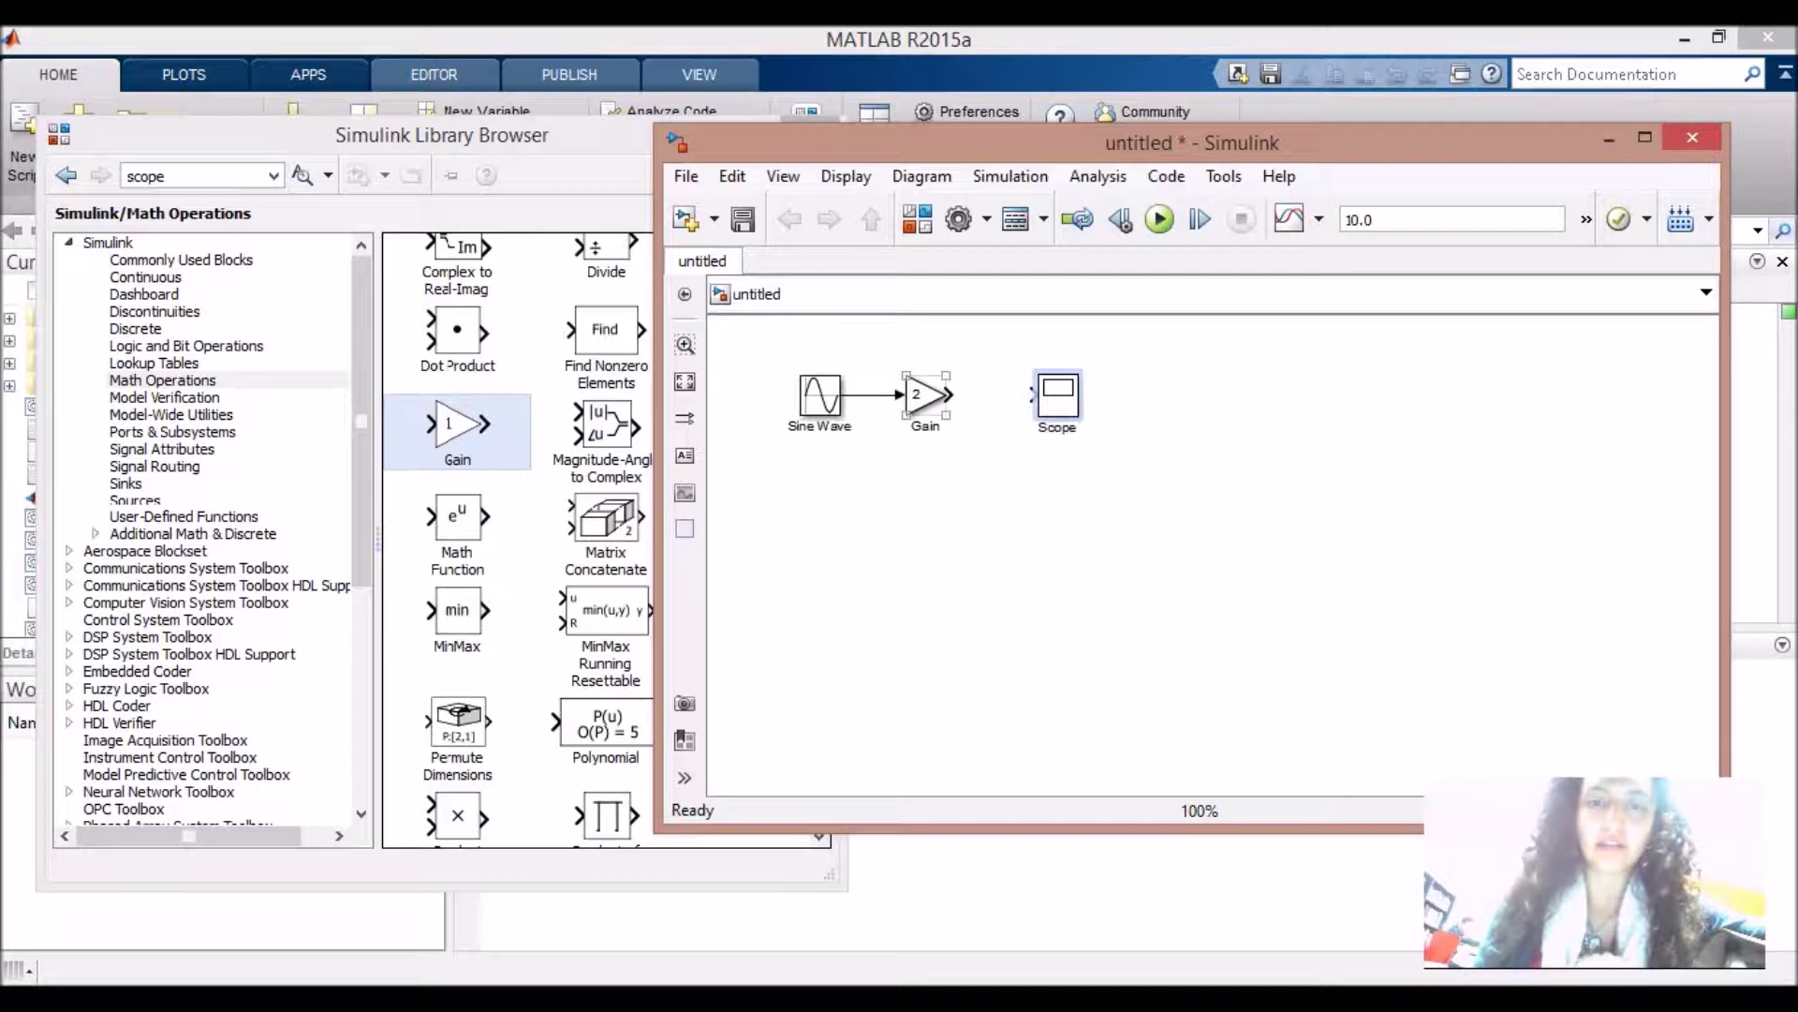
{"action": "left_click_drag", "start_coordinate": [948, 394], "coordinate": [1034, 395]}
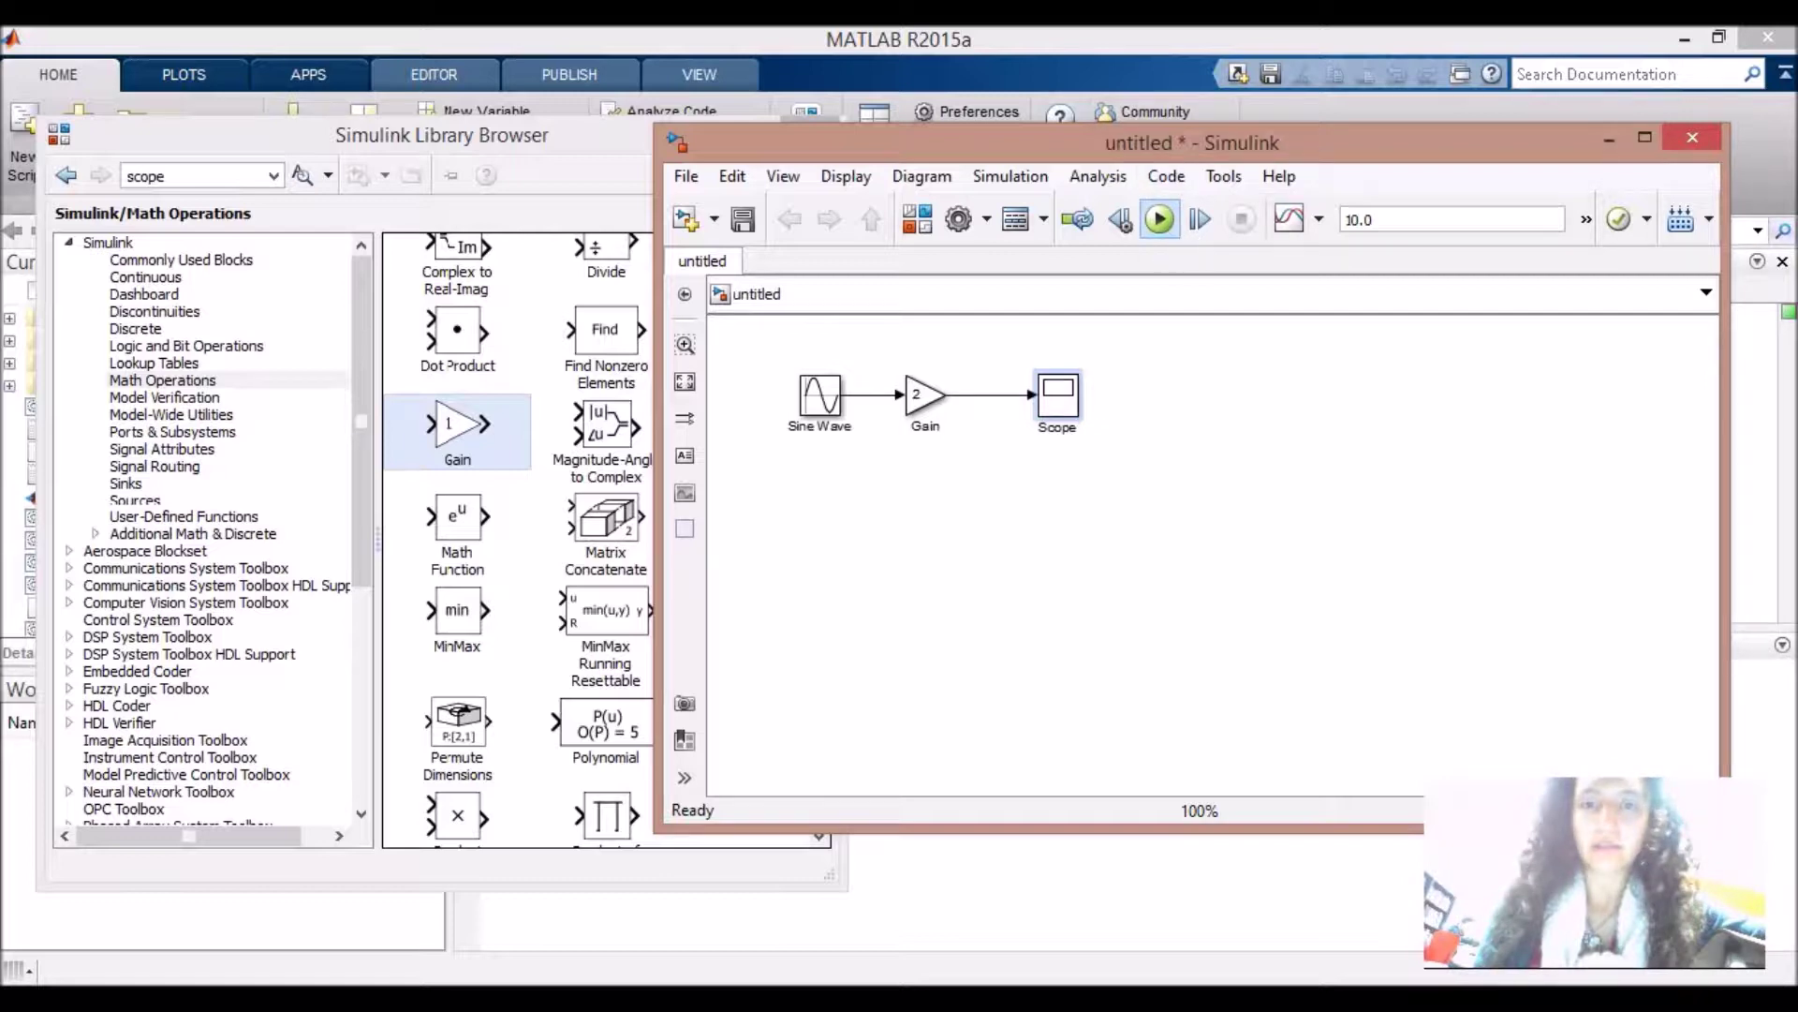
Run the simulation and open the Scope block to display the amplified sine wave.
{"action": "key", "text": "ctrl+t"}
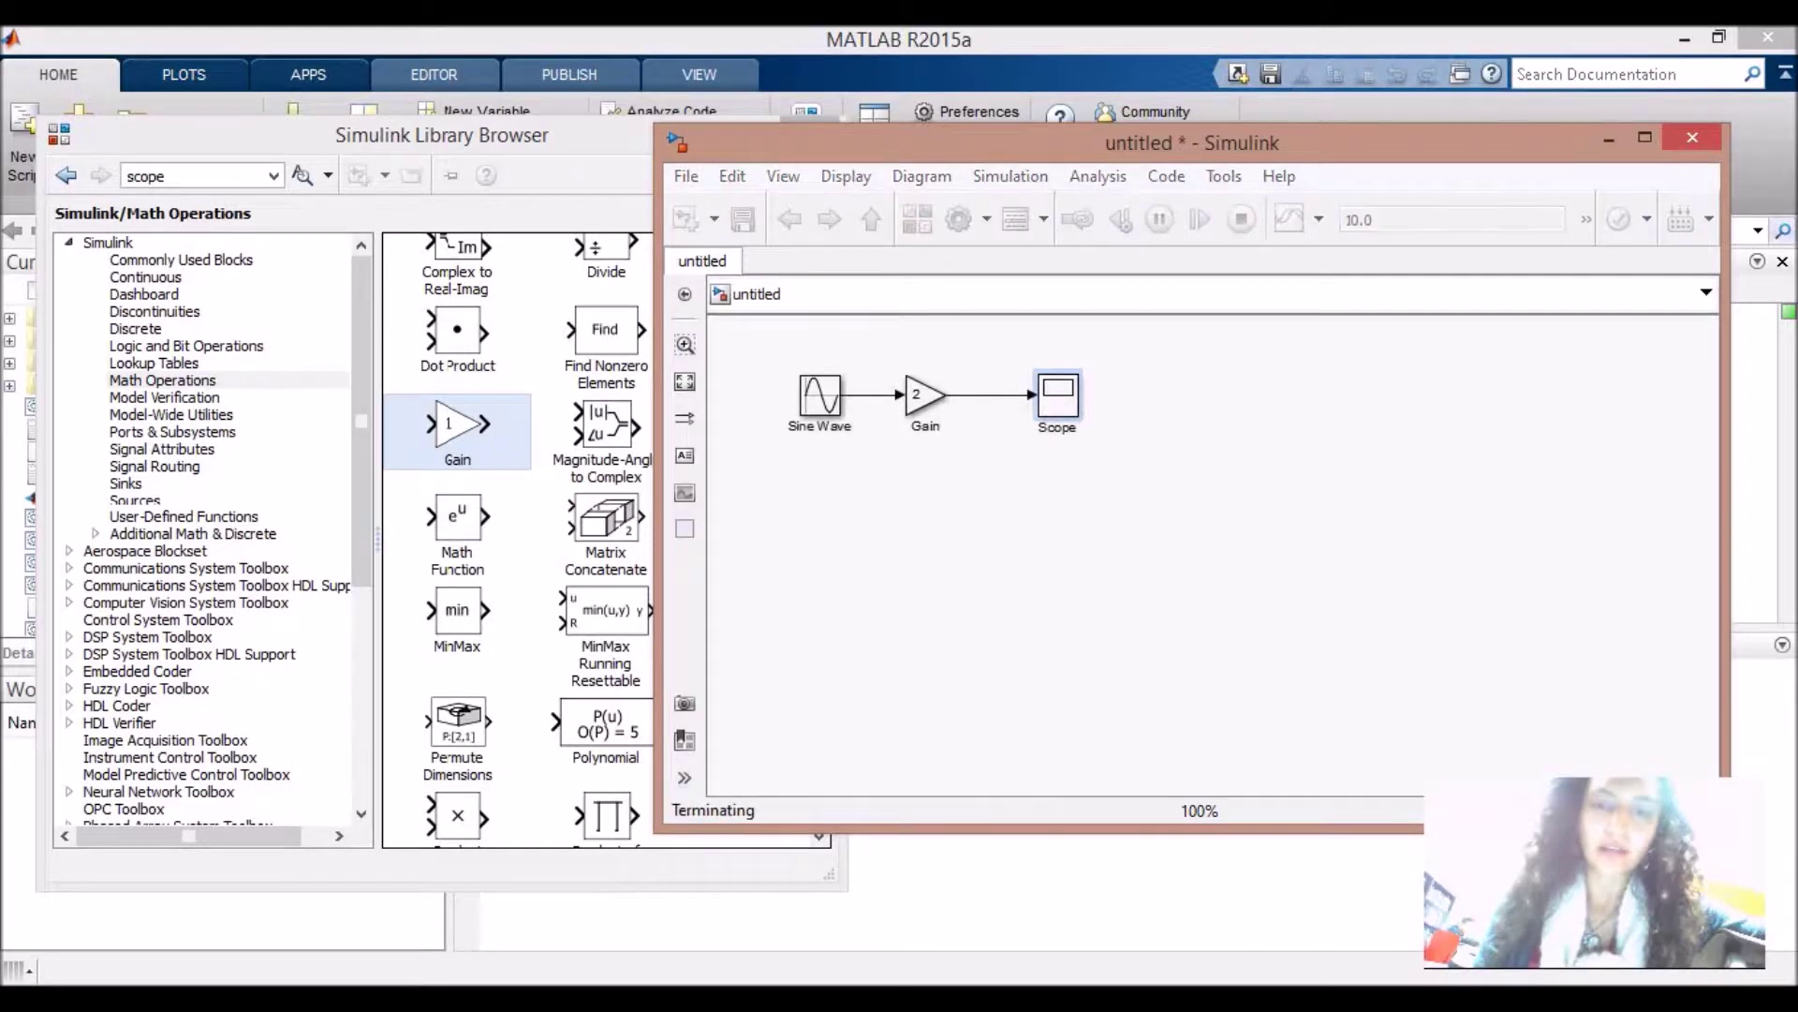
{"action": "left_click", "coordinate": [1058, 394]}
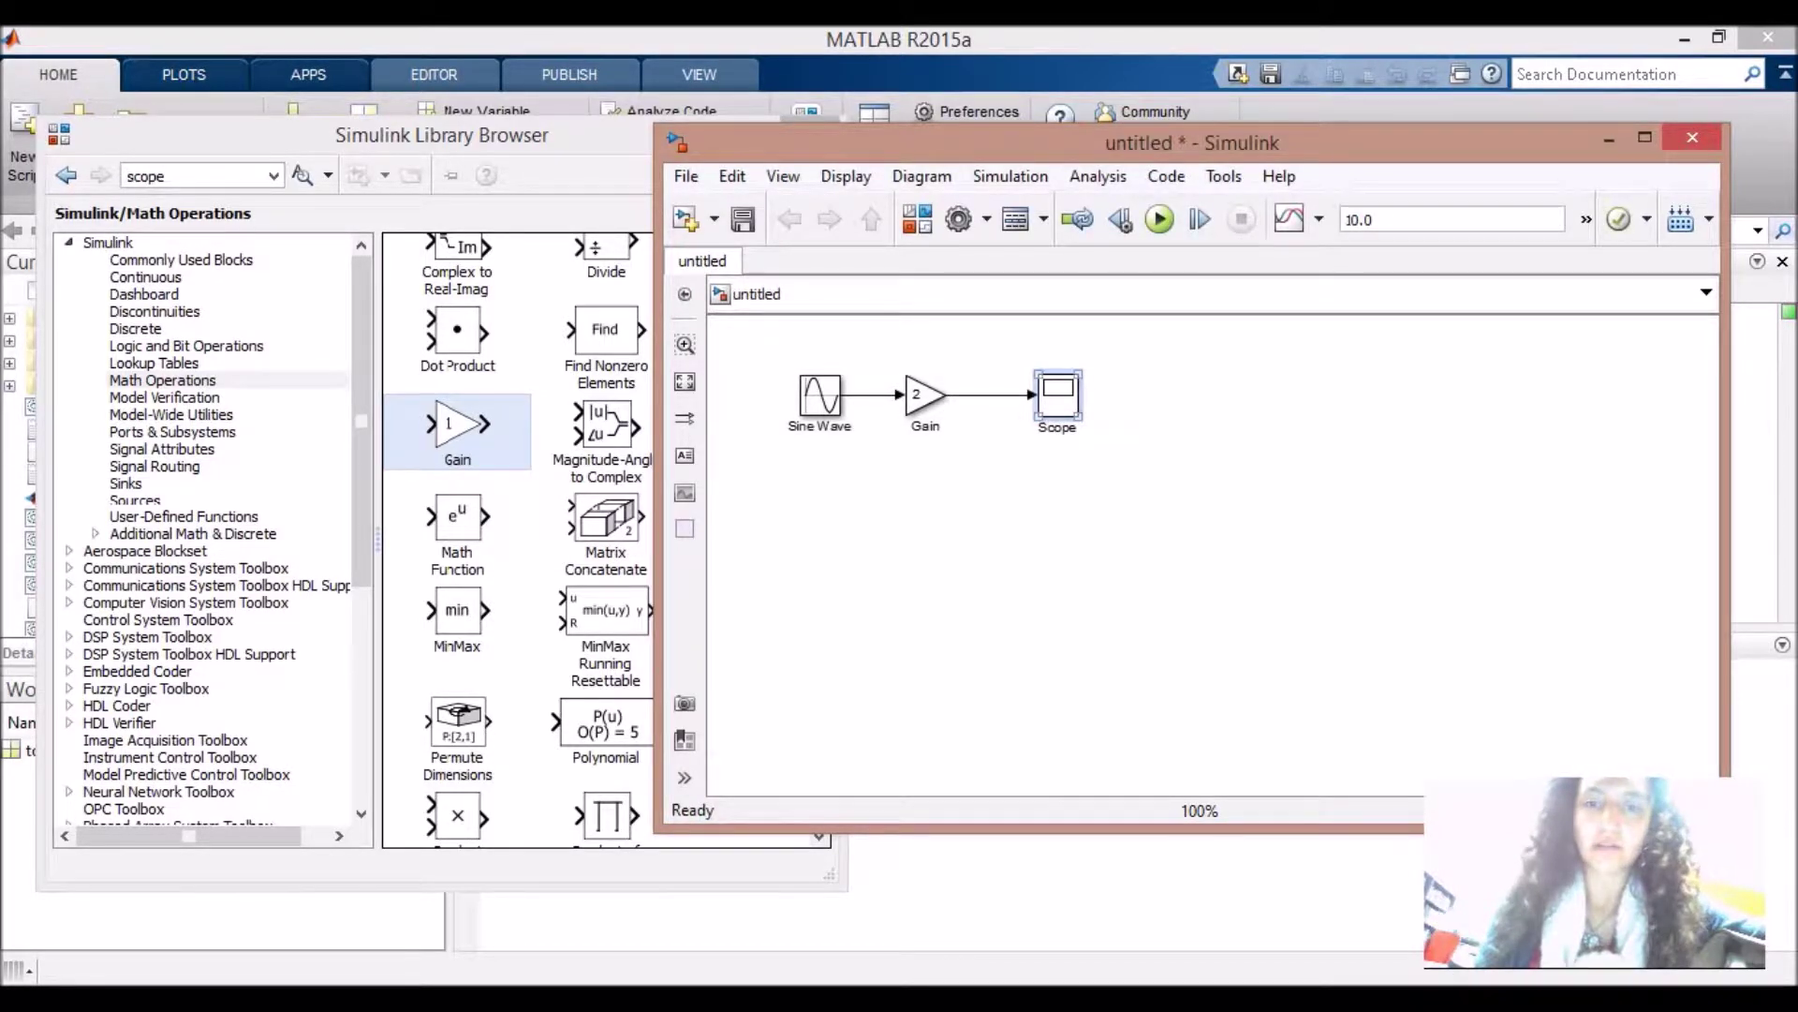
{"action": "key", "text": "Return"}
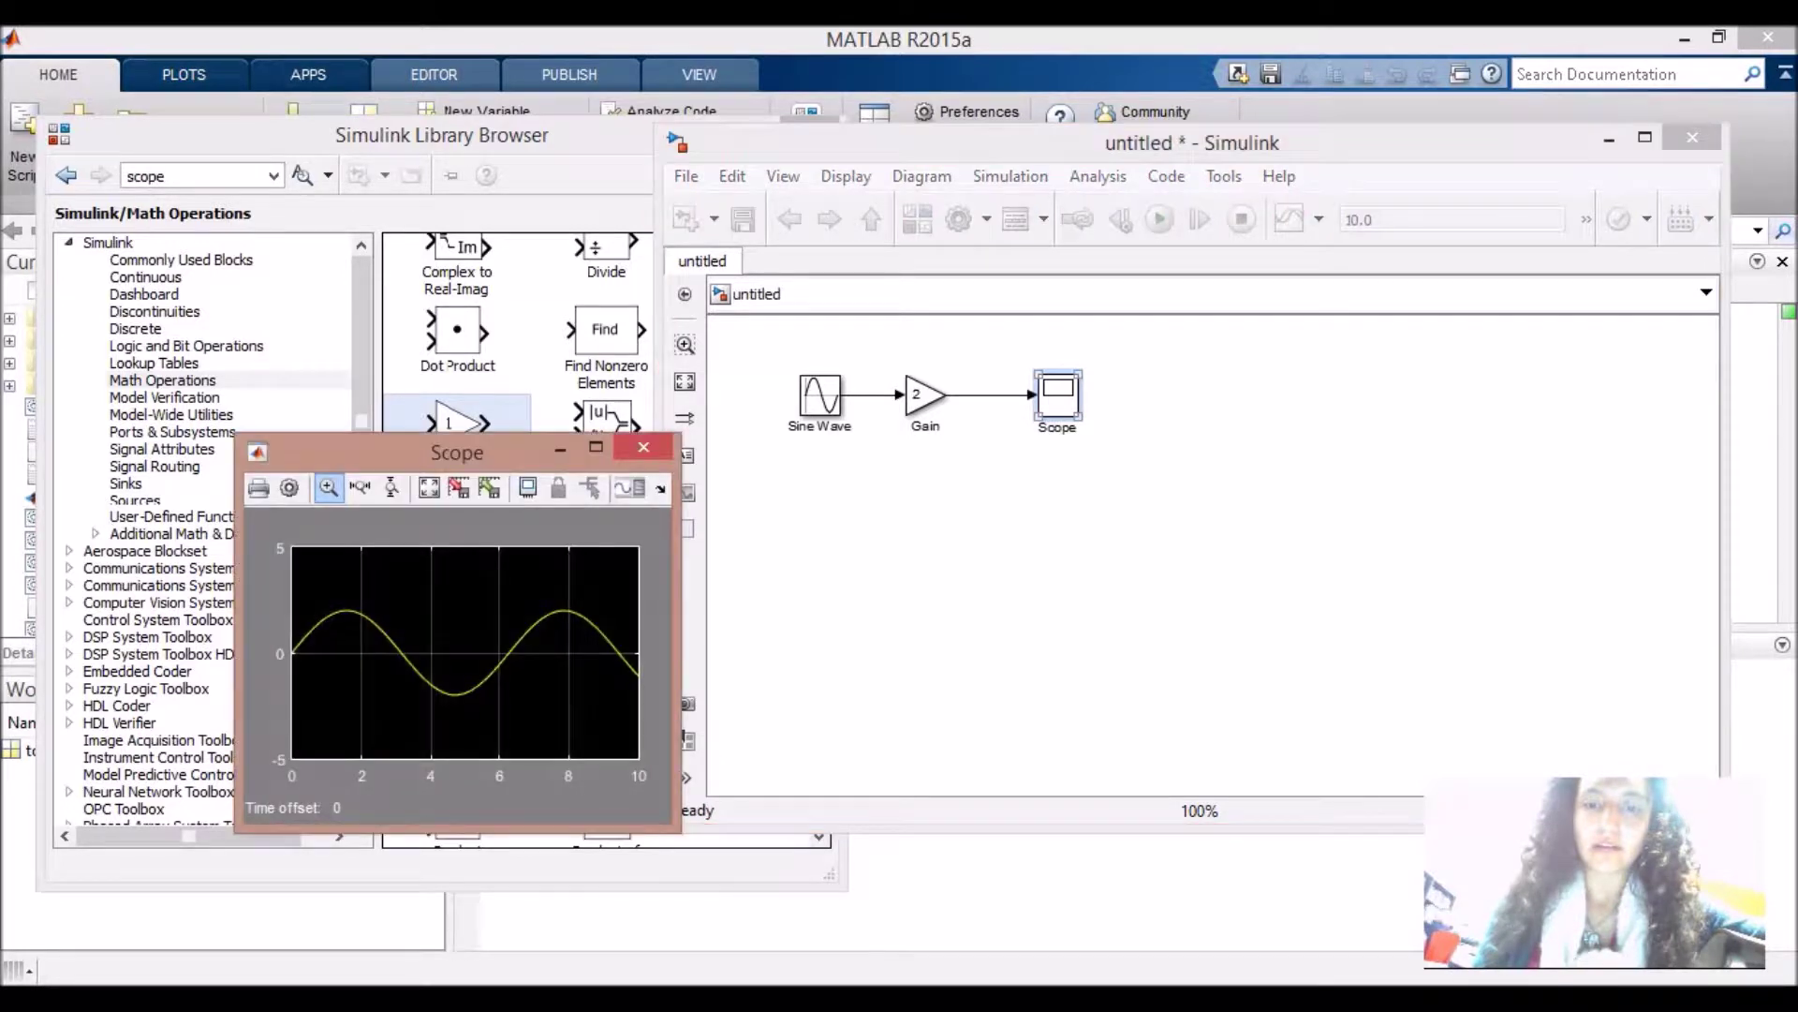
{"action": "left_click_drag", "start_coordinate": [402, 452], "coordinate": [1157, 414]}
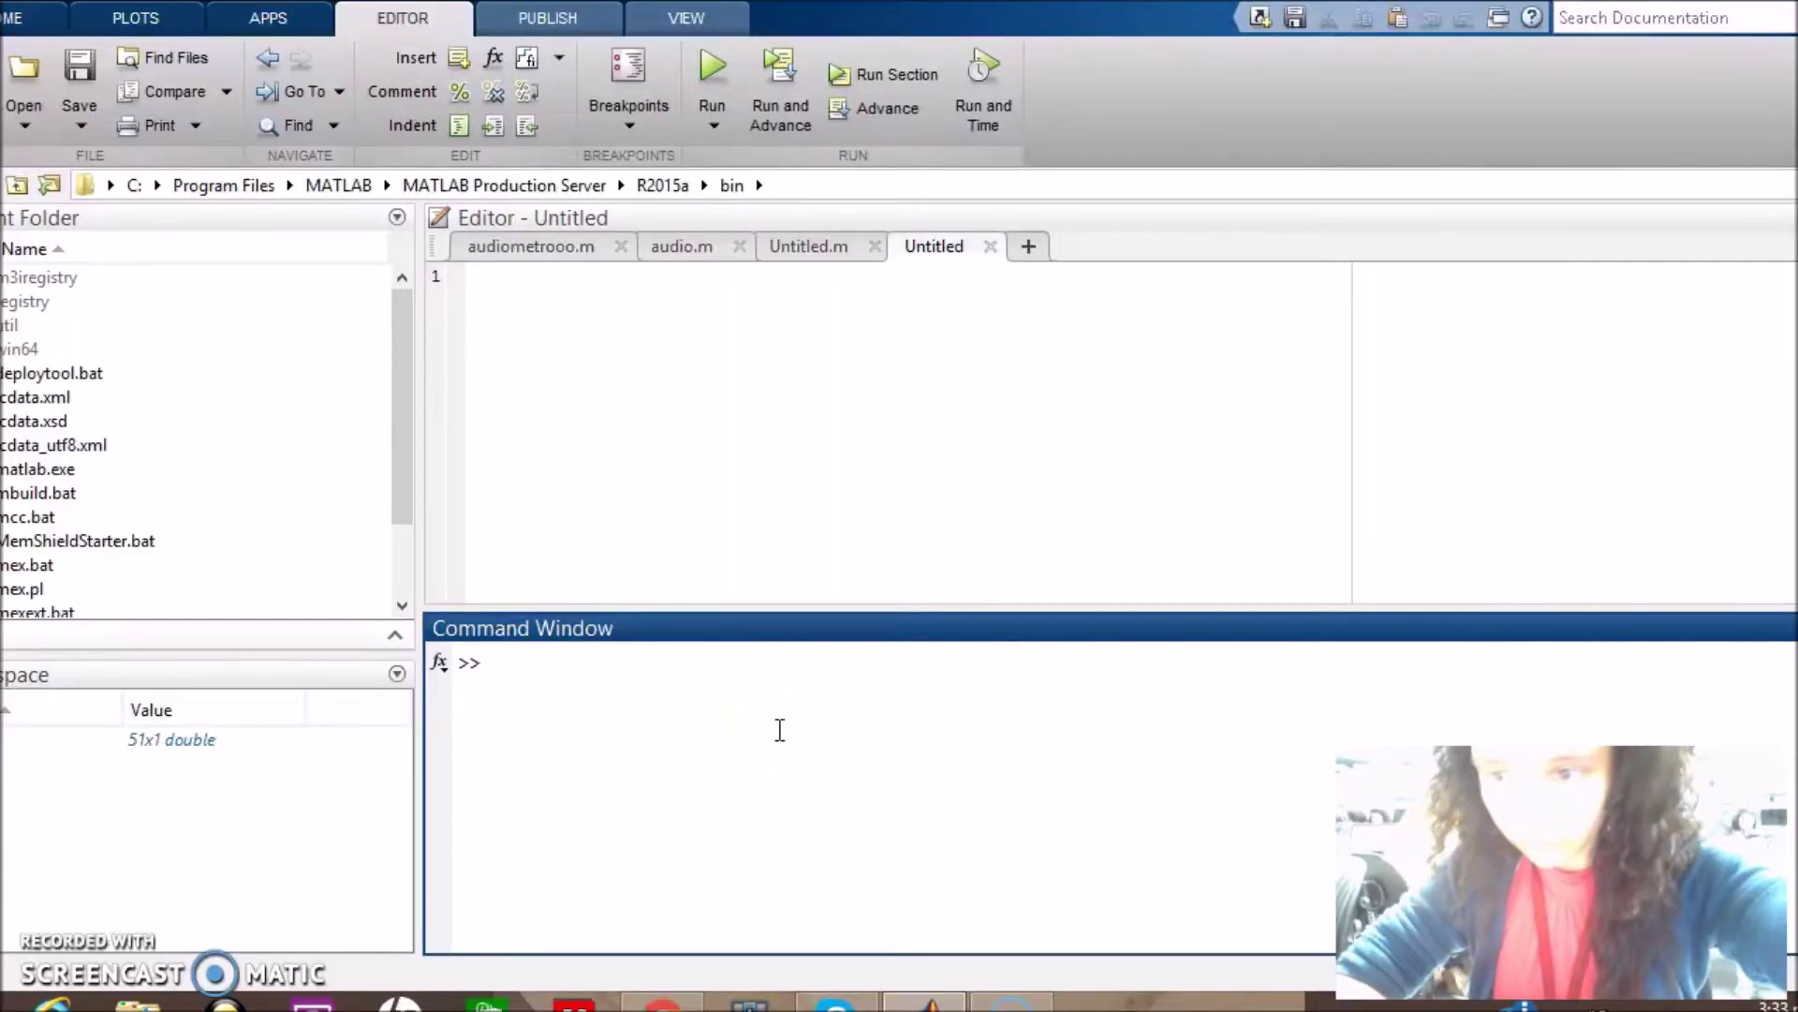
Run the simulink command in the MATLAB Command Window to open the Simulink Library Browser.
{"action": "type", "text": "simu"}
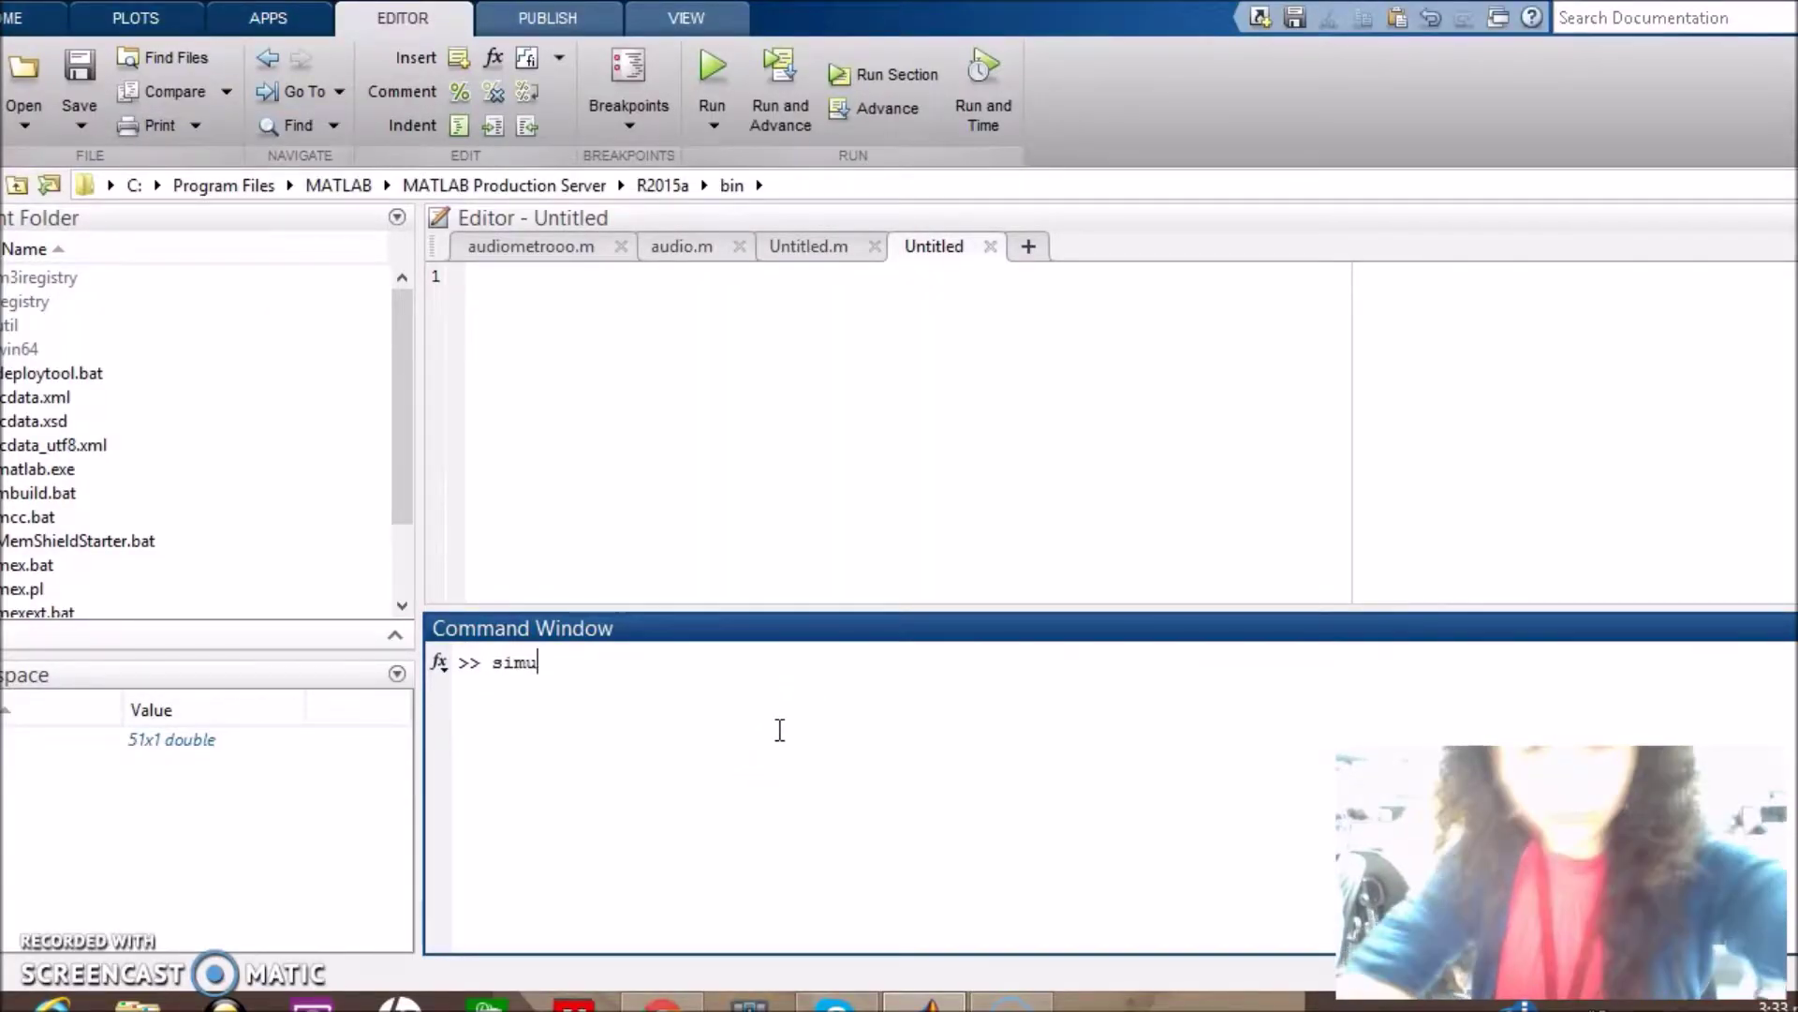
{"action": "type", "text": "link"}
{"action": "key", "text": "Return"}
{"action": "left_click", "coordinate": [555, 502]}
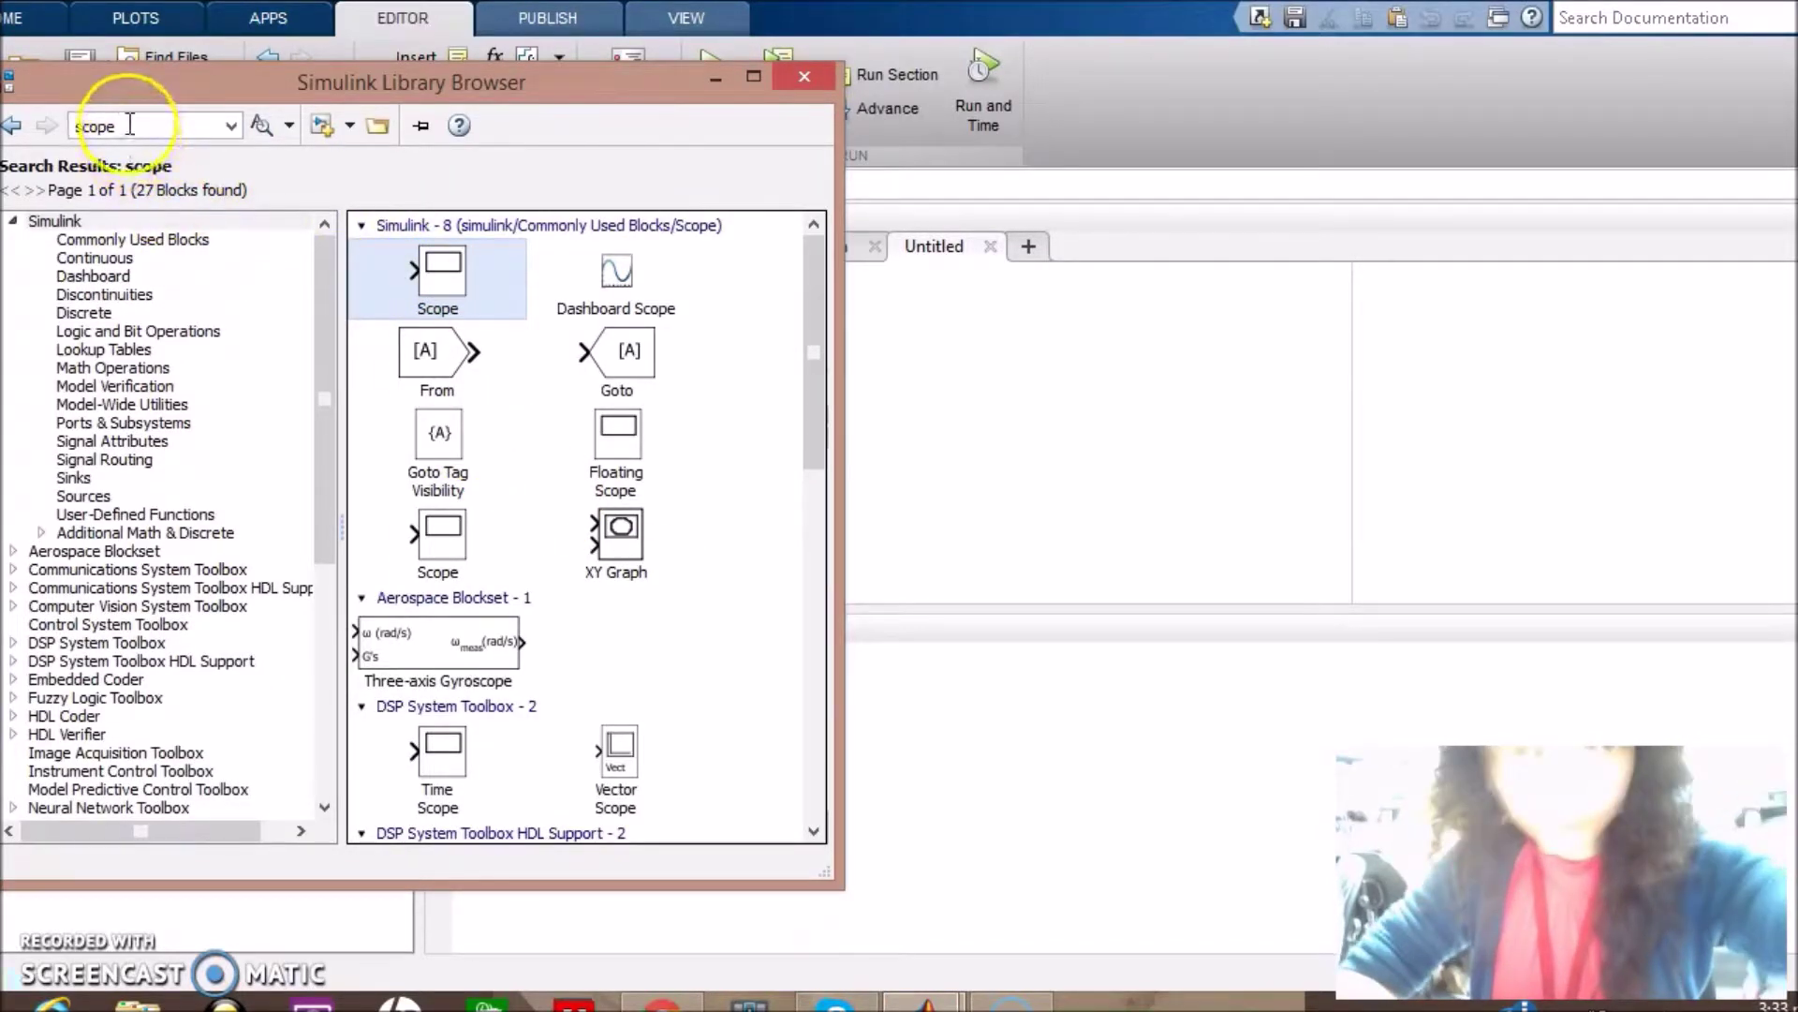
Open the Signal Routing library, search the block library for "signal" and look through the matching blocks.
{"action": "left_click", "coordinate": [86, 459]}
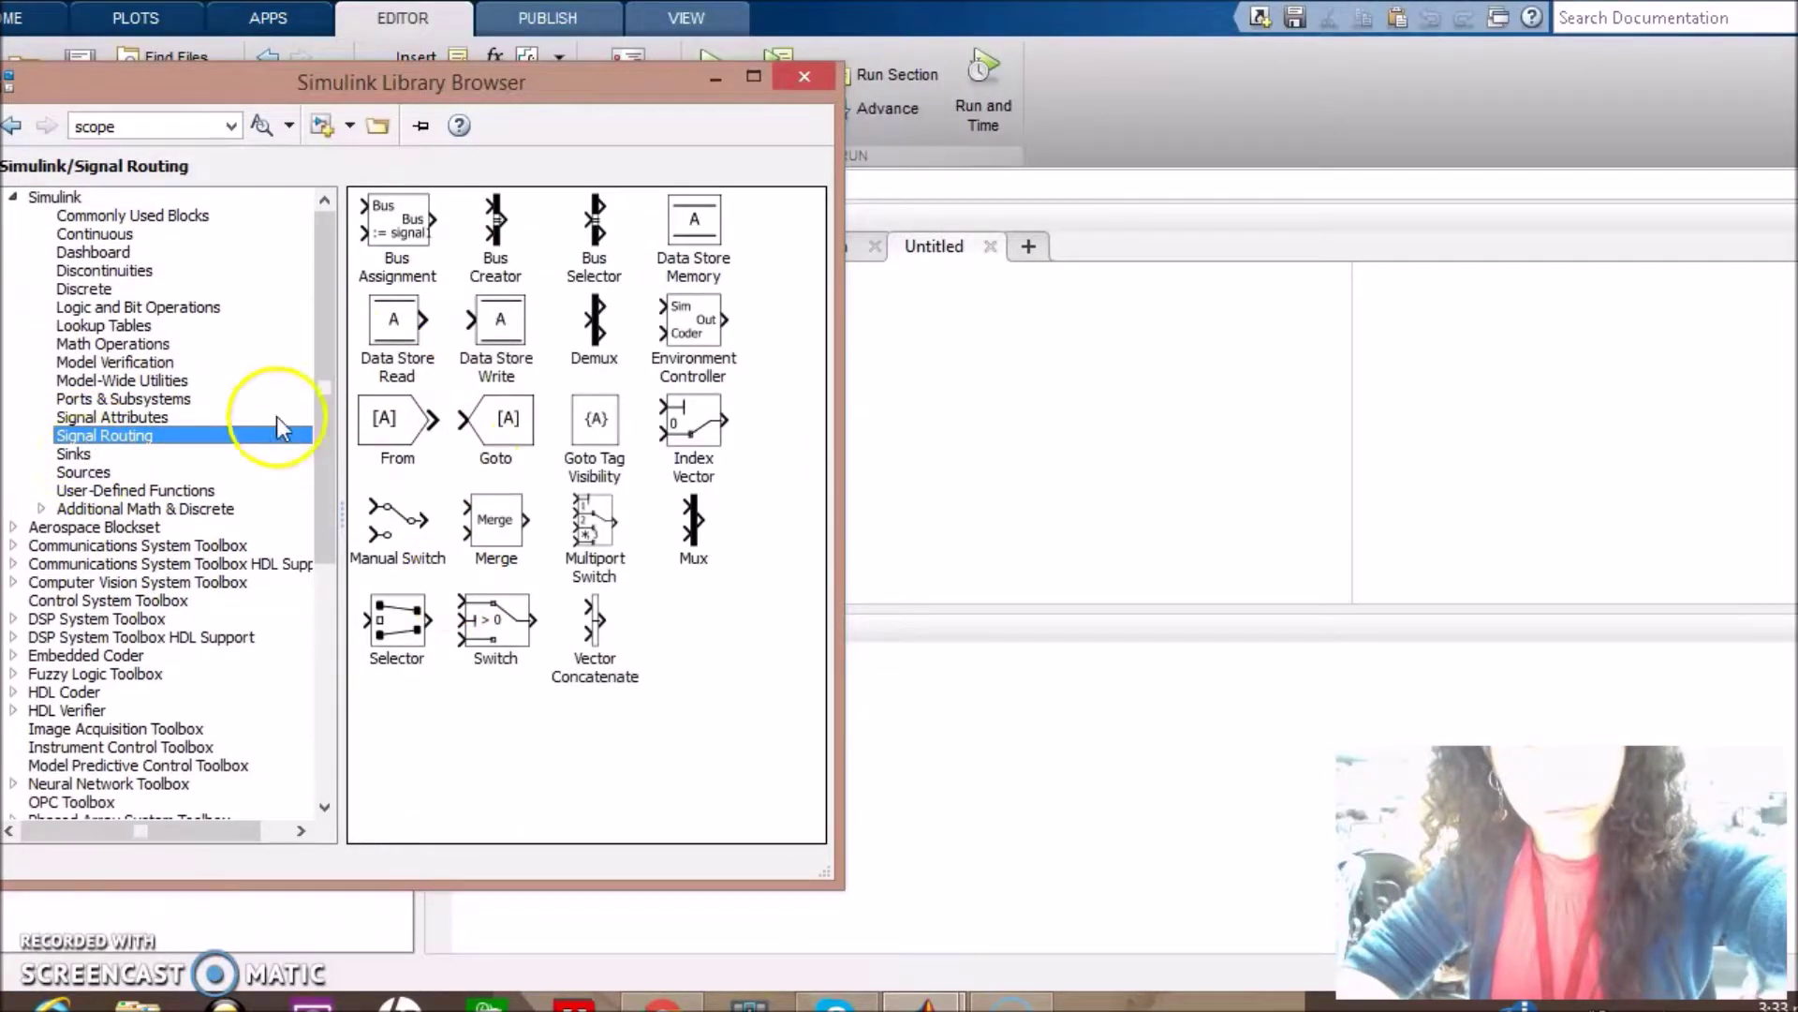
{"action": "double_click", "coordinate": [159, 132]}
{"action": "key", "text": "BackSpace"}
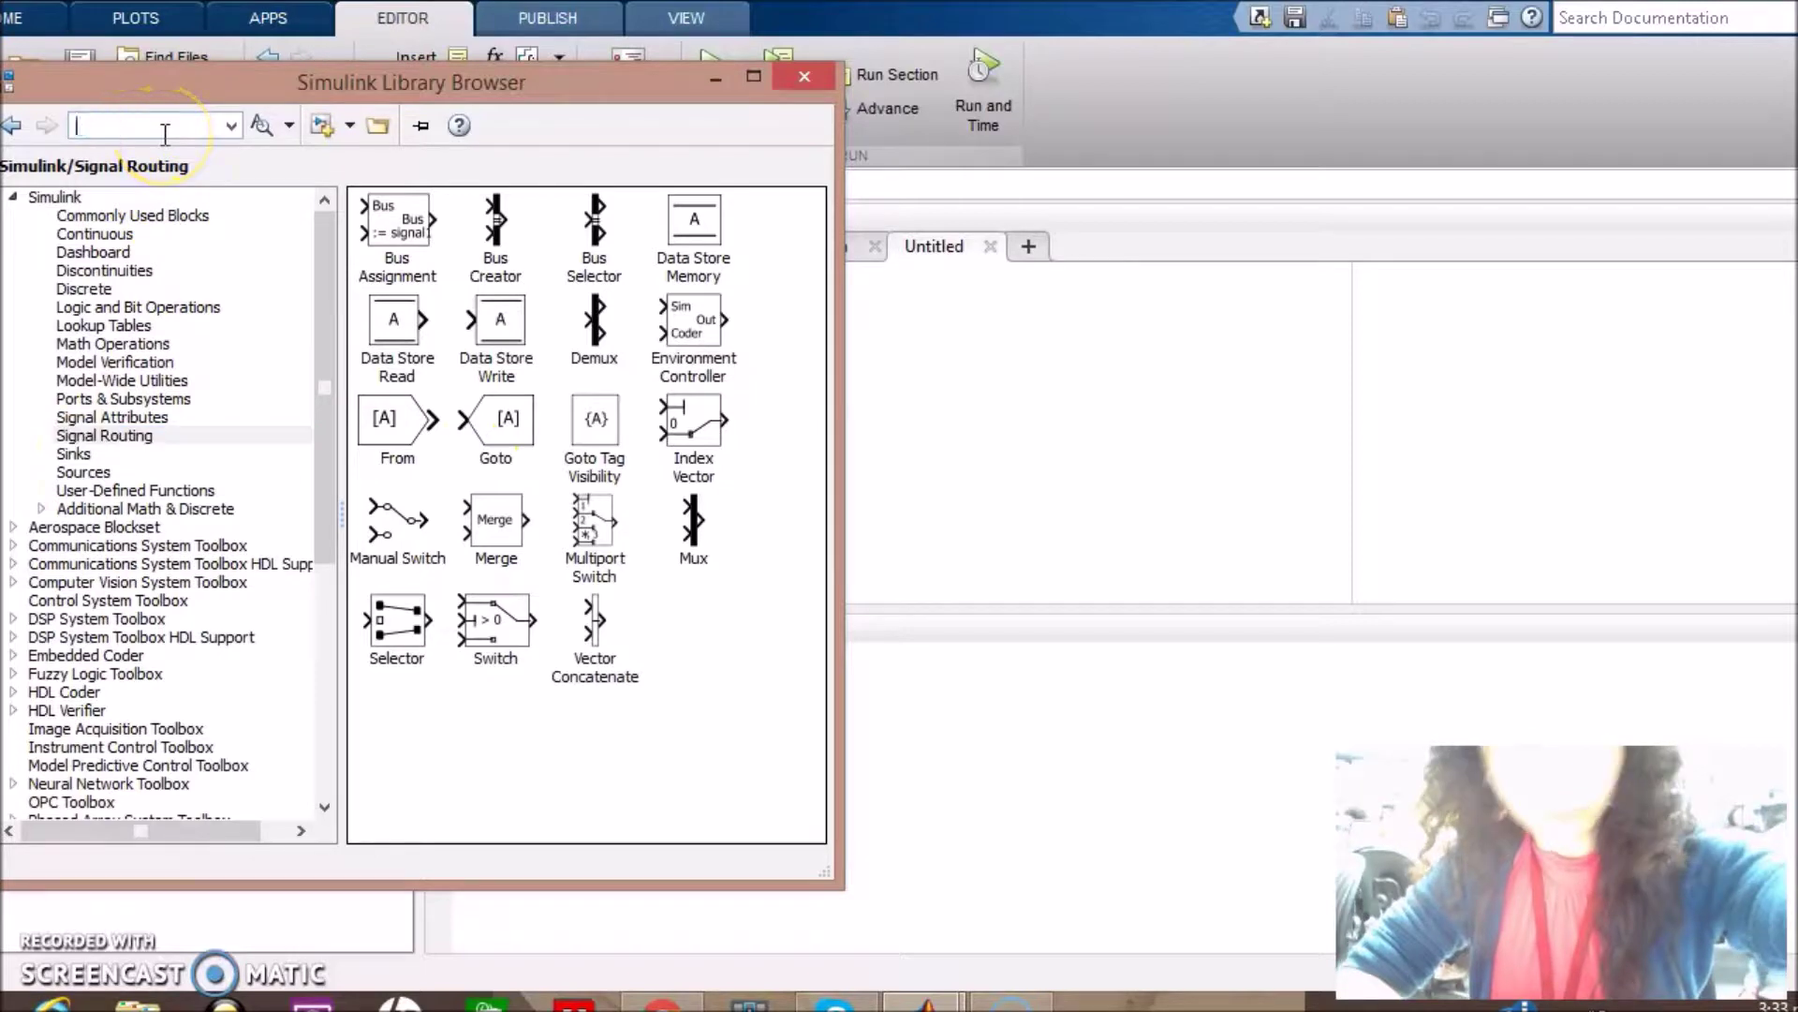
{"action": "type", "text": "sig"}
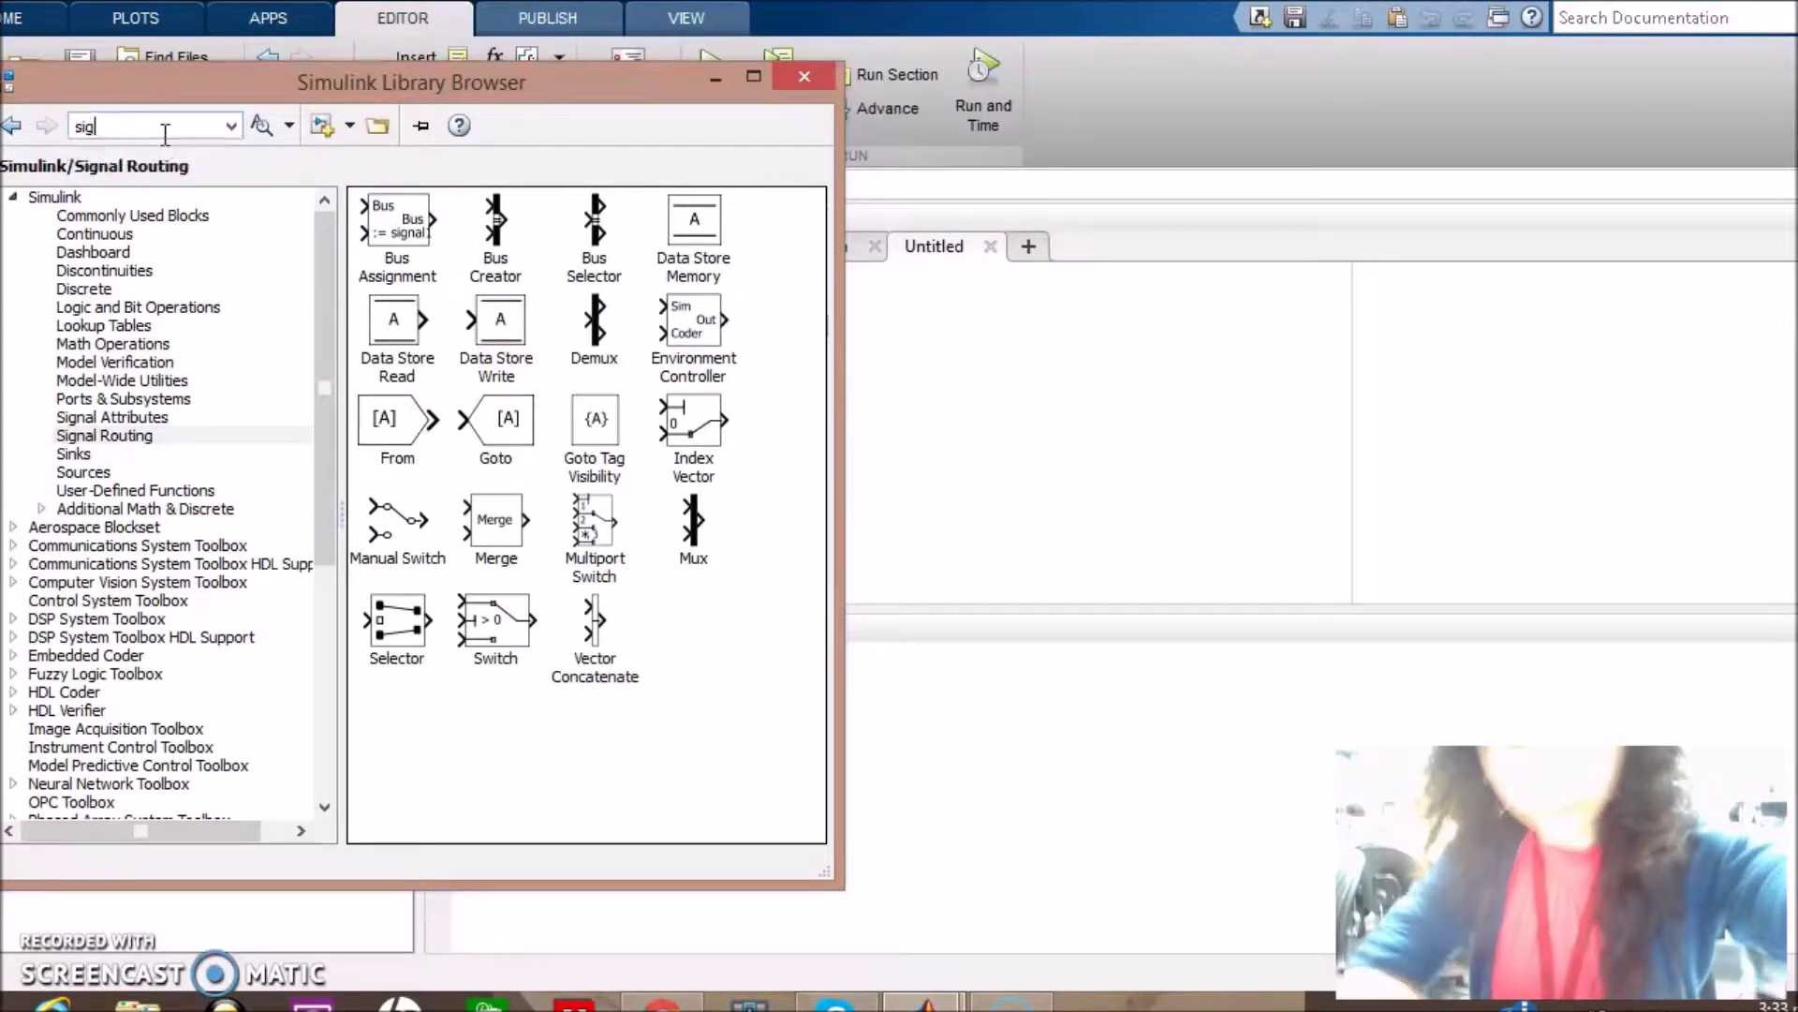
{"action": "type", "text": "al"}
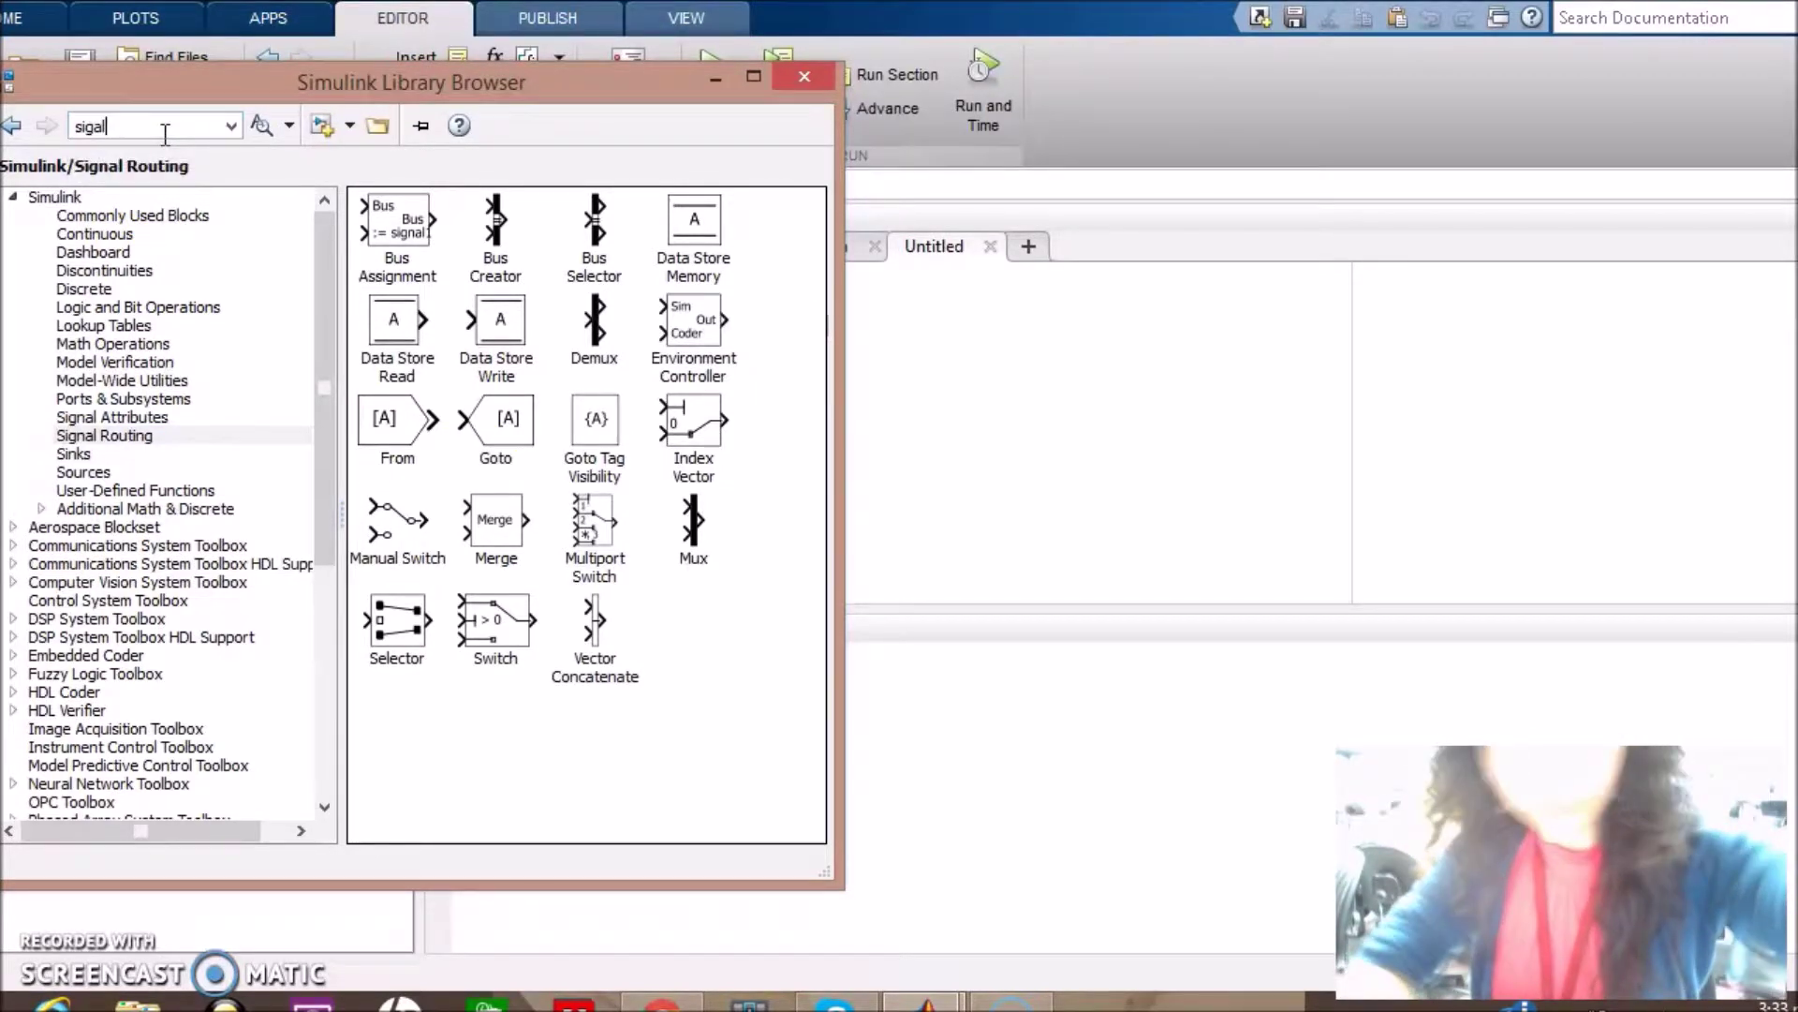
{"action": "key", "text": "BackSpace"}
{"action": "key", "text": "BackSpace"}
{"action": "type", "text": "n"}
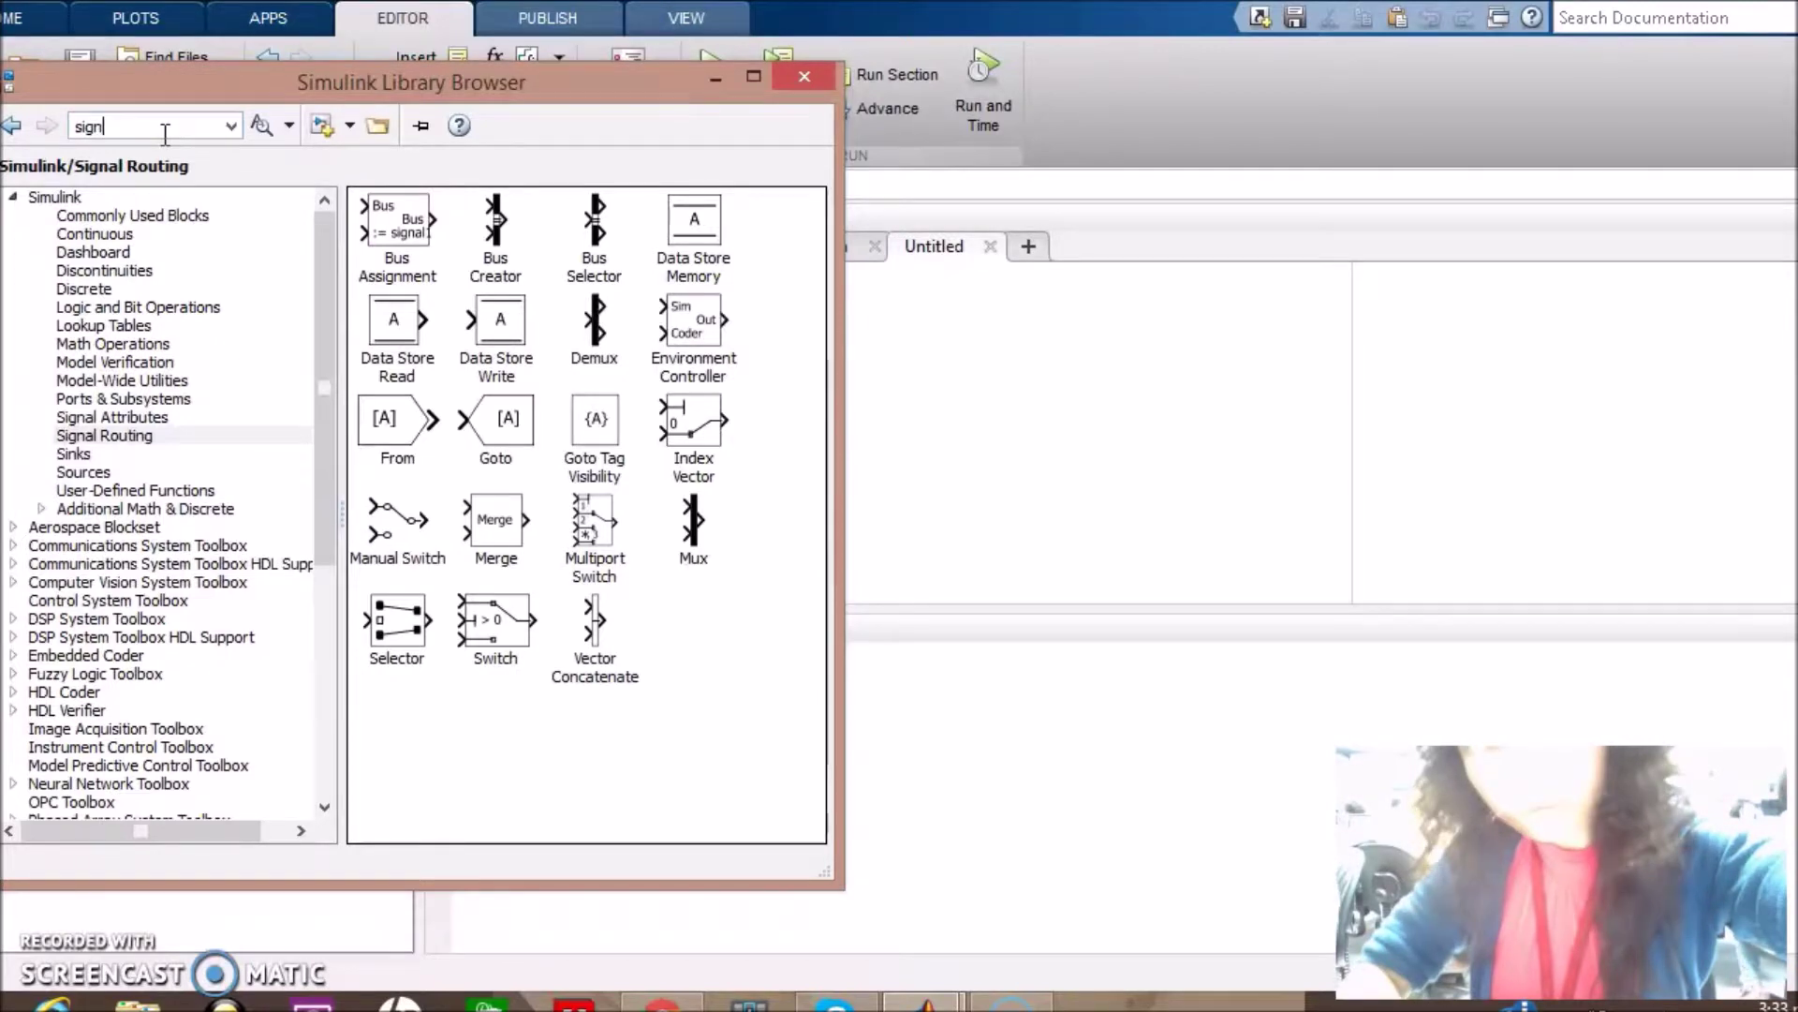
{"action": "type", "text": "al"}
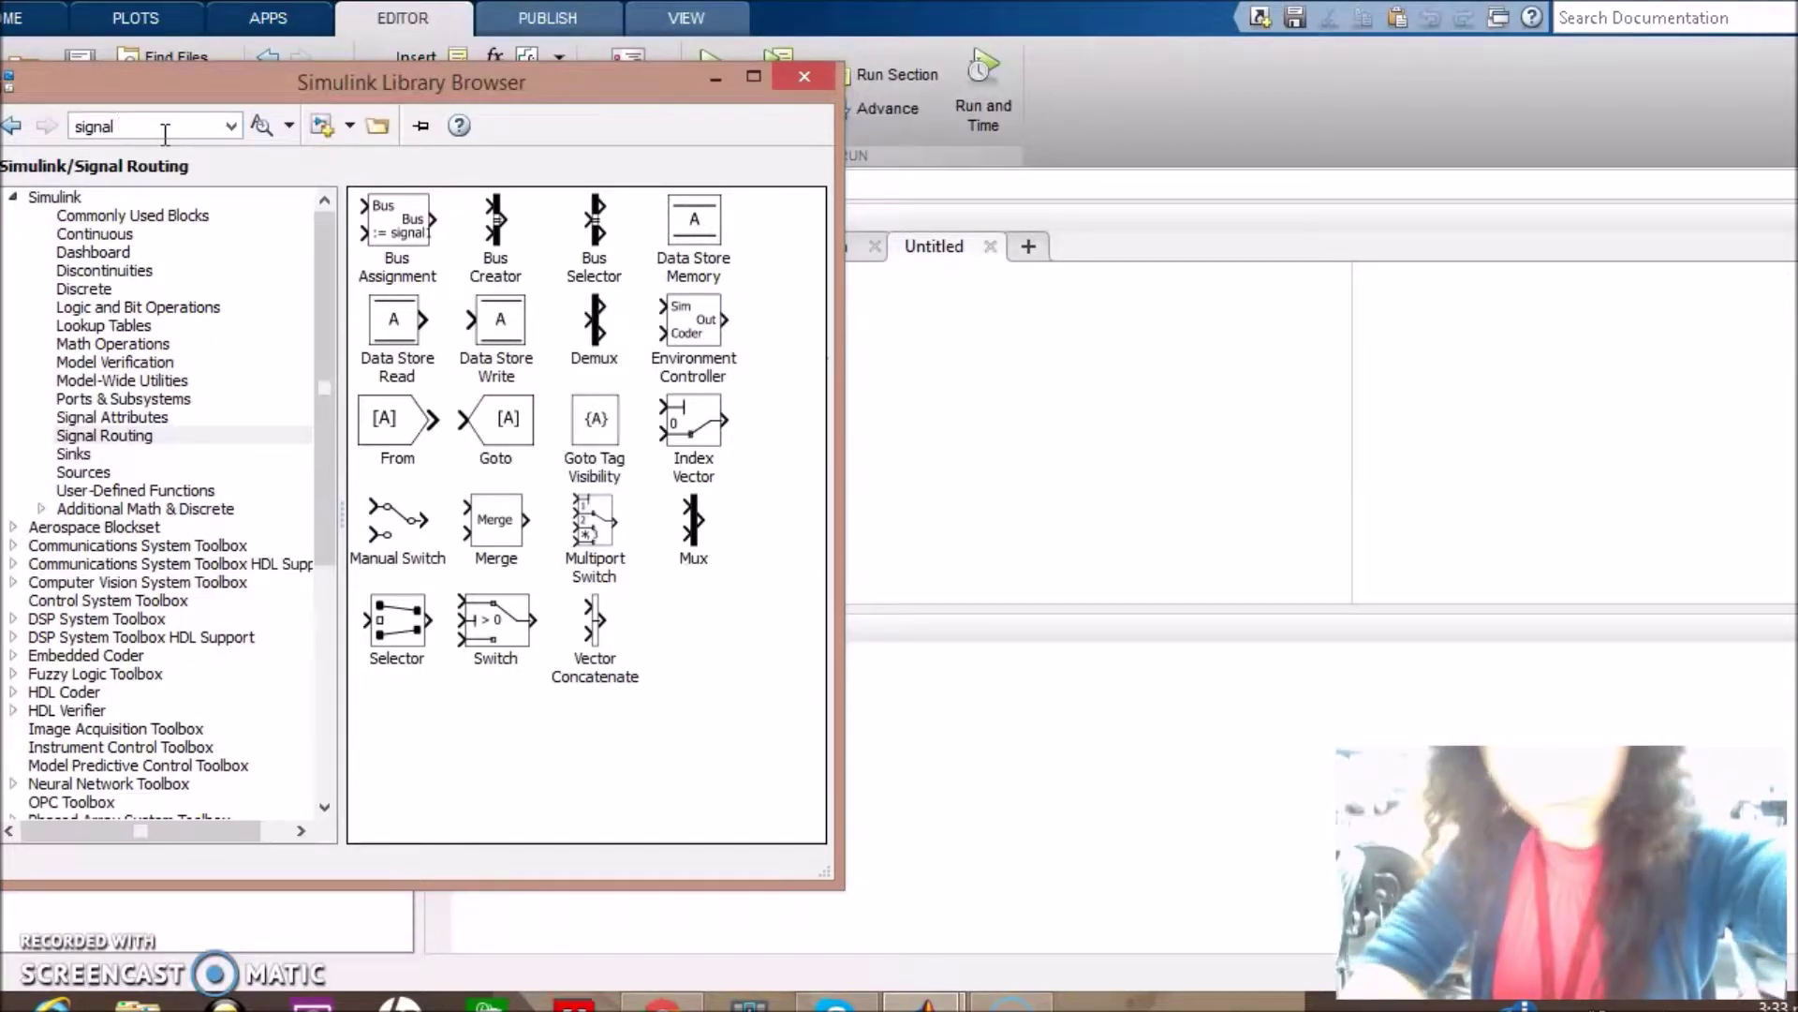
{"action": "key", "text": "Return"}
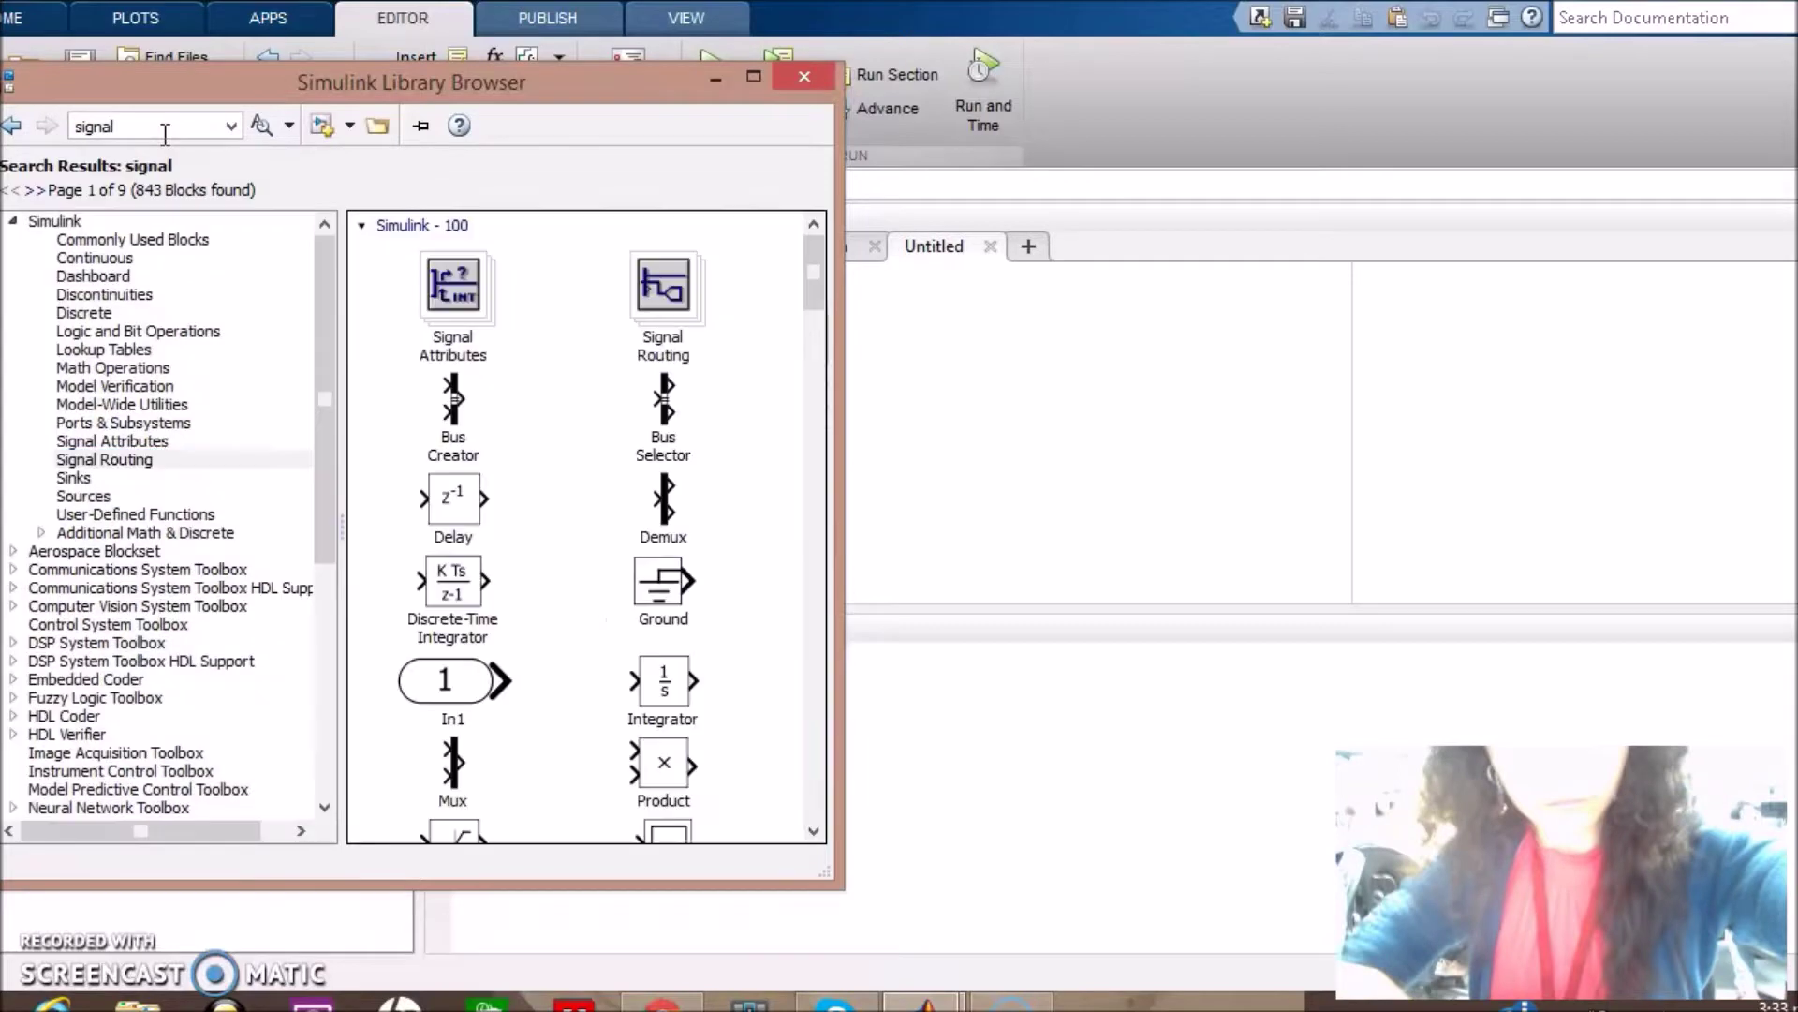
{"action": "left_click_drag", "start_coordinate": [813, 278], "coordinate": [831, 429]}
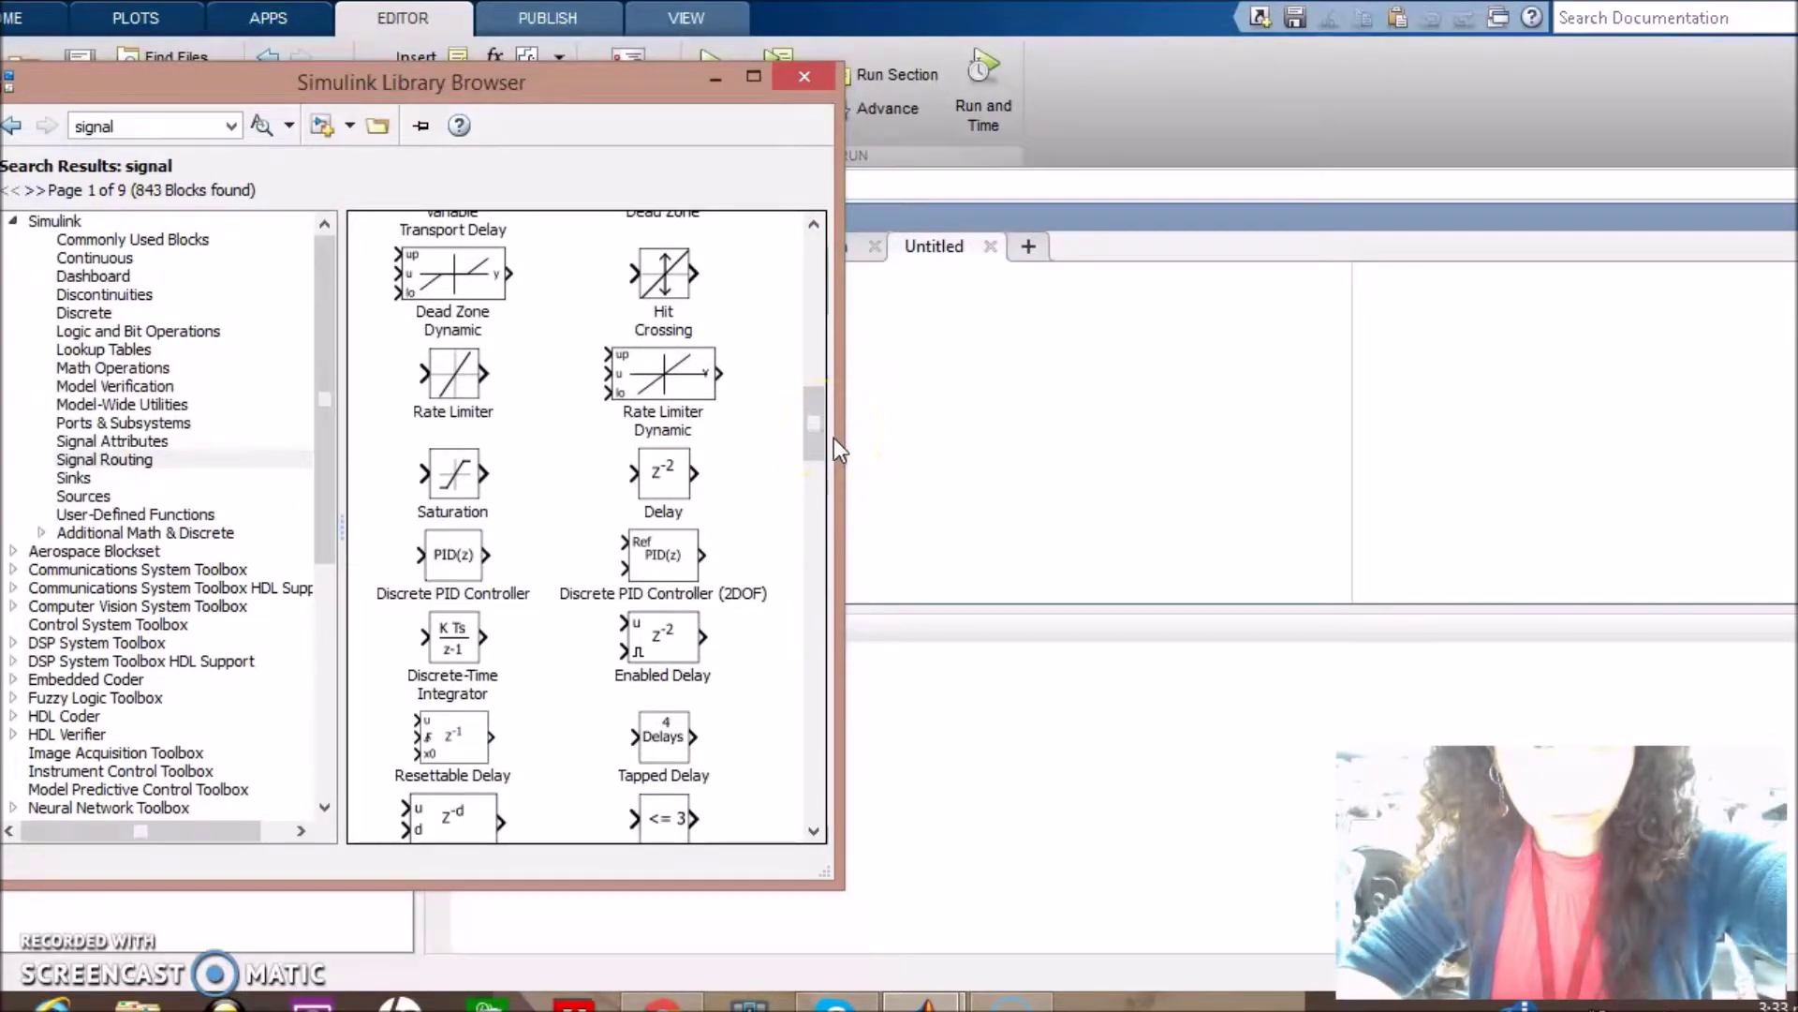
{"action": "left_click_drag", "start_coordinate": [813, 429], "coordinate": [802, 286]}
Search the block library for "sine wave" in place of the previous search term.
{"action": "double_click", "coordinate": [160, 125]}
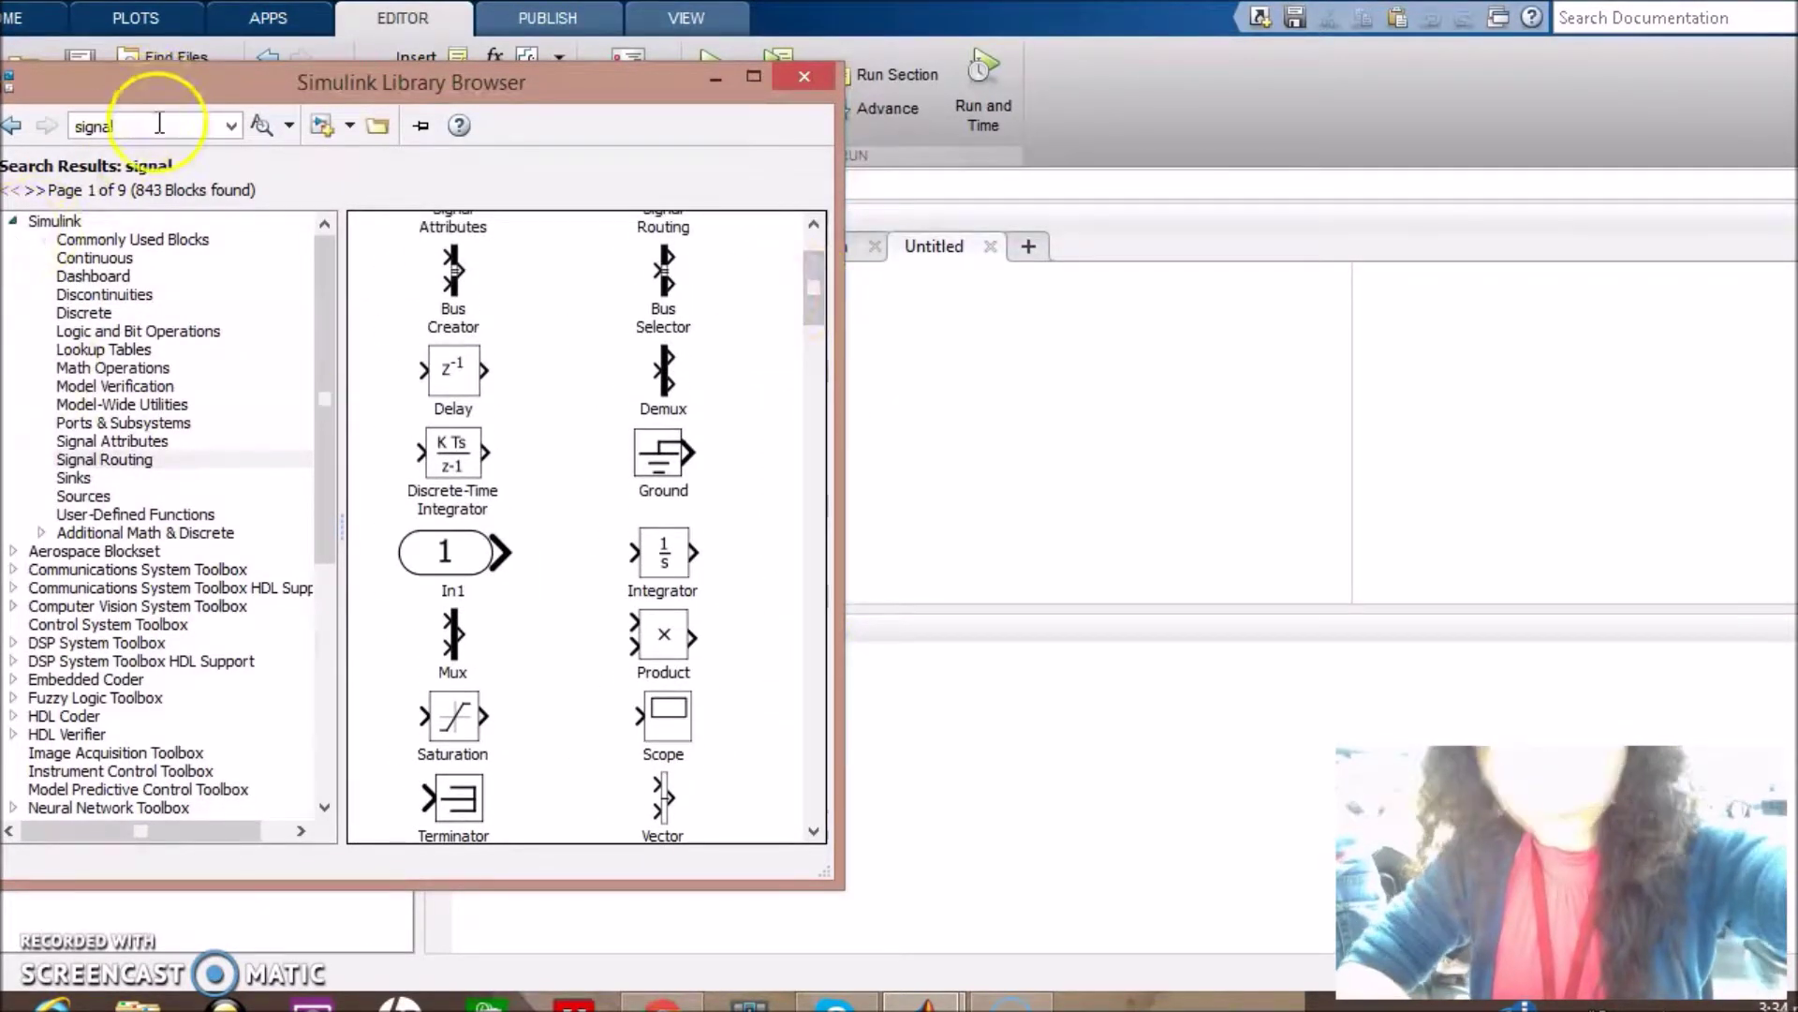
{"action": "left_click", "coordinate": [159, 124]}
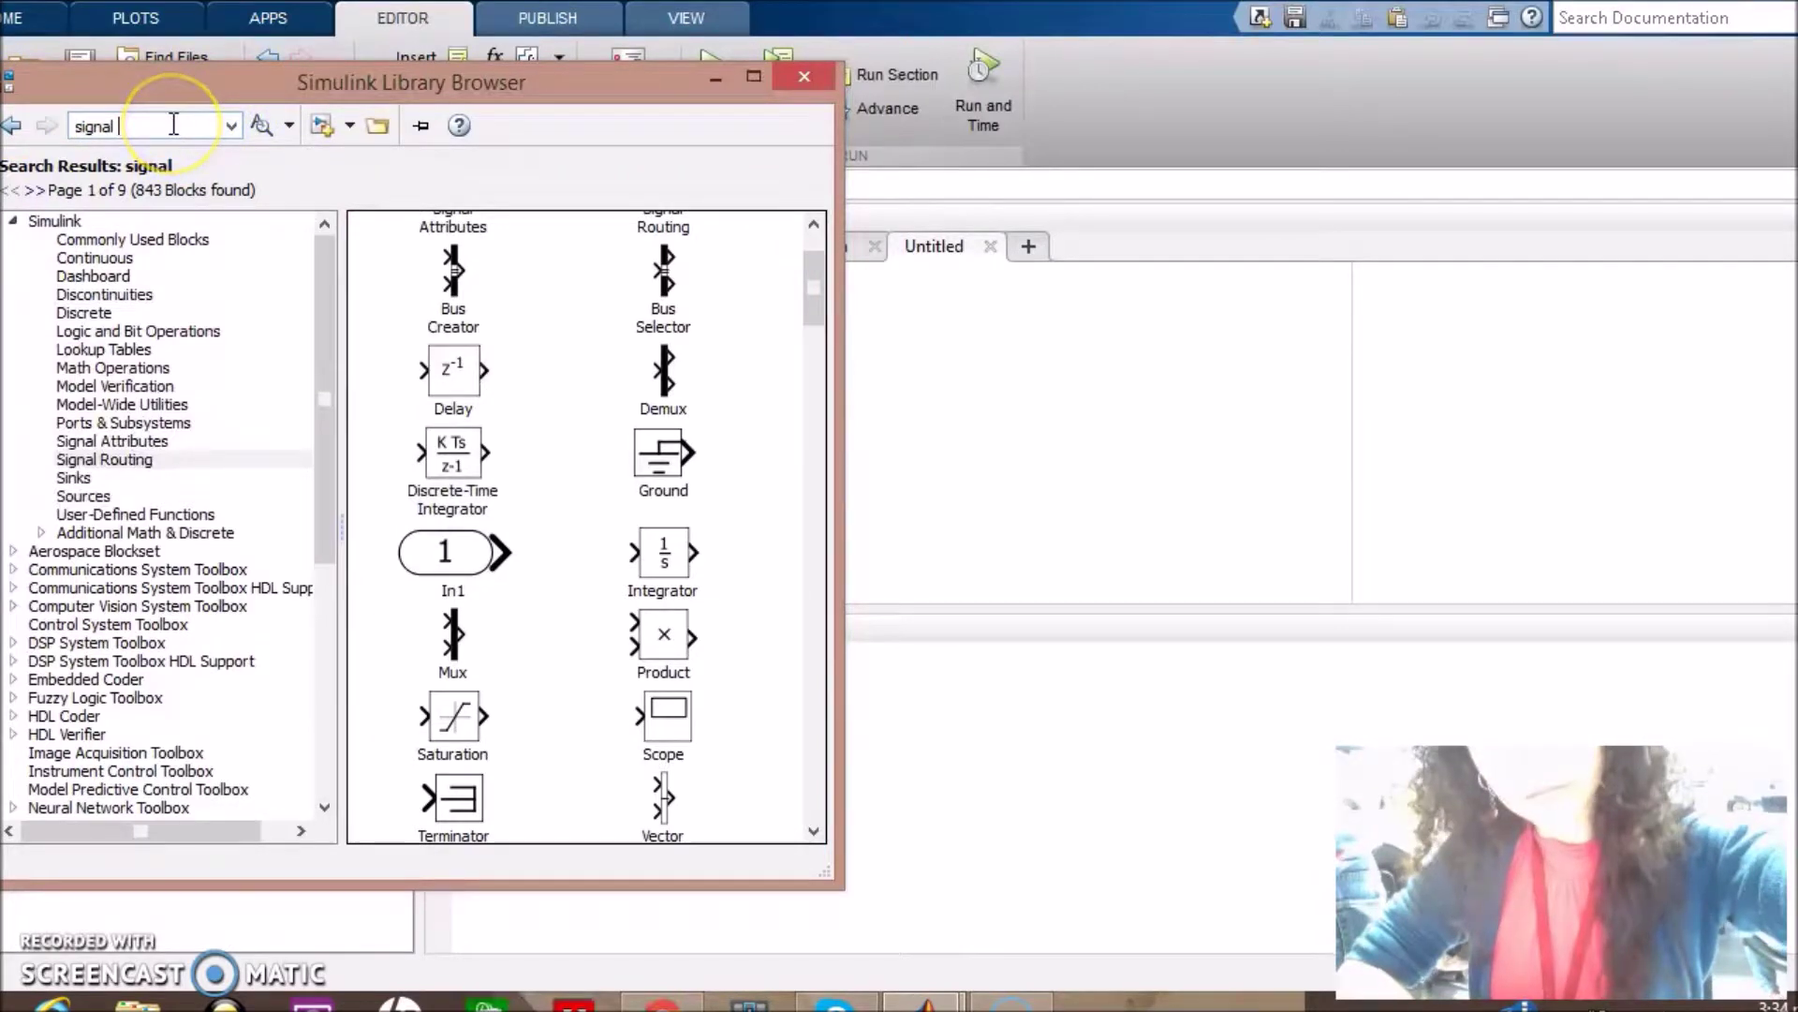
{"action": "key", "text": "BackSpace"}
{"action": "key", "text": "BackSpace"}
{"action": "key", "text": "BackSpace"}
{"action": "key", "text": "BackSpace"}
{"action": "key", "text": "BackSpace"}
{"action": "key", "text": "BackSpace"}
{"action": "key", "text": "BackSpace"}
{"action": "type", "text": "s"}
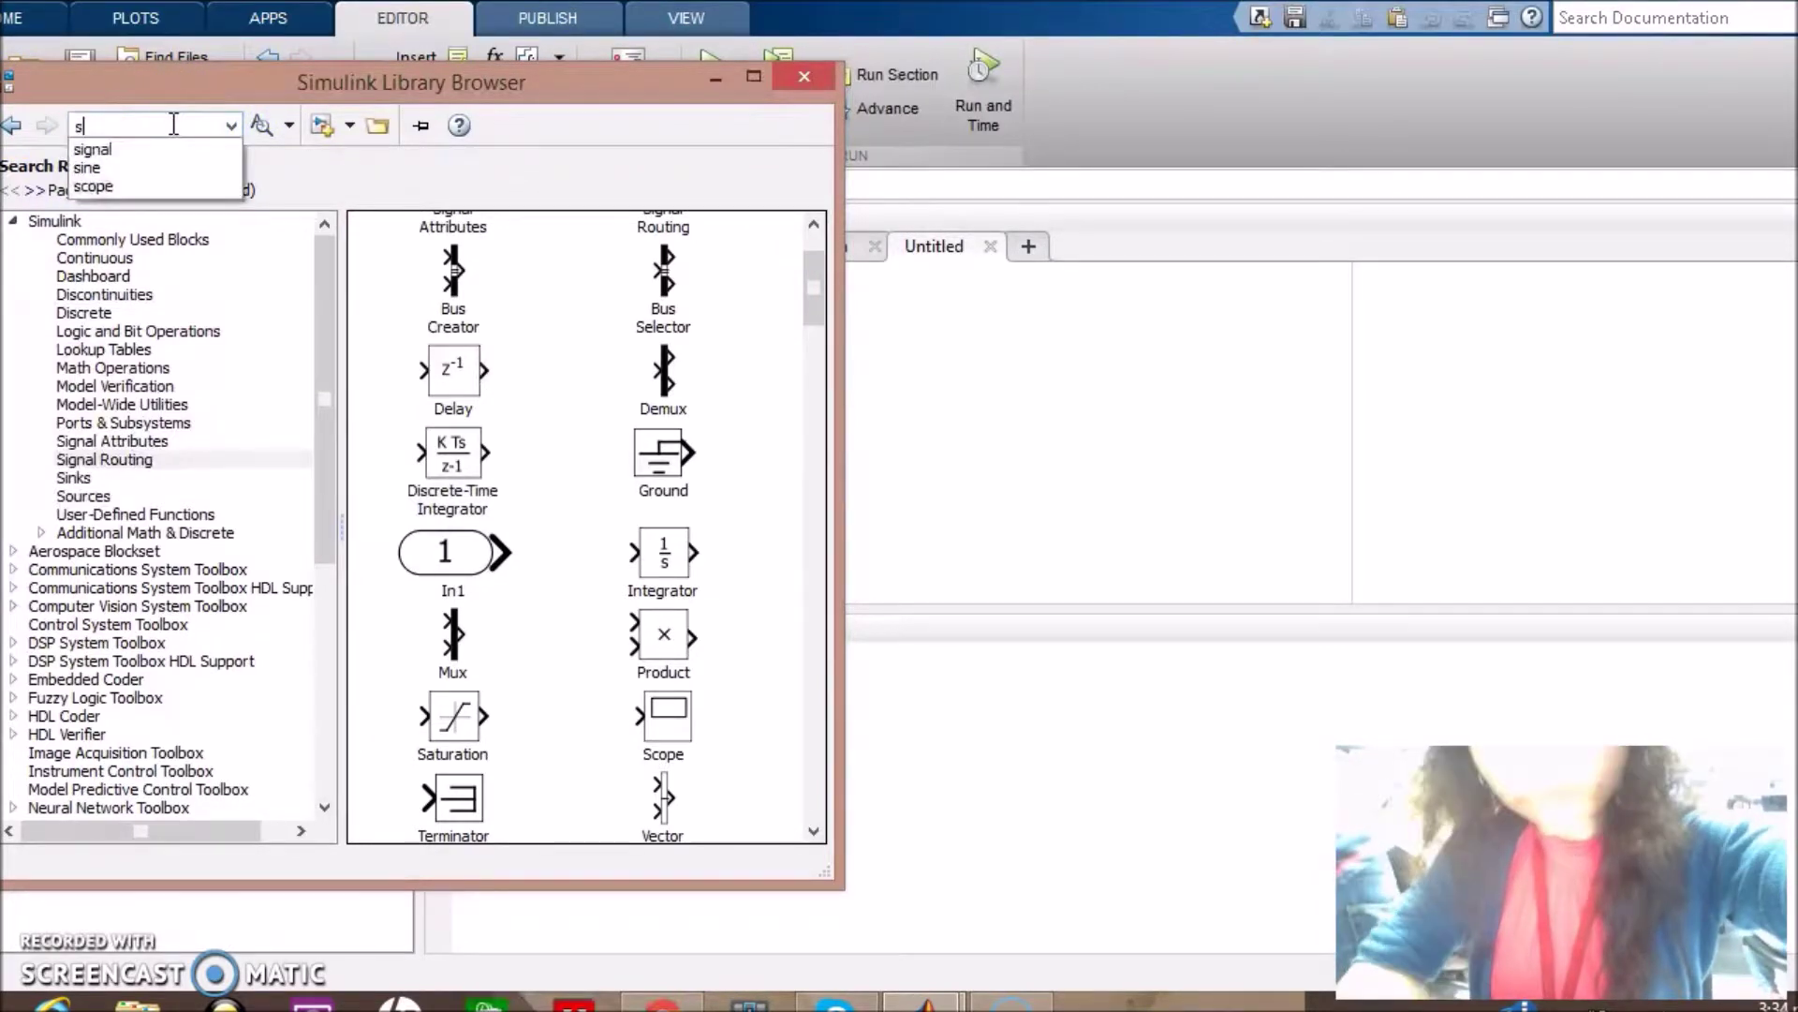
{"action": "type", "text": "ine ave"}
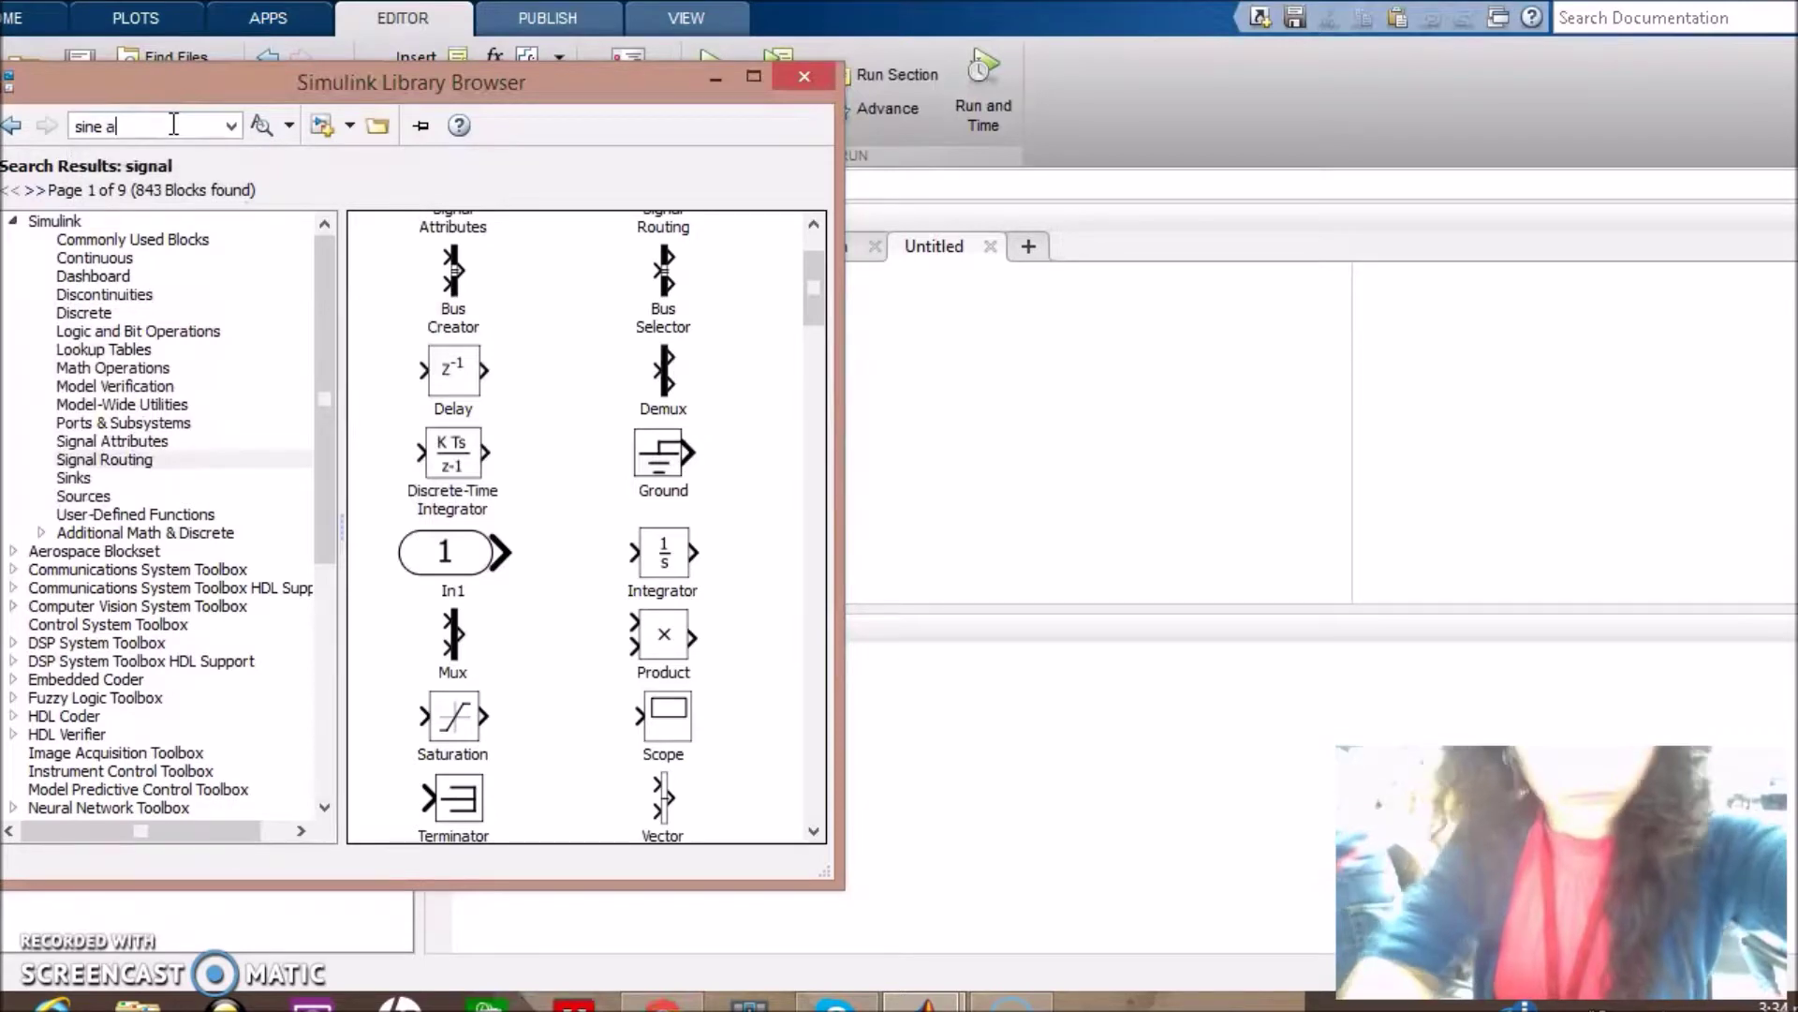
{"action": "key", "text": "BackSpace"}
{"action": "key", "text": "BackSpace"}
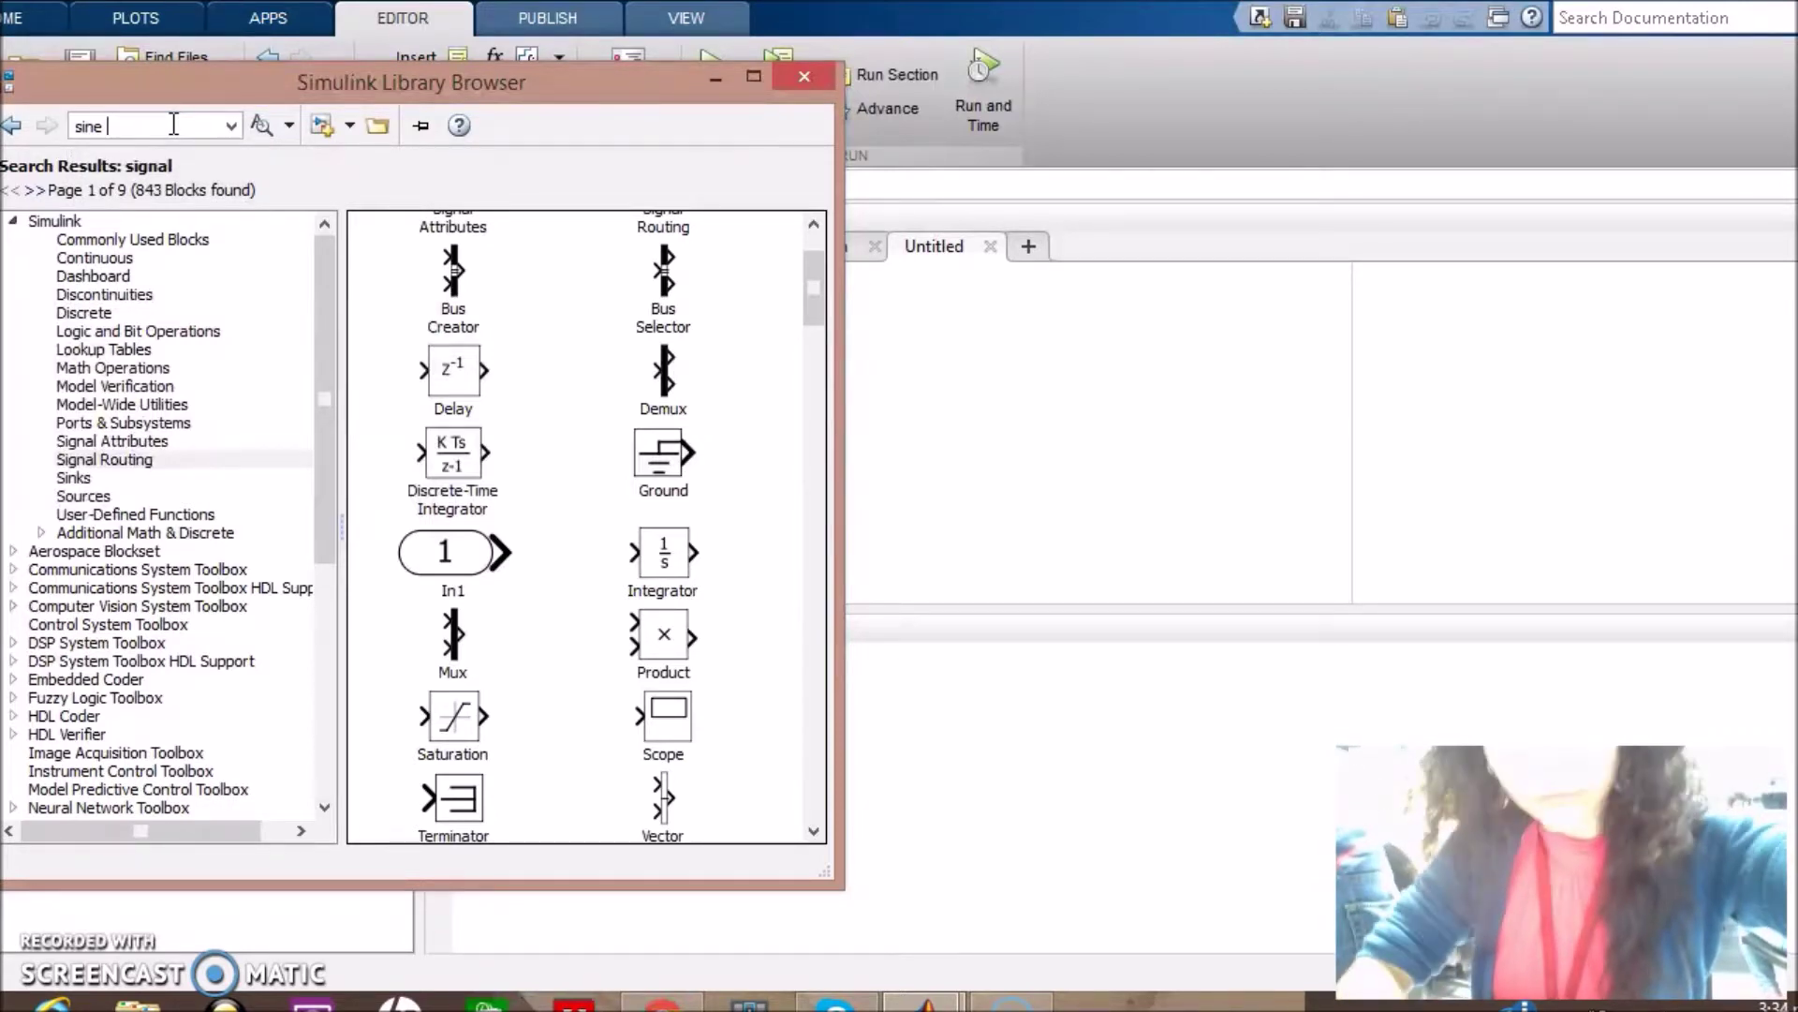
{"action": "type", "text": "wave"}
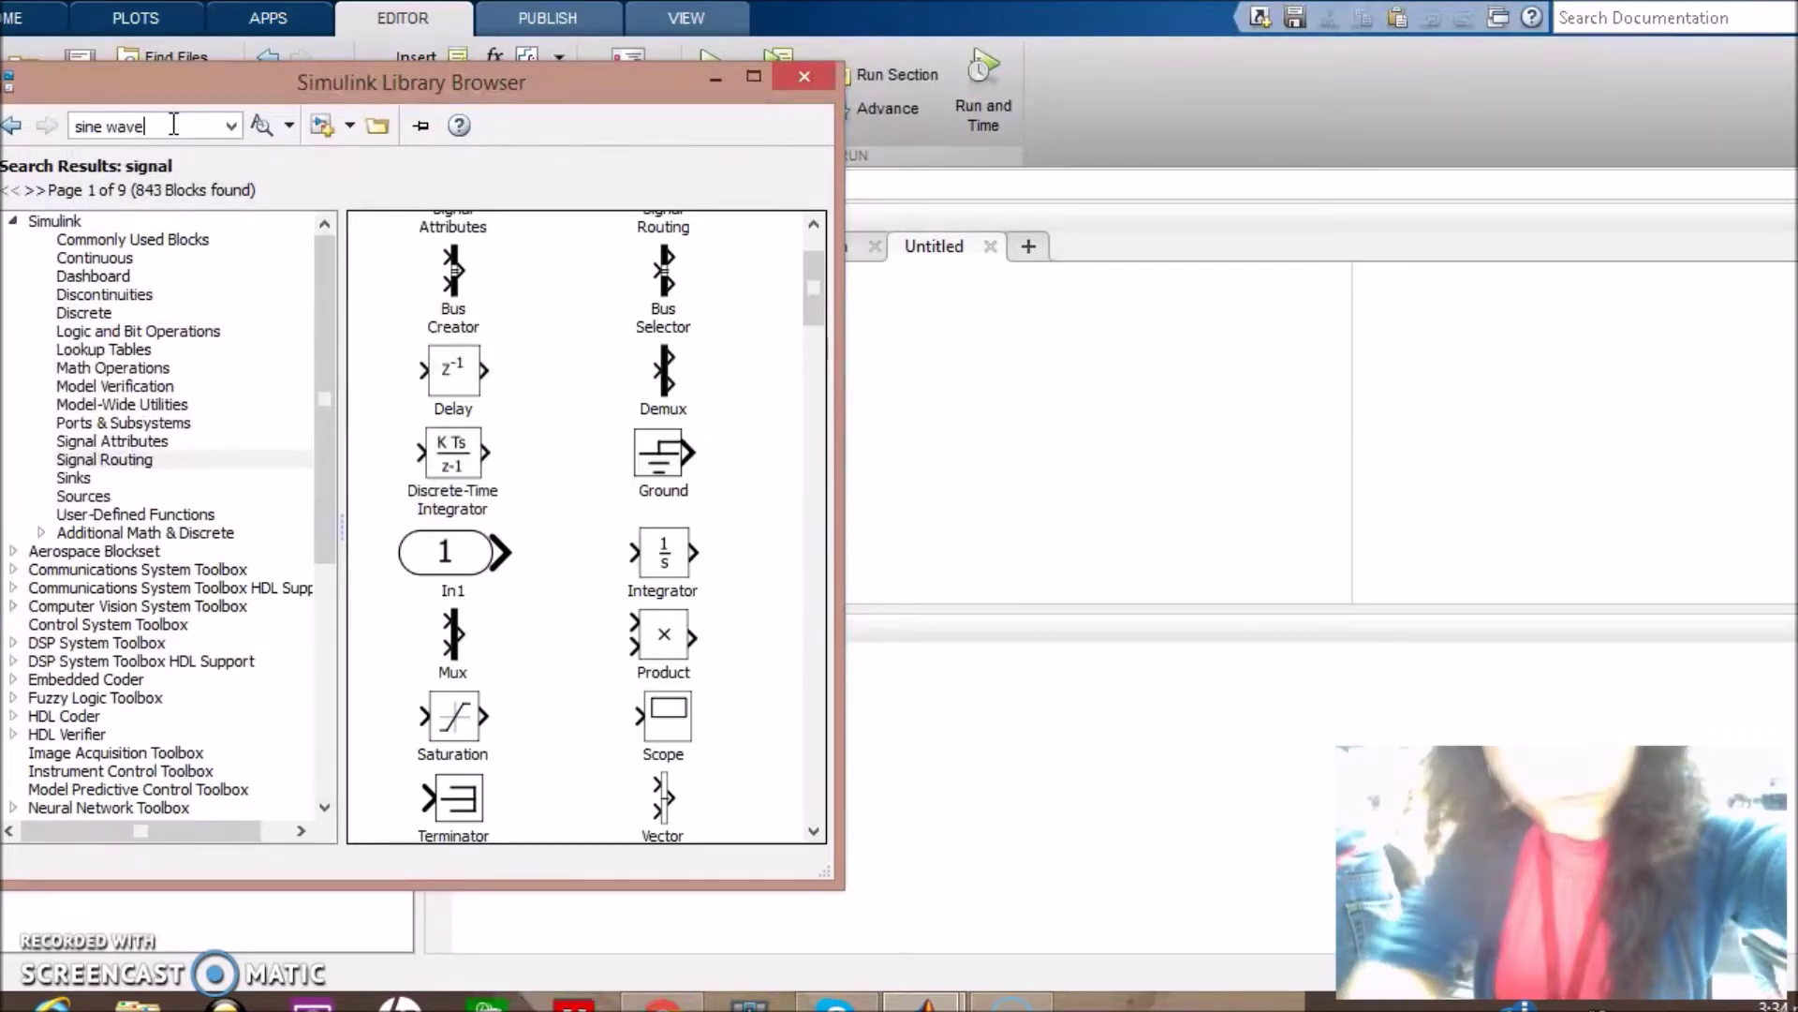
{"action": "key", "text": "Return"}
Create a new blank Simulink model and place its window beside the library browser.
{"action": "left_click", "coordinate": [391, 274]}
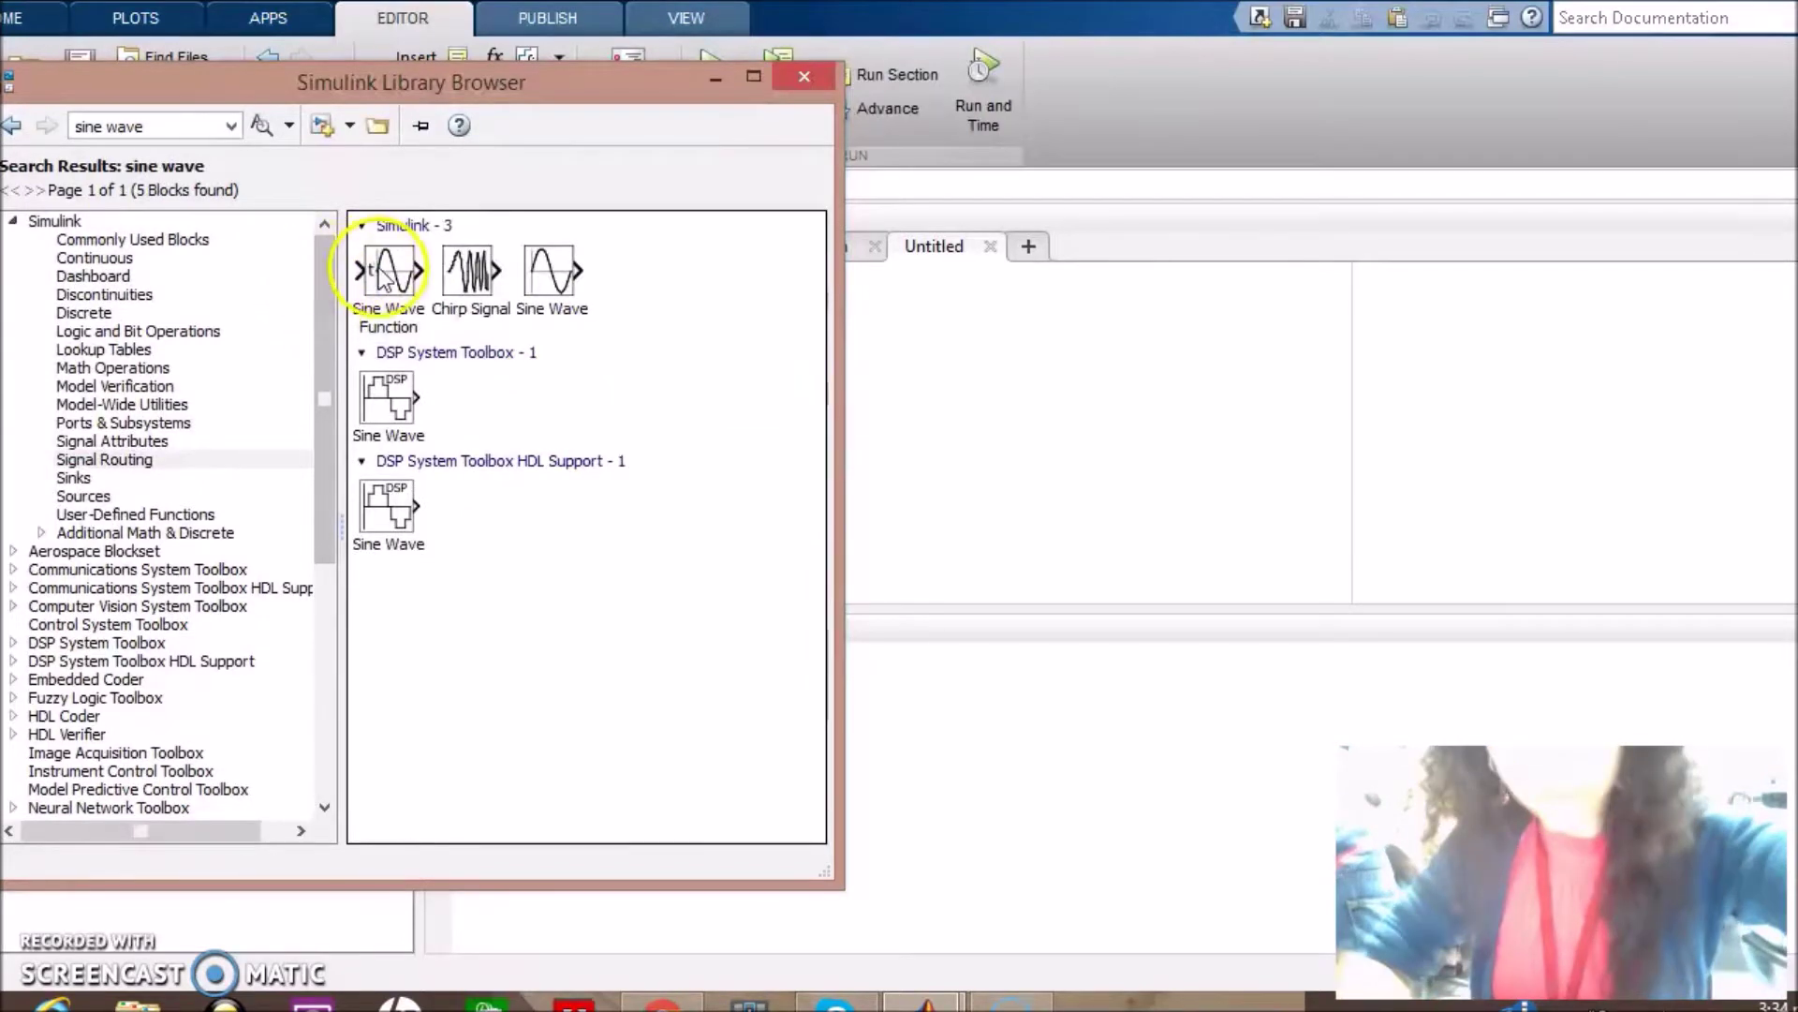
{"action": "left_click", "coordinate": [319, 127]}
{"action": "left_click_drag", "start_coordinate": [697, 80], "coordinate": [1340, 105]}
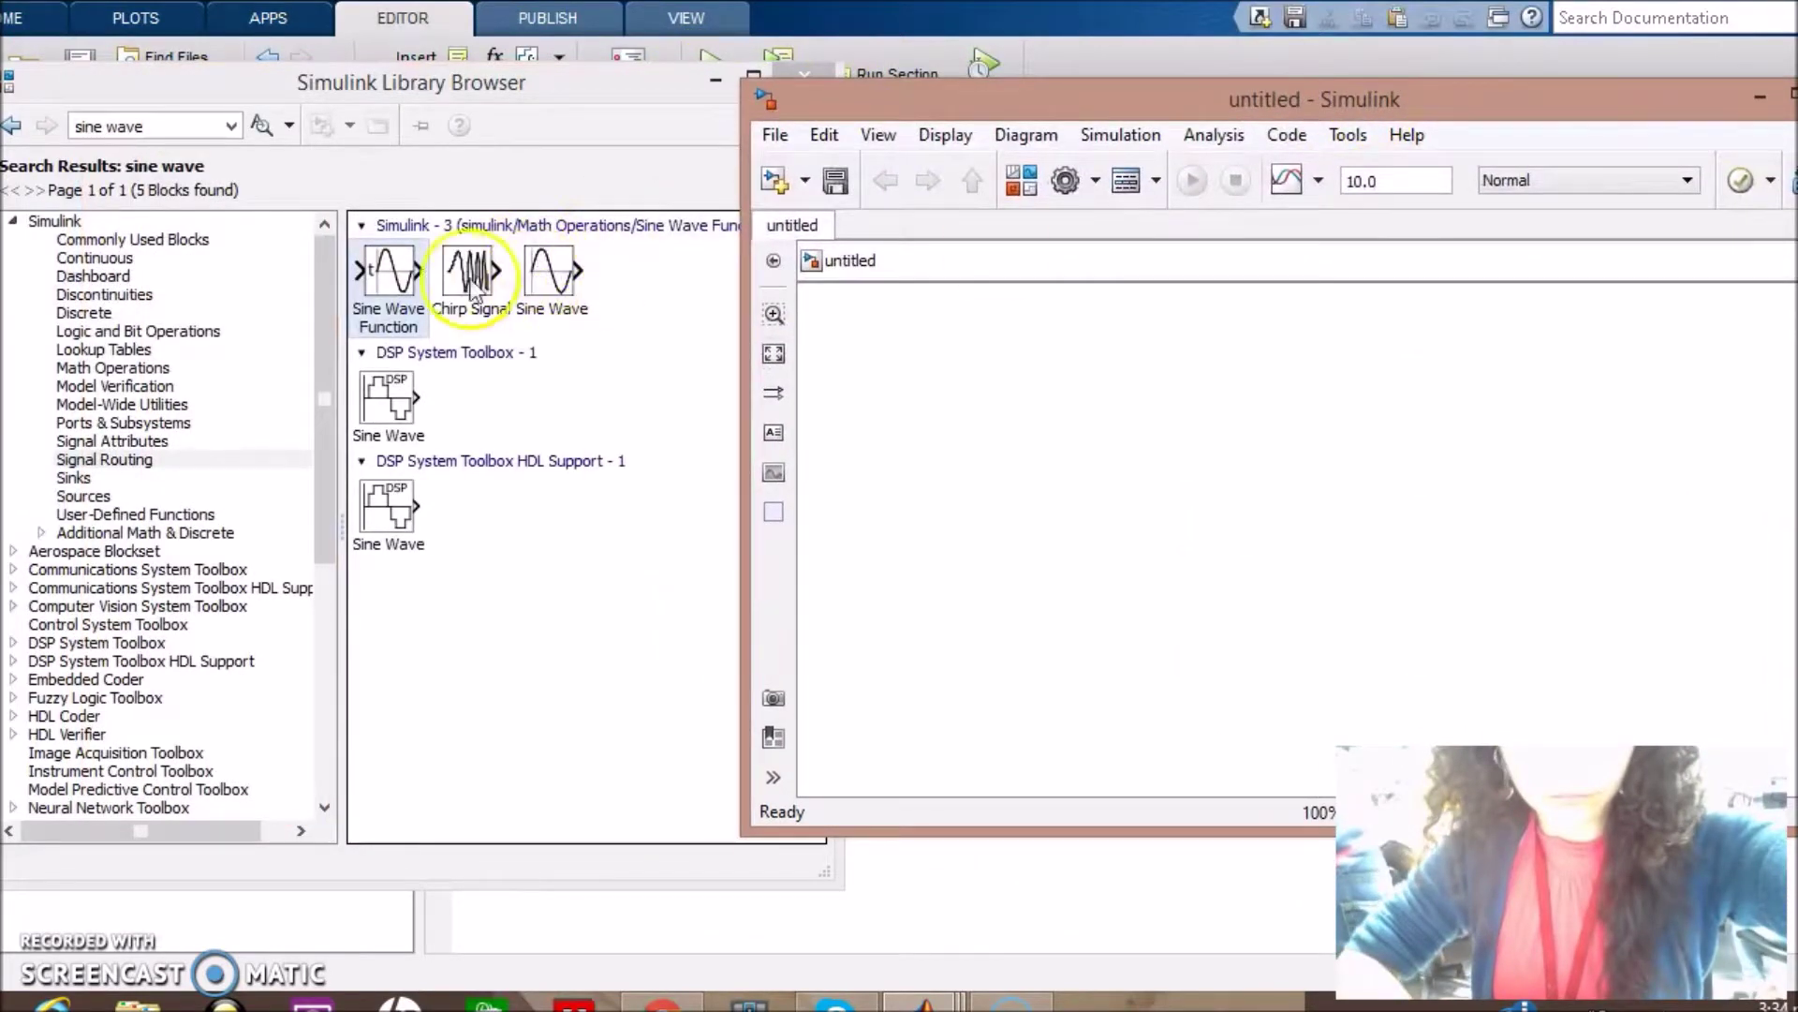
Add two Simulink Sources Sine Wave blocks to the model, one below the other.
{"action": "left_click", "coordinate": [388, 281]}
{"action": "left_click_drag", "start_coordinate": [536, 293], "coordinate": [1021, 398]}
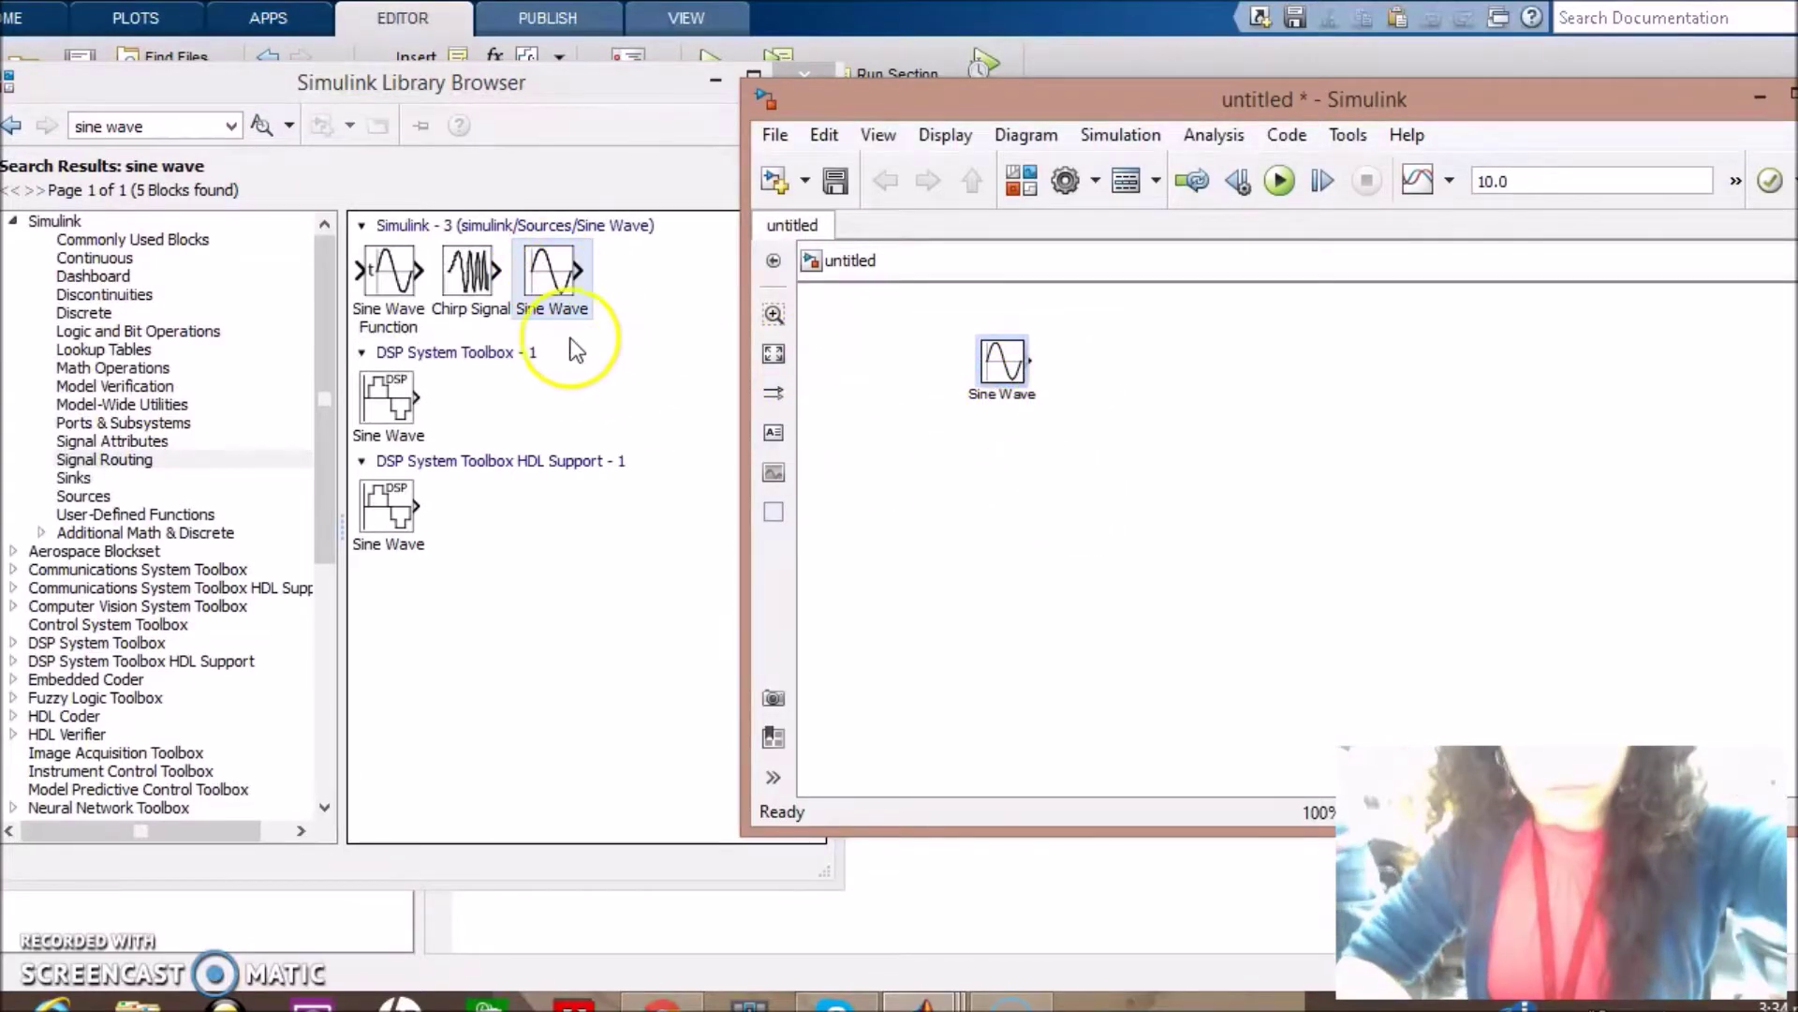
{"action": "left_click_drag", "start_coordinate": [553, 286], "coordinate": [996, 475]}
Search the block library for "gain" and add a Gain block to the right of the upper Sine Wave block.
{"action": "triple_click", "coordinate": [188, 126]}
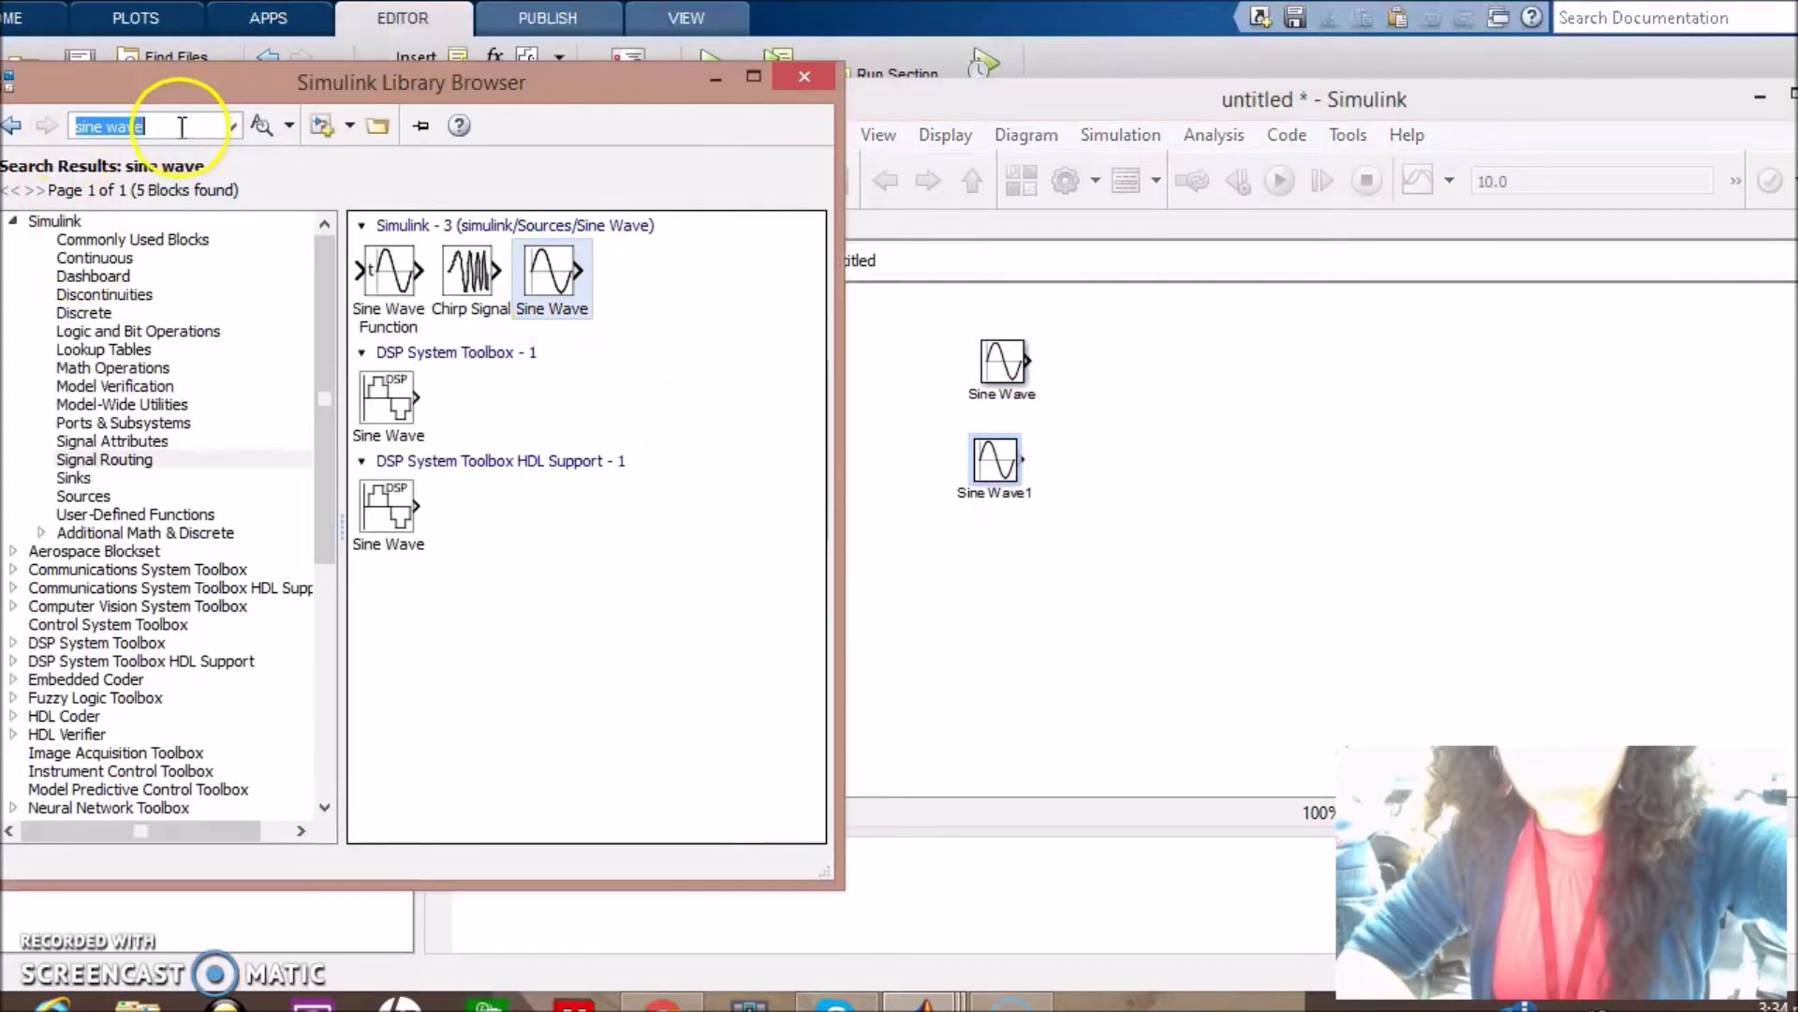
{"action": "type", "text": "gai"}
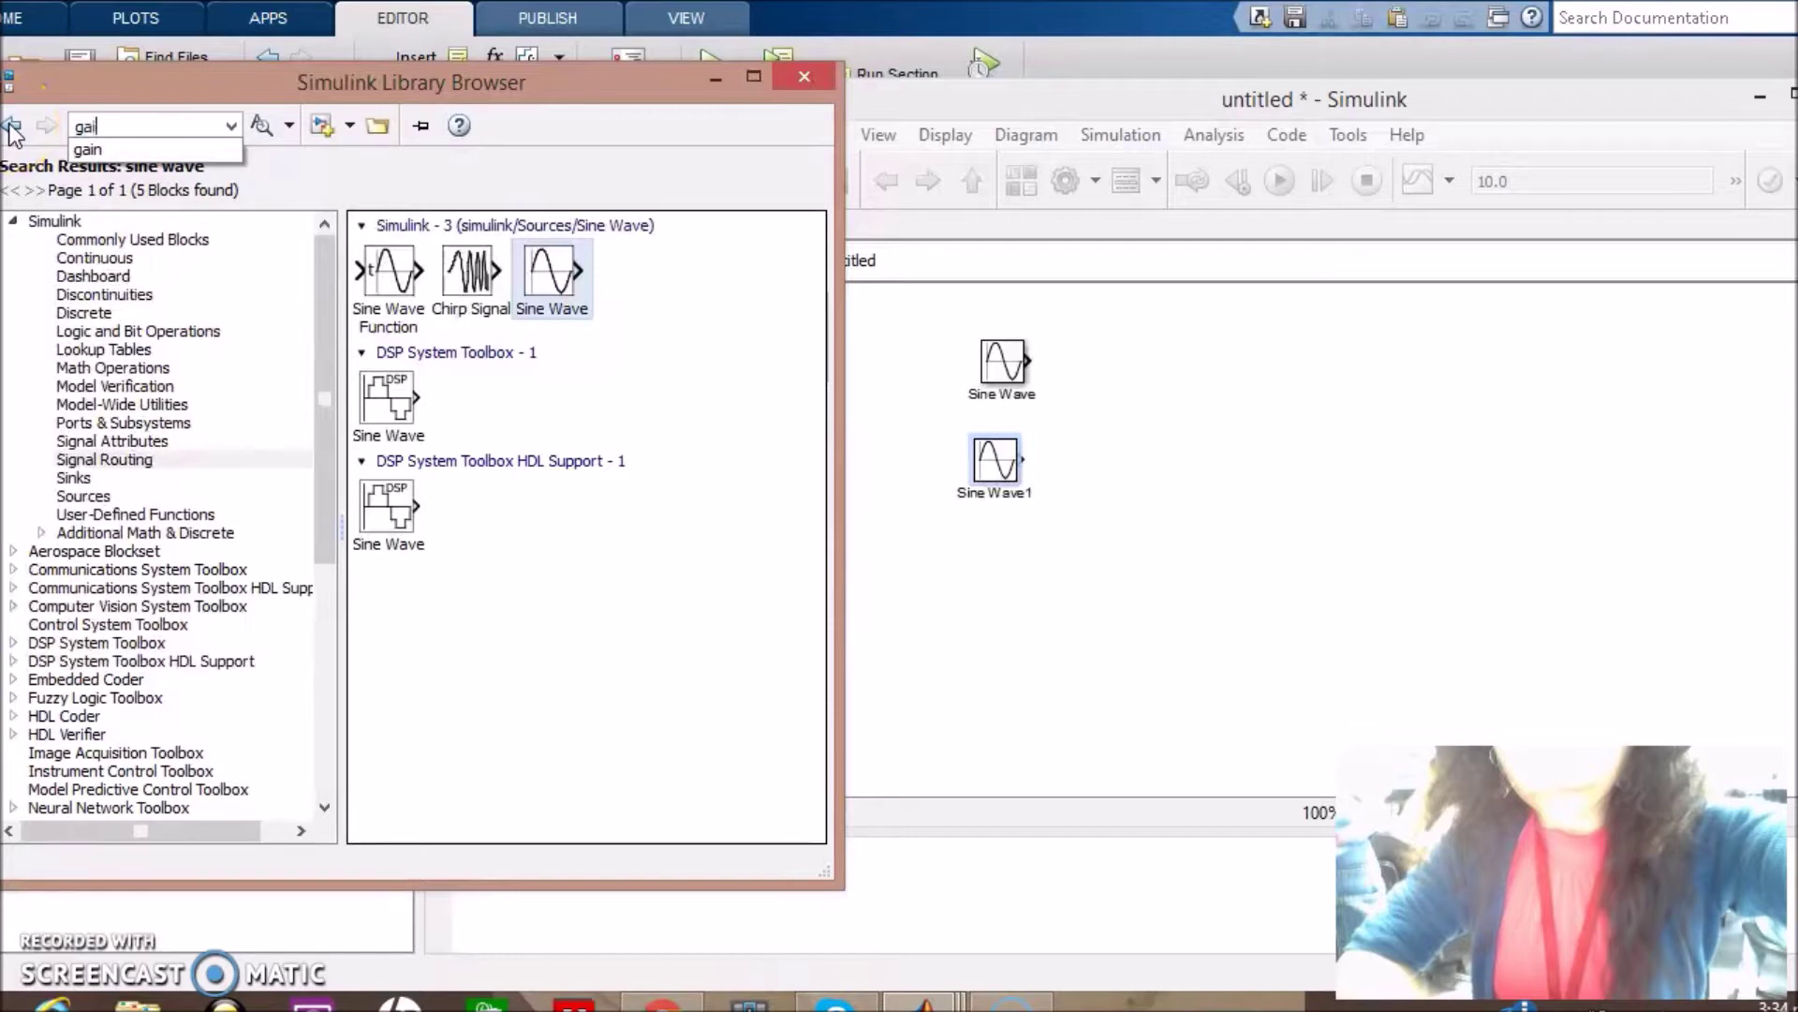
{"action": "type", "text": "n"}
{"action": "key", "text": "Return"}
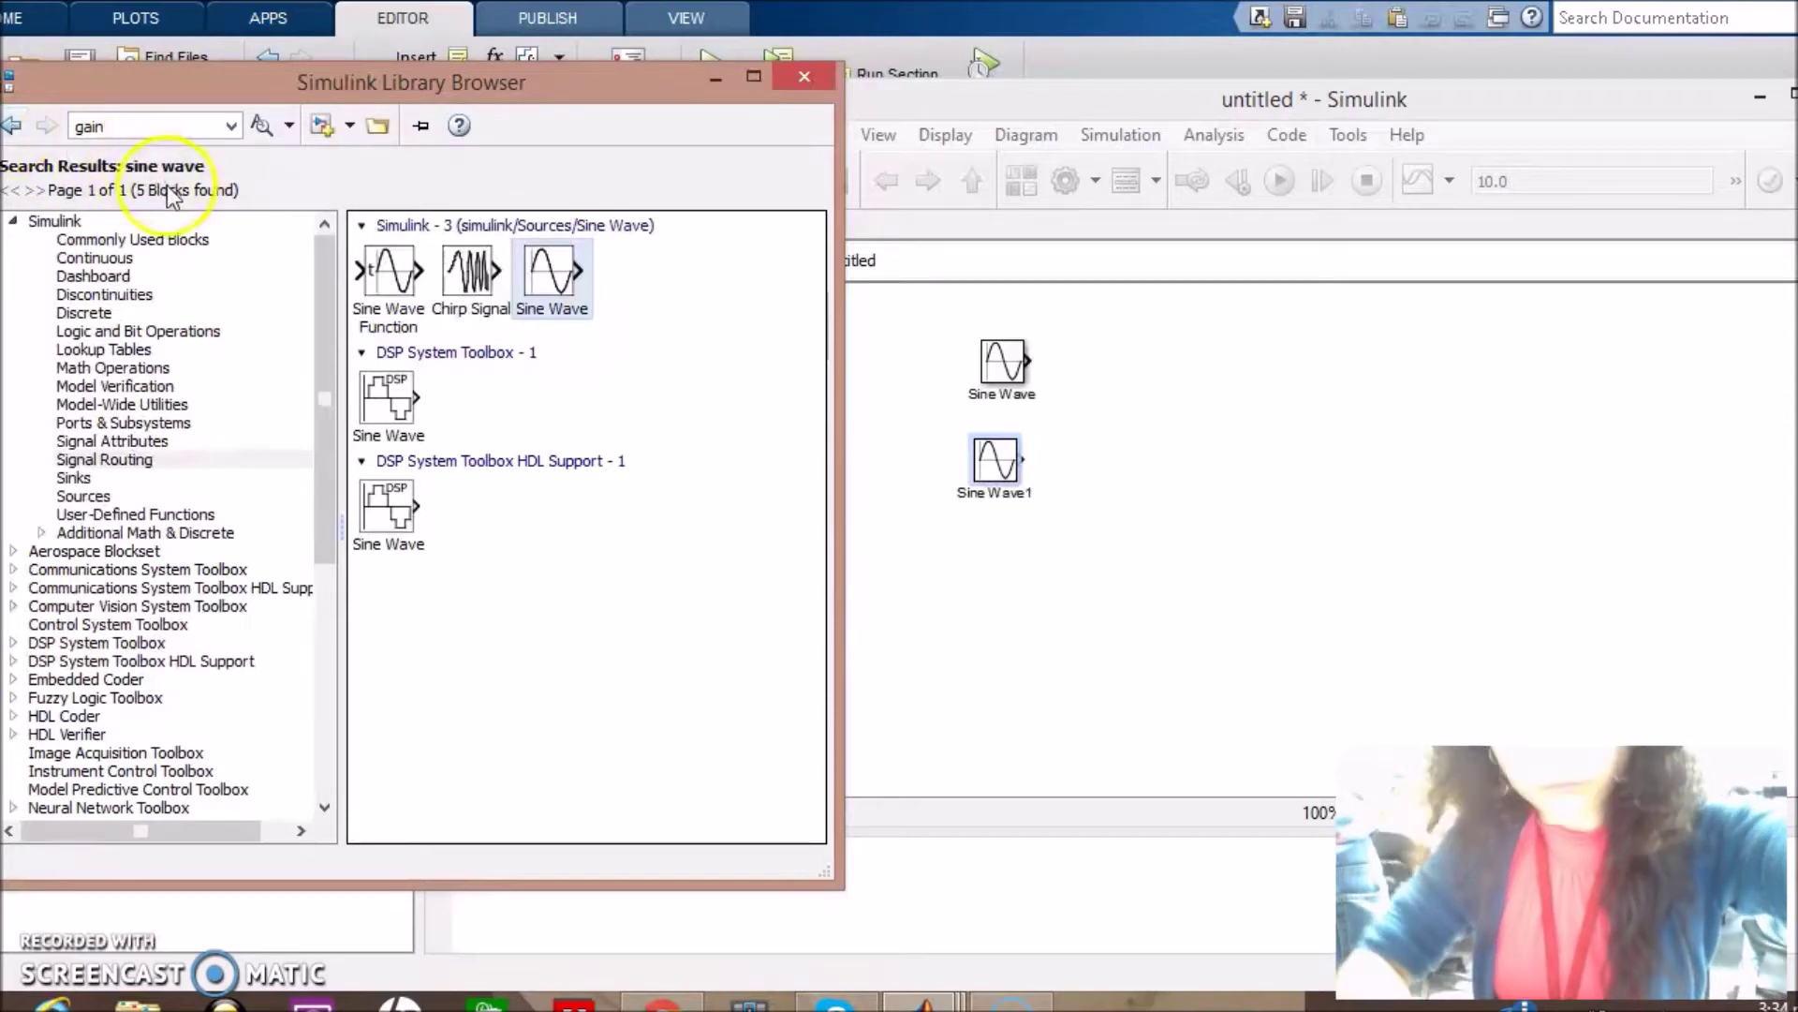
{"action": "left_click", "coordinate": [150, 133]}
{"action": "double_click", "coordinate": [147, 129]}
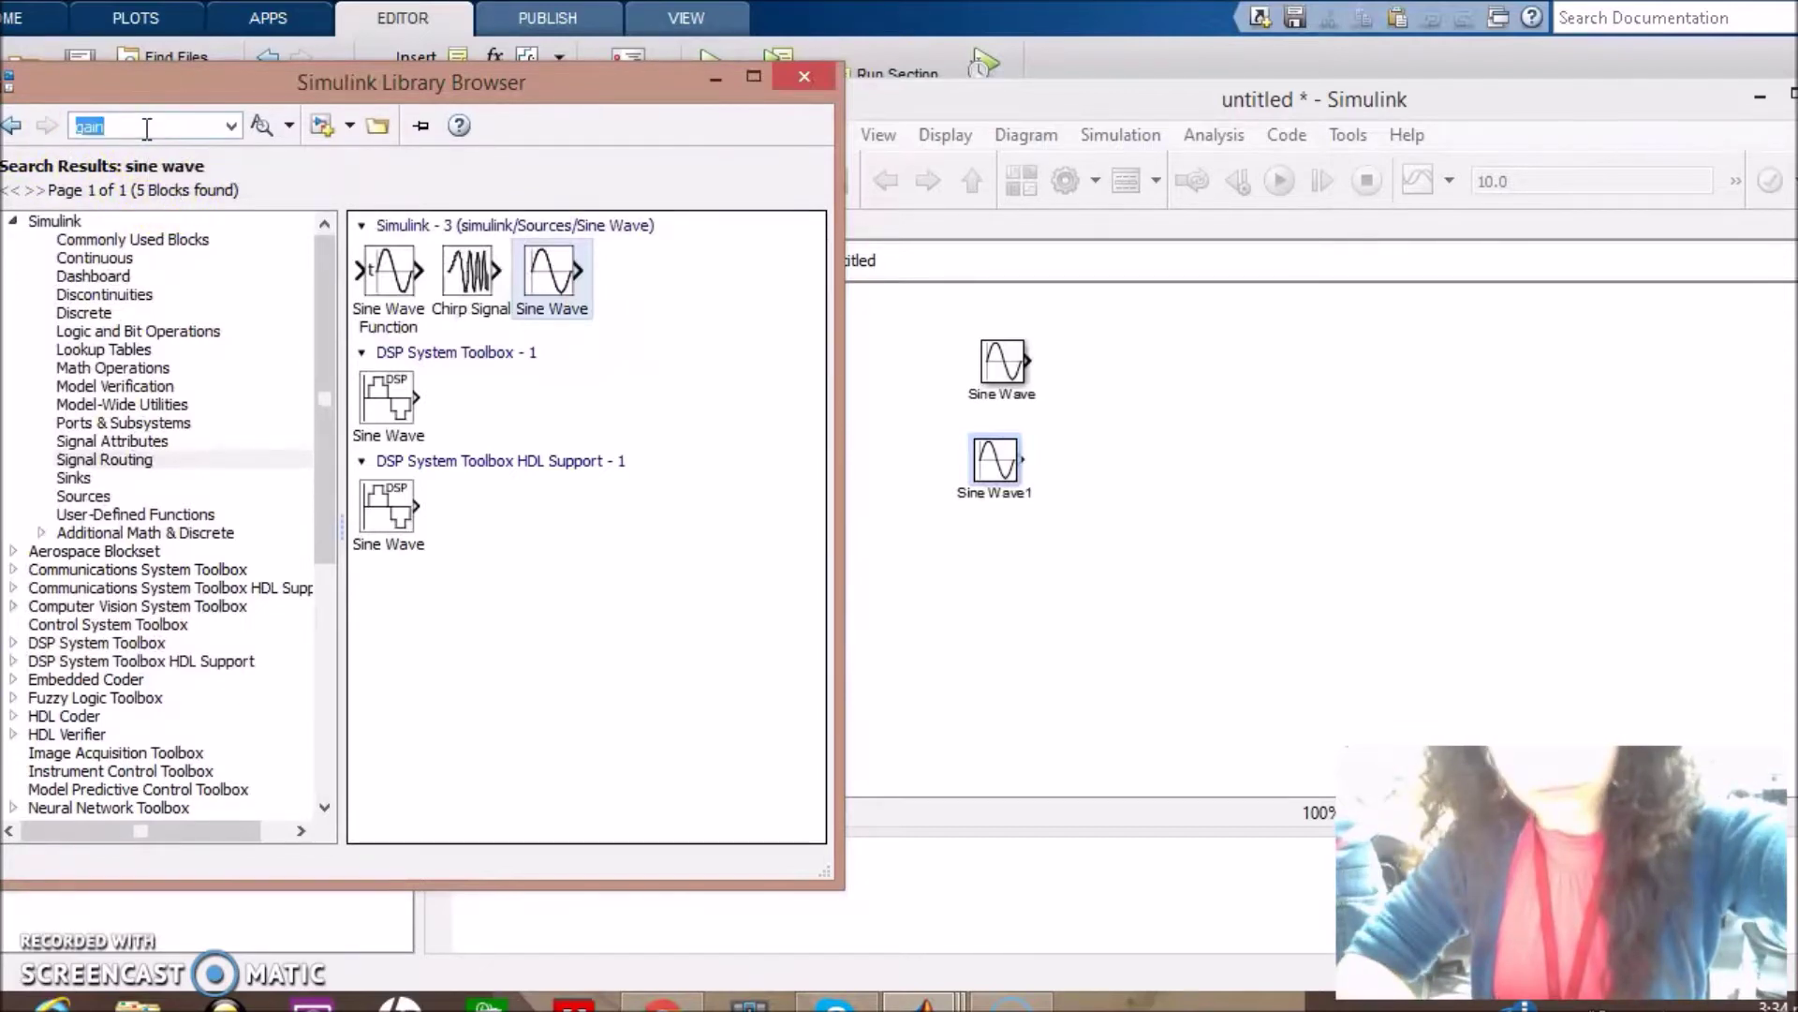
{"action": "left_click", "coordinate": [261, 128]}
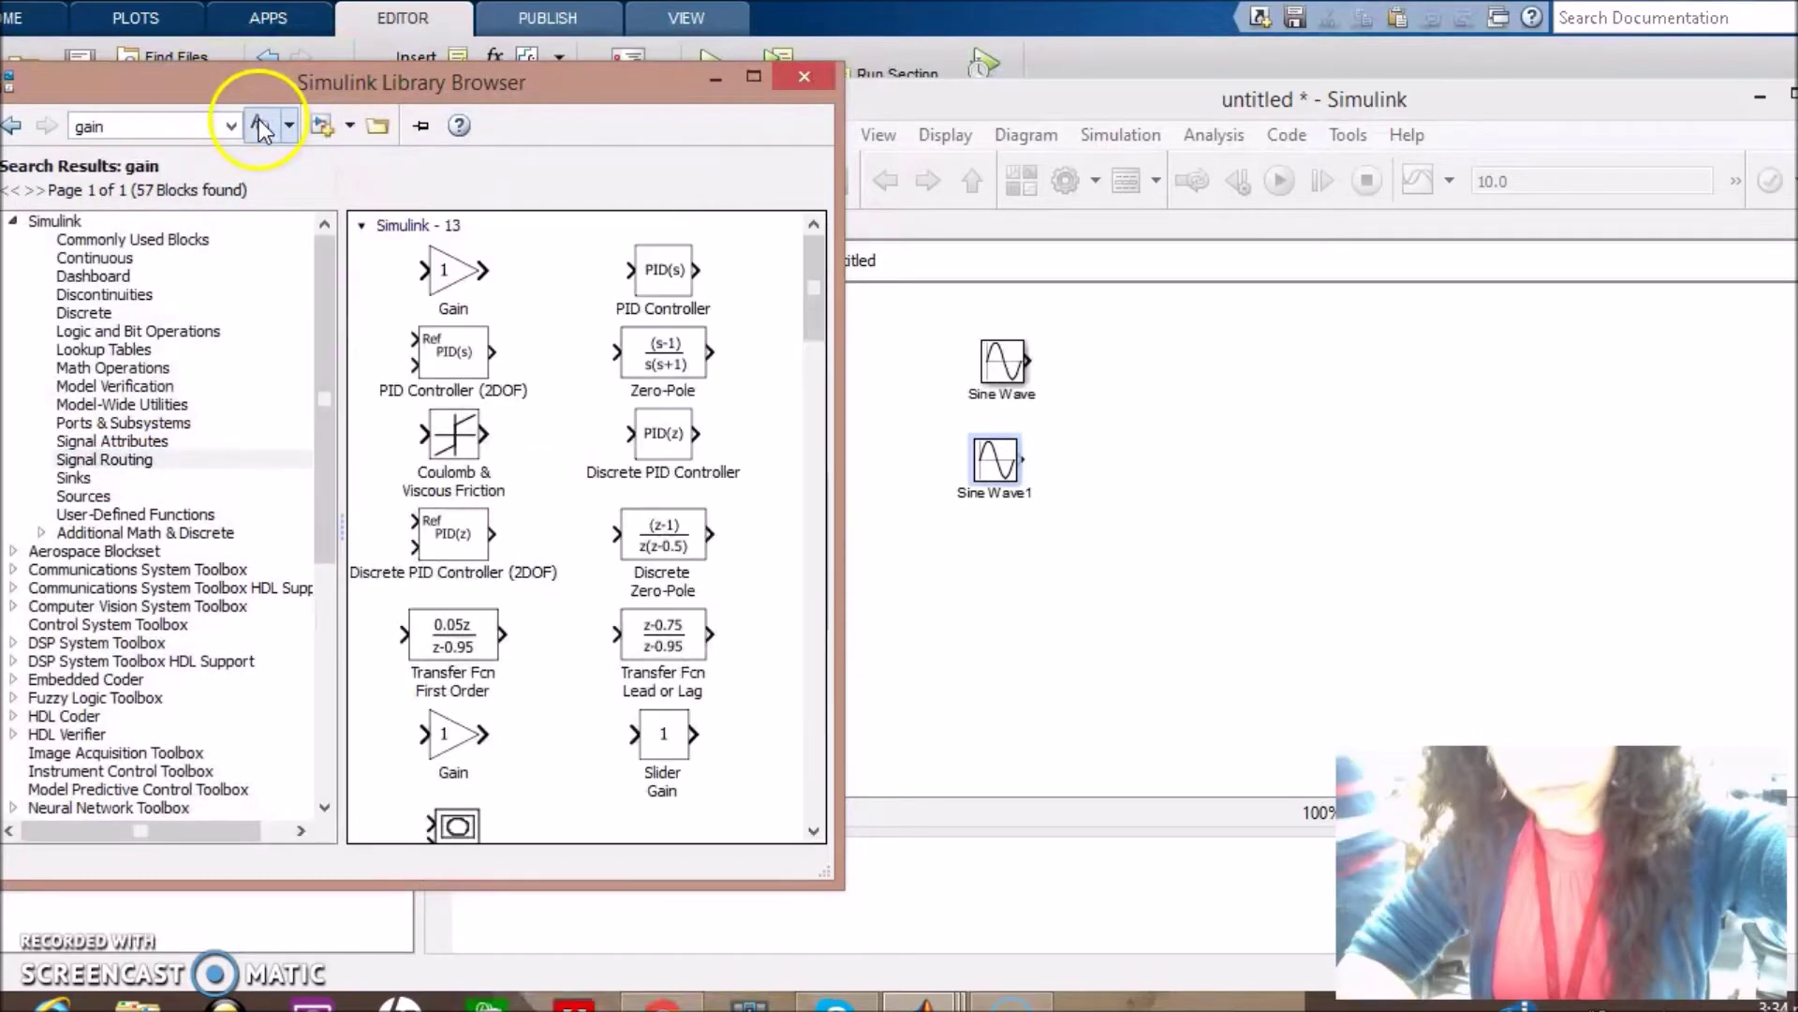
{"action": "left_click", "coordinate": [451, 279]}
{"action": "left_click_drag", "start_coordinate": [422, 277], "coordinate": [1115, 380]}
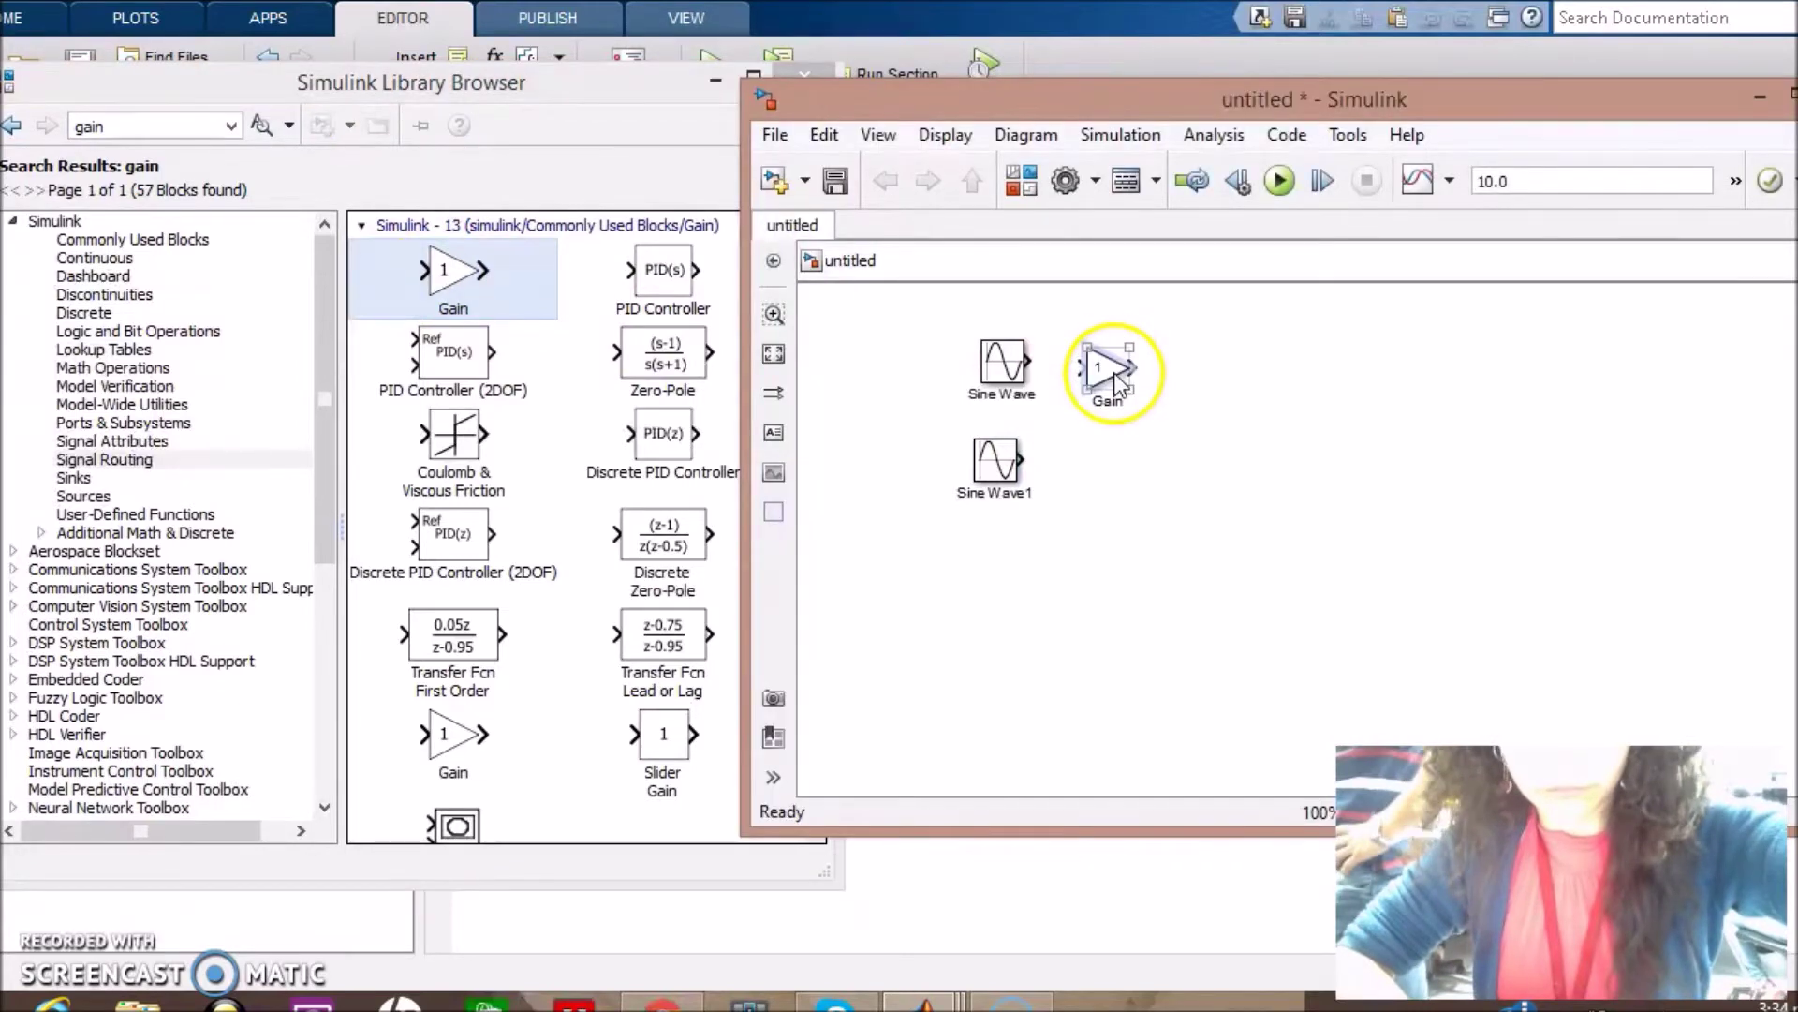
Set the Gain block's gain value to 3.
{"action": "double_click", "coordinate": [1094, 369]}
{"action": "left_click", "coordinate": [1094, 368]}
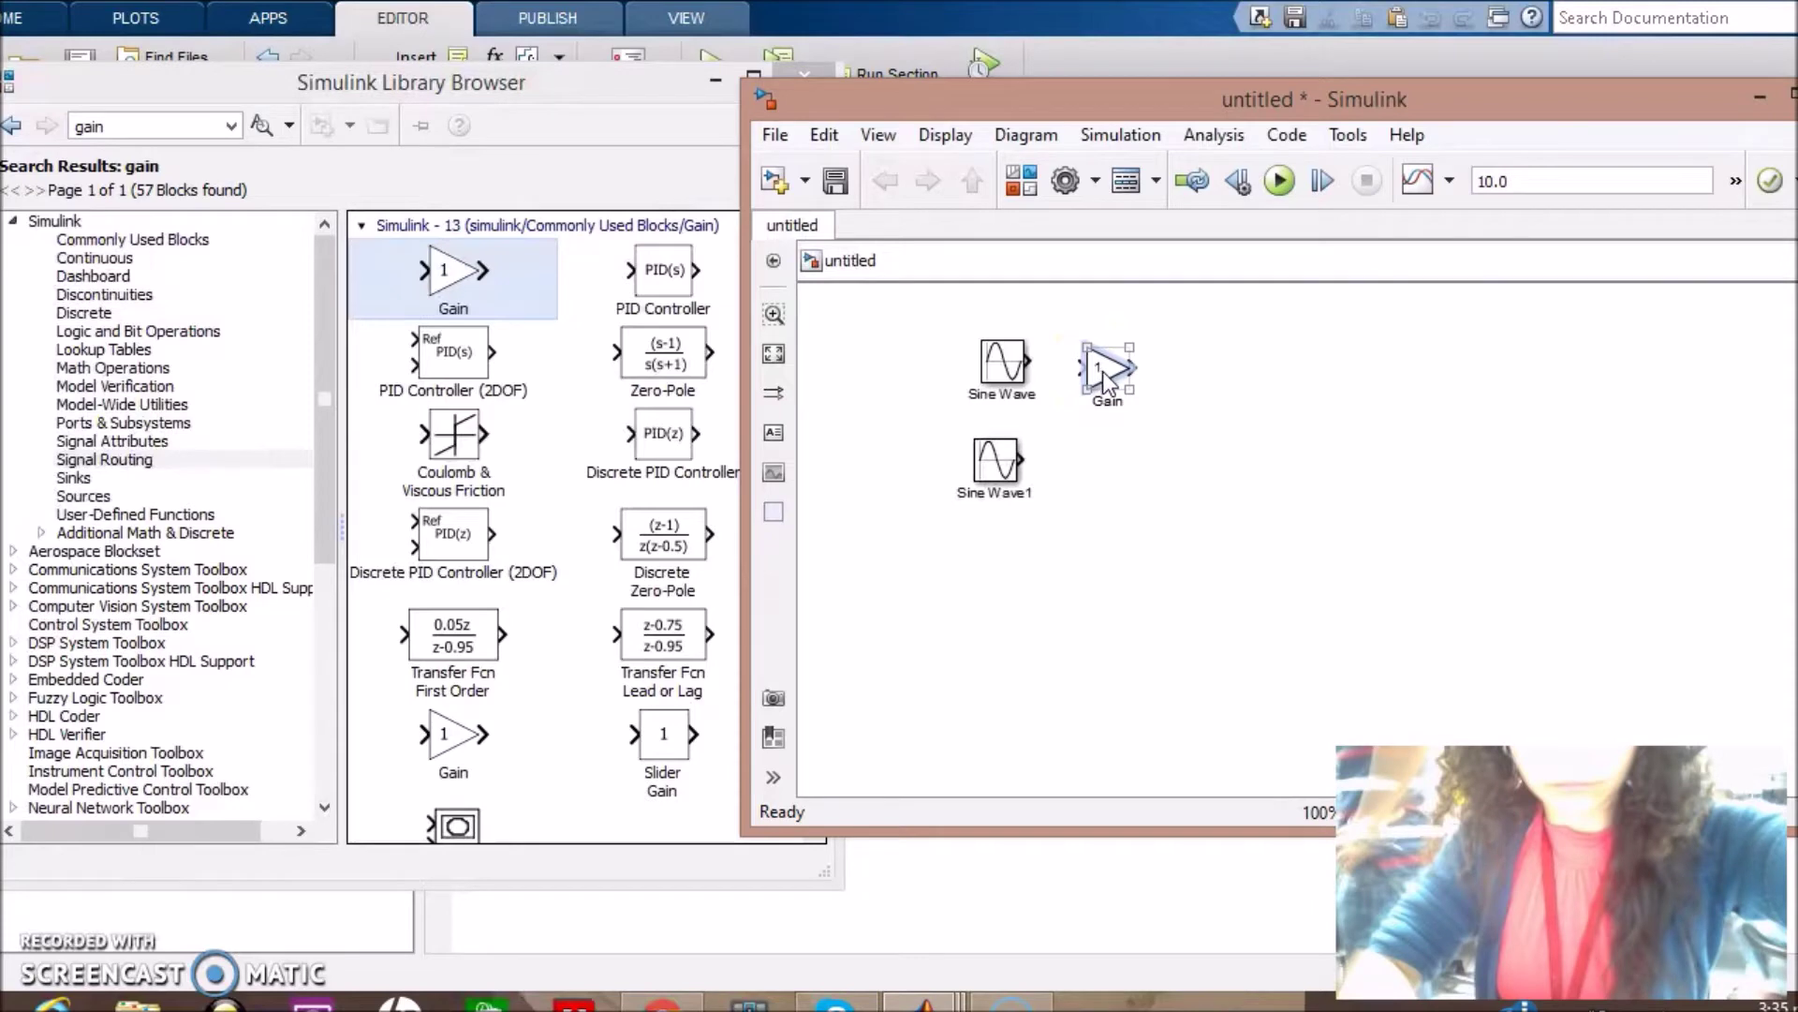
{"action": "double_click", "coordinate": [1103, 371]}
{"action": "key", "text": "BackSpace"}
{"action": "type", "text": "3"}
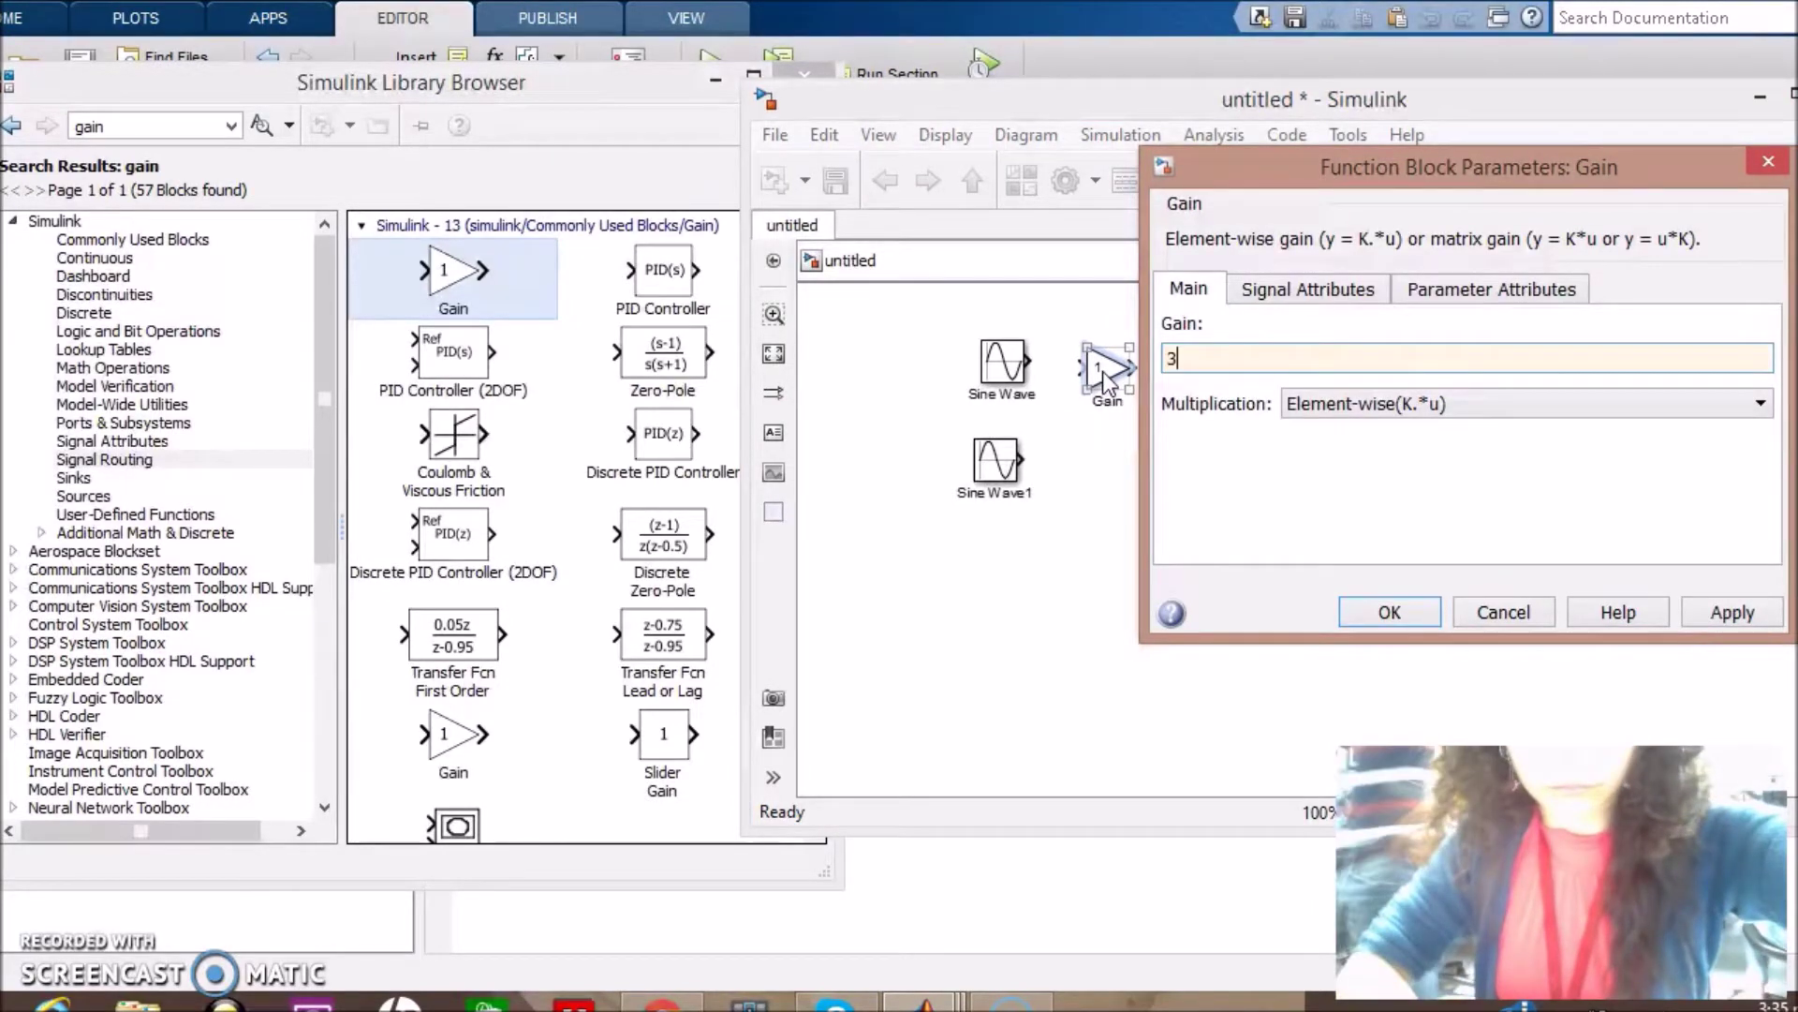
{"action": "key", "text": "Return"}
{"action": "left_click", "coordinate": [1136, 471]}
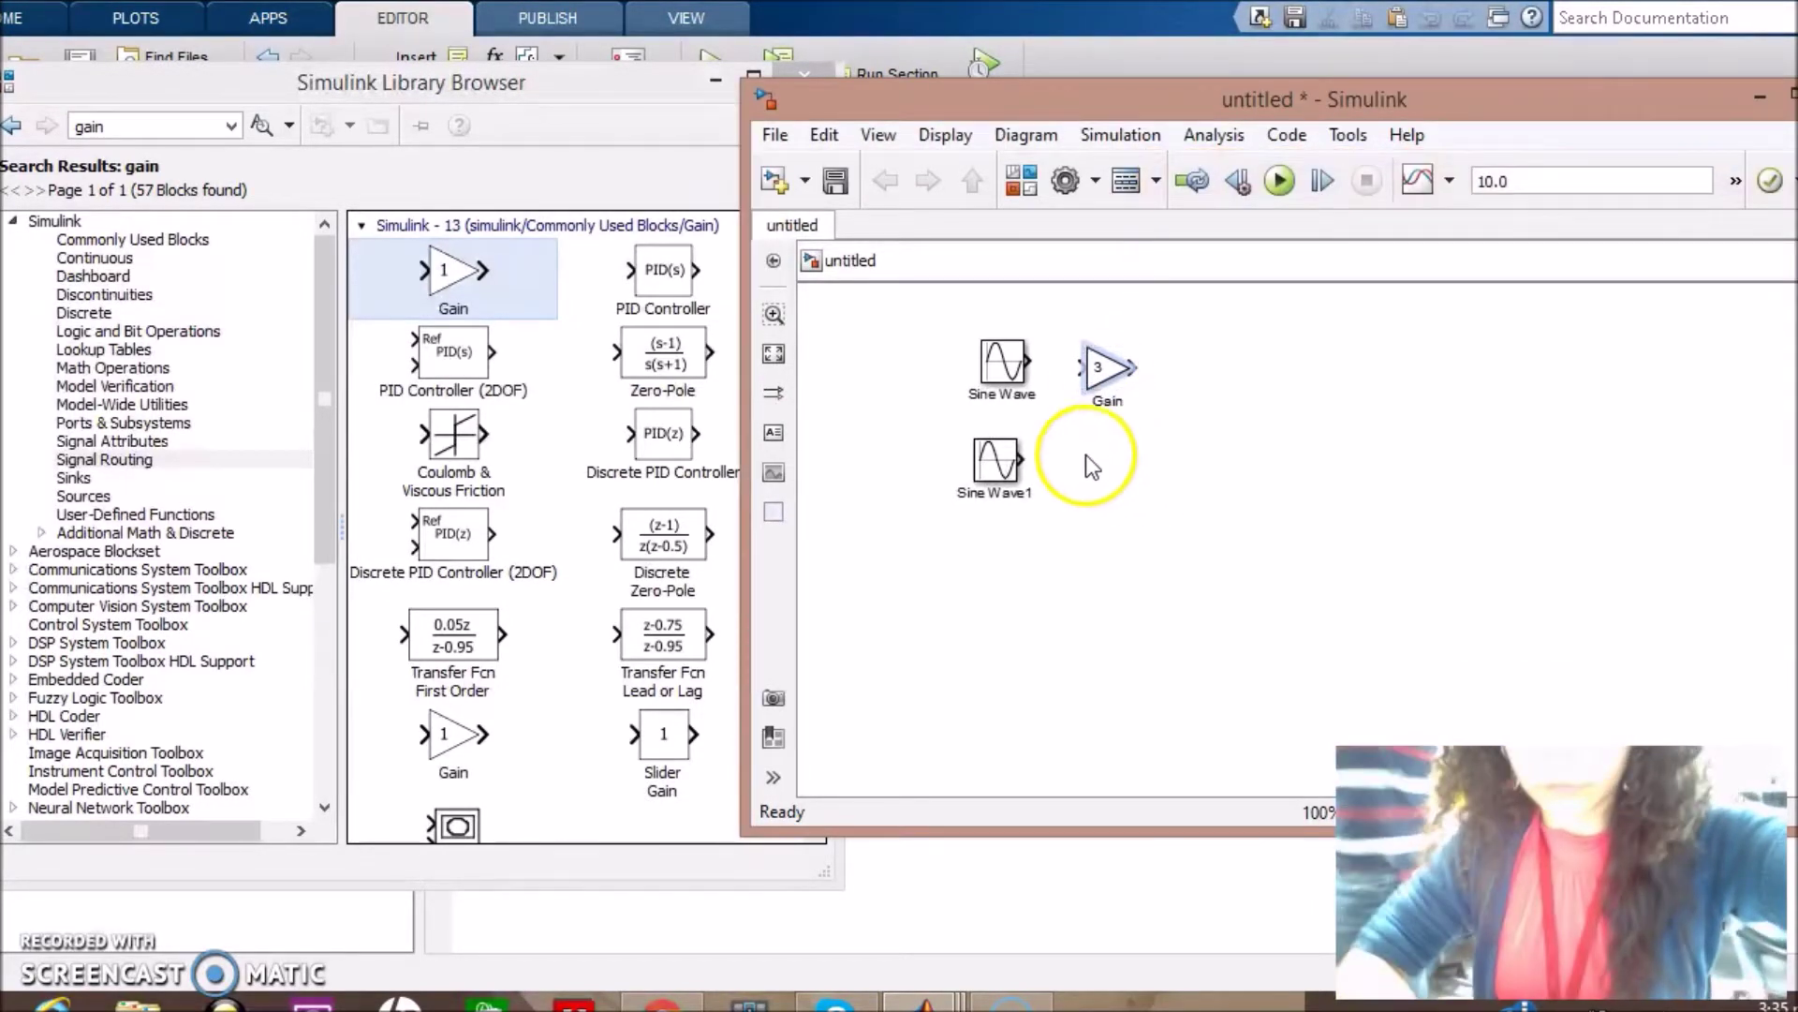
Search the block library for "scope" and add a Scope block to the right of Gain, leaving a wide space between them.
{"action": "left_click", "coordinate": [173, 126]}
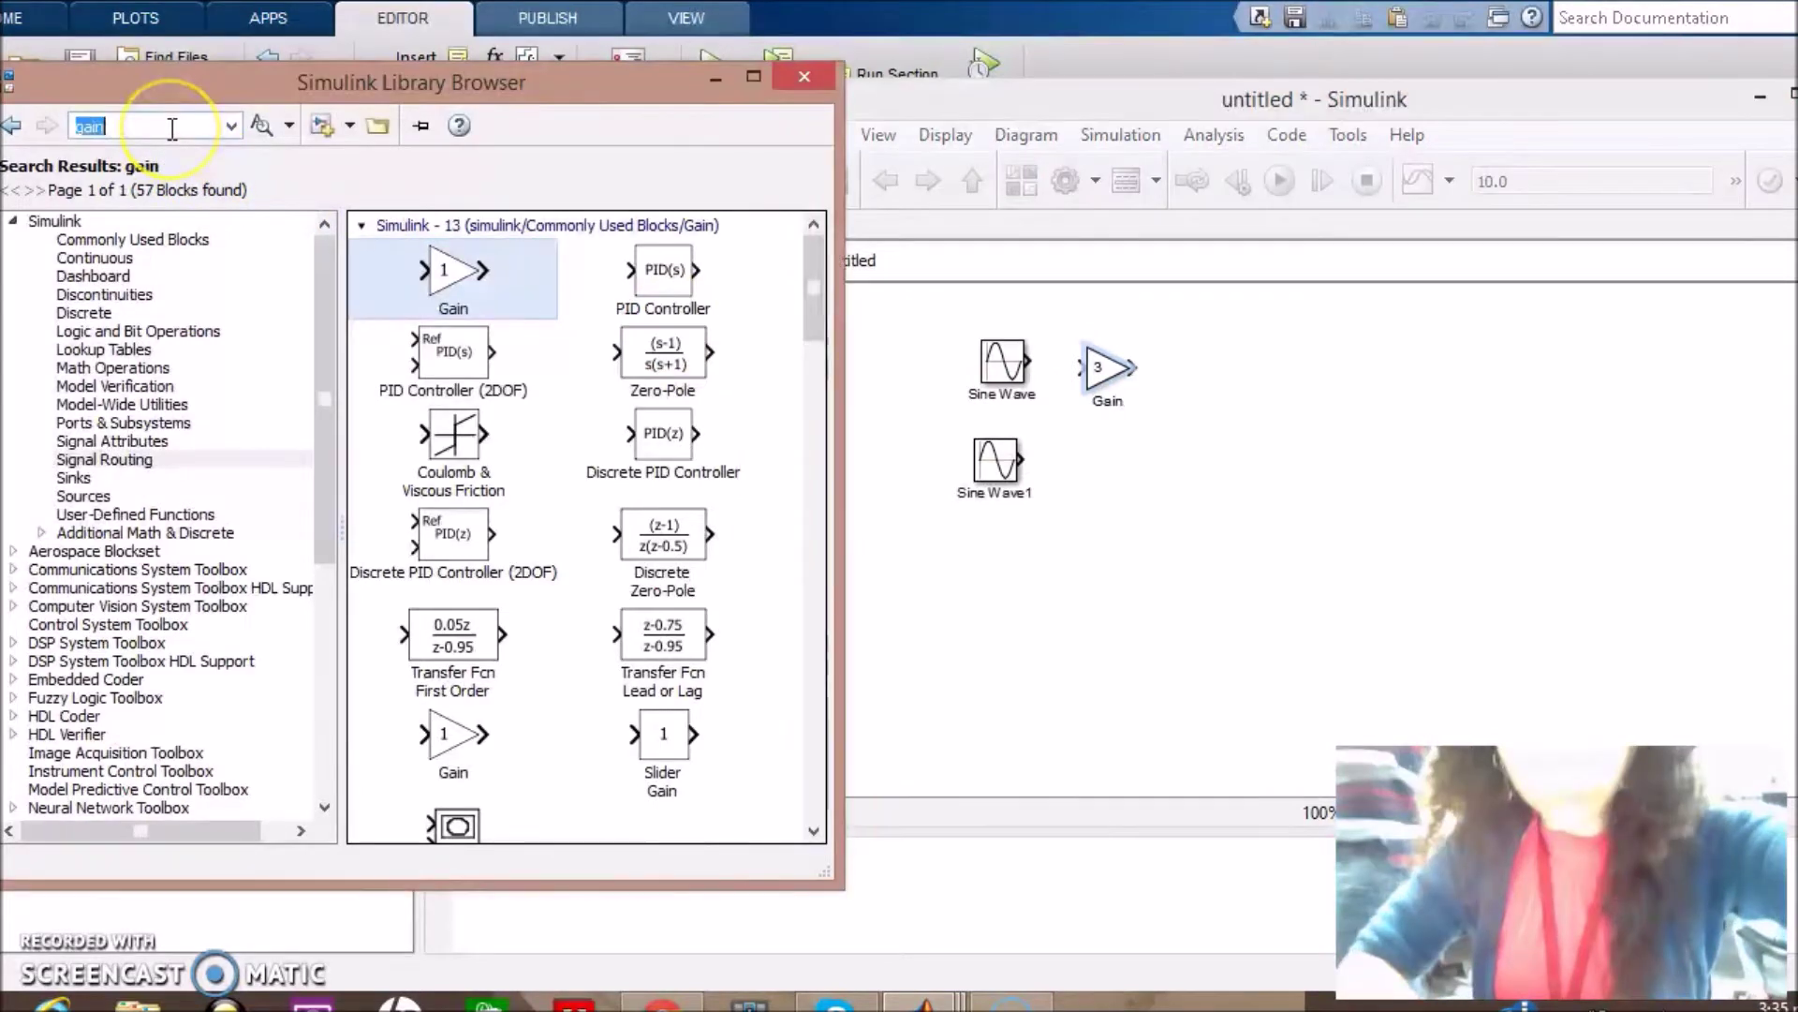
{"action": "type", "text": "scop"}
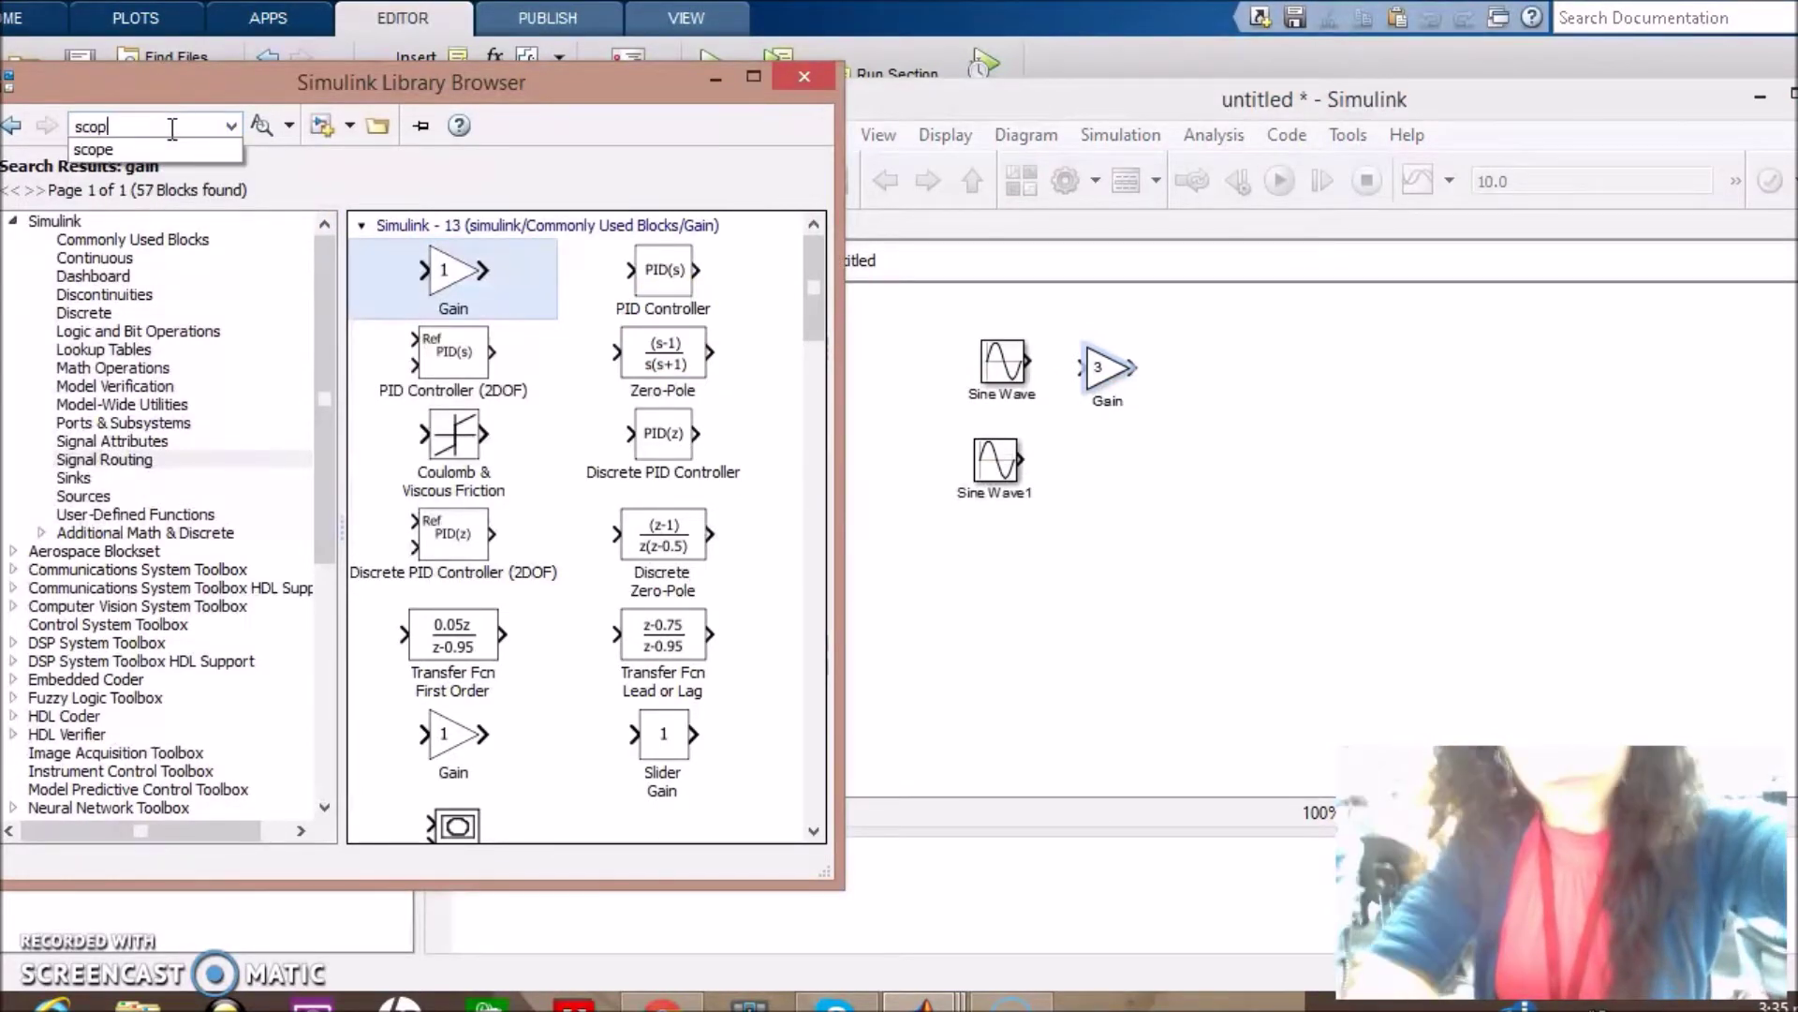
{"action": "type", "text": "e"}
{"action": "key", "text": "Return"}
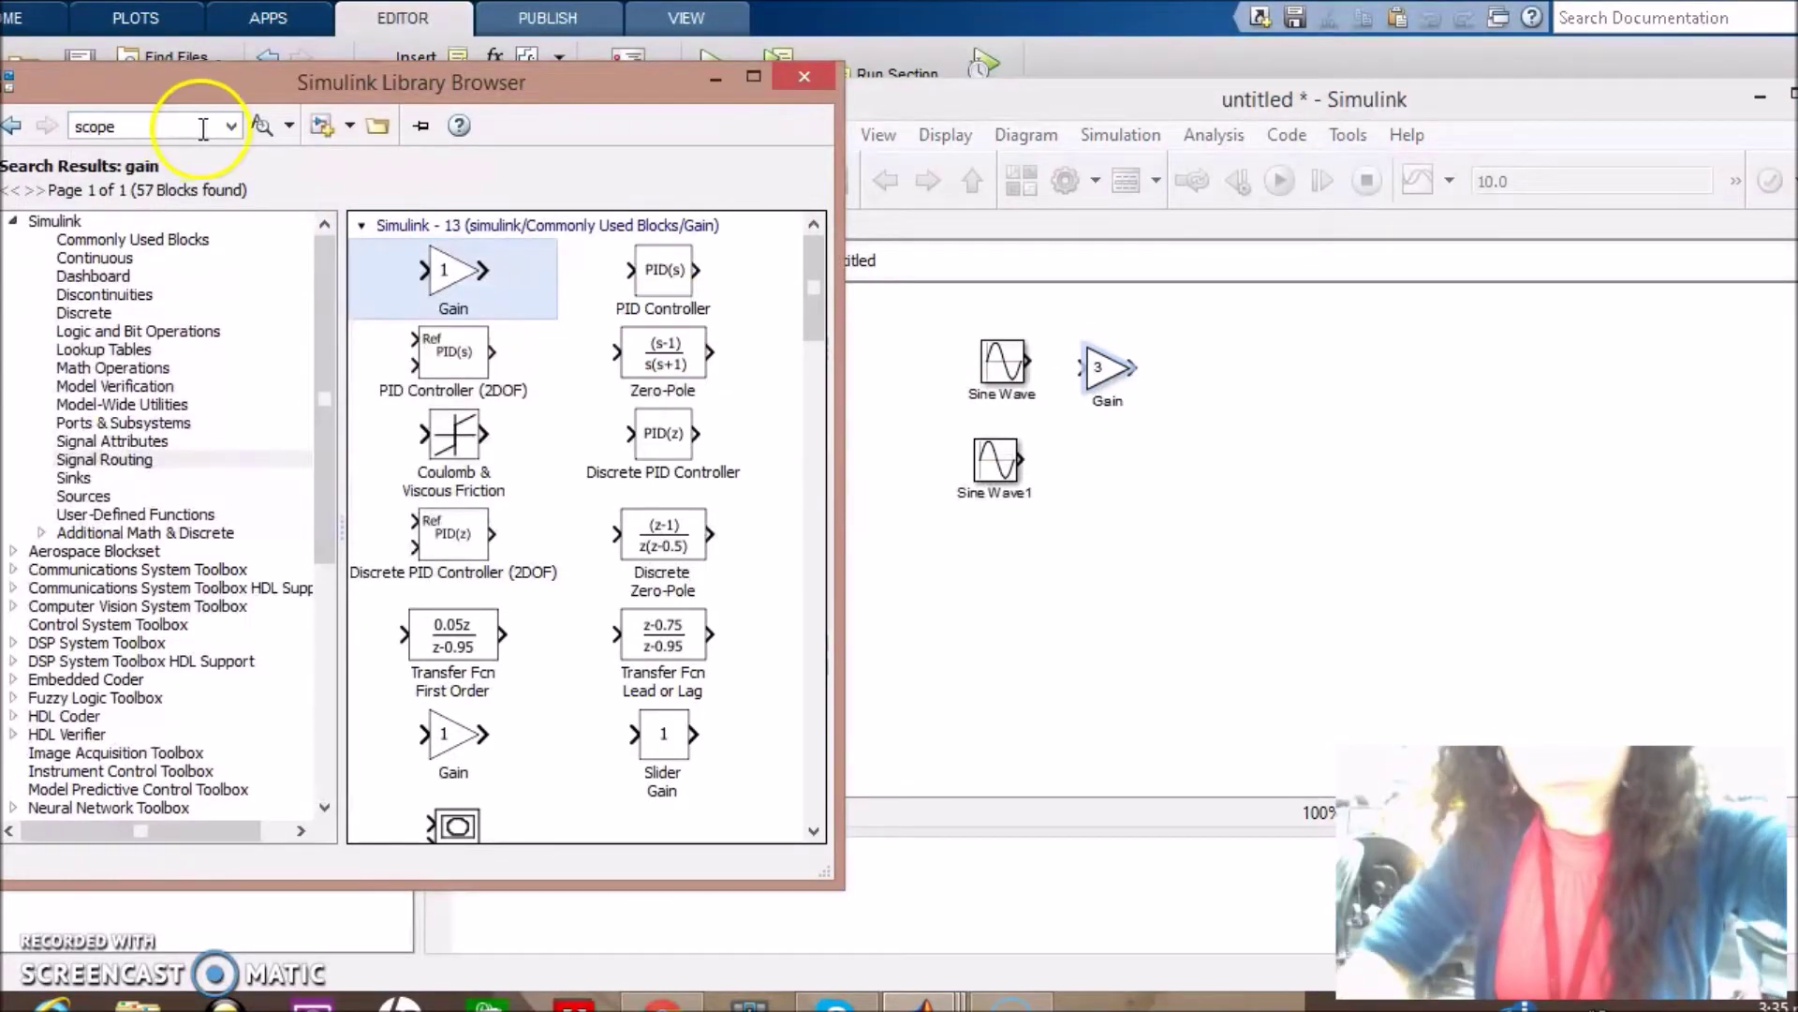
{"action": "left_click", "coordinate": [257, 128]}
{"action": "left_click_drag", "start_coordinate": [446, 281], "coordinate": [1384, 368]}
{"action": "left_click", "coordinate": [1015, 368]}
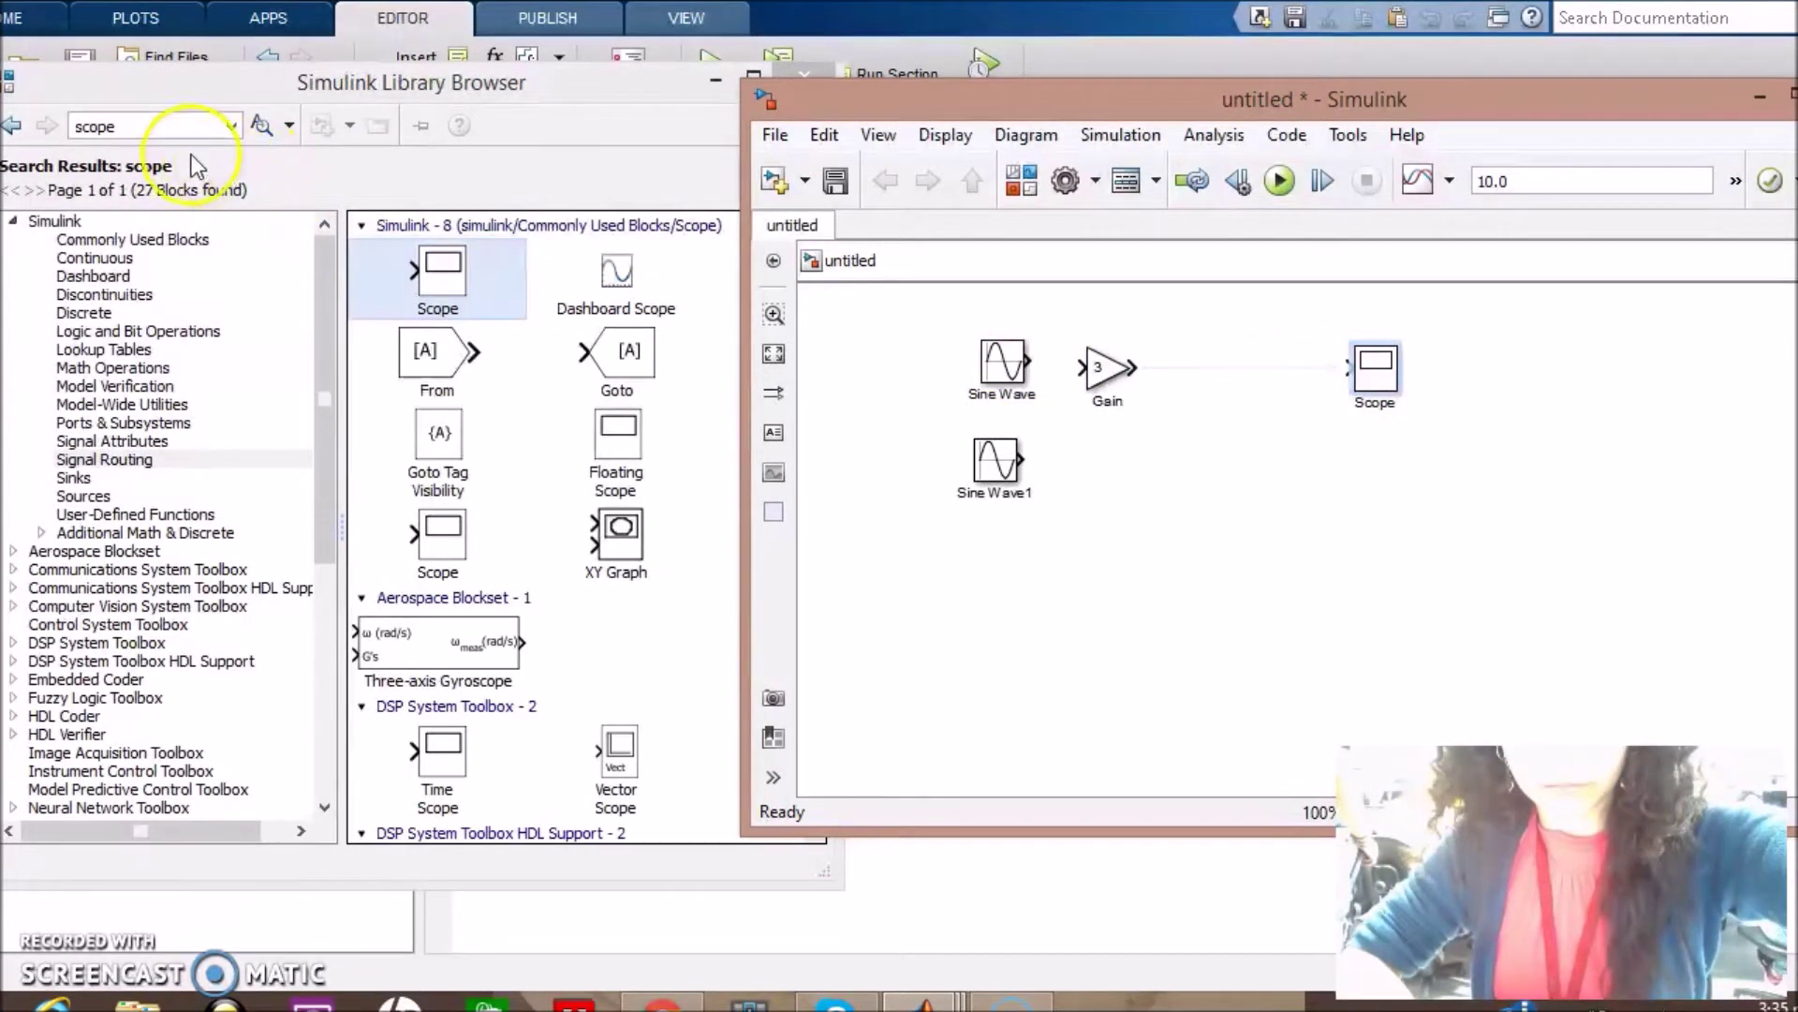
Search the block library for "add" and place a round Sum block between the Gain and Scope blocks.
{"action": "left_click", "coordinate": [164, 129]}
{"action": "type", "text": "add"}
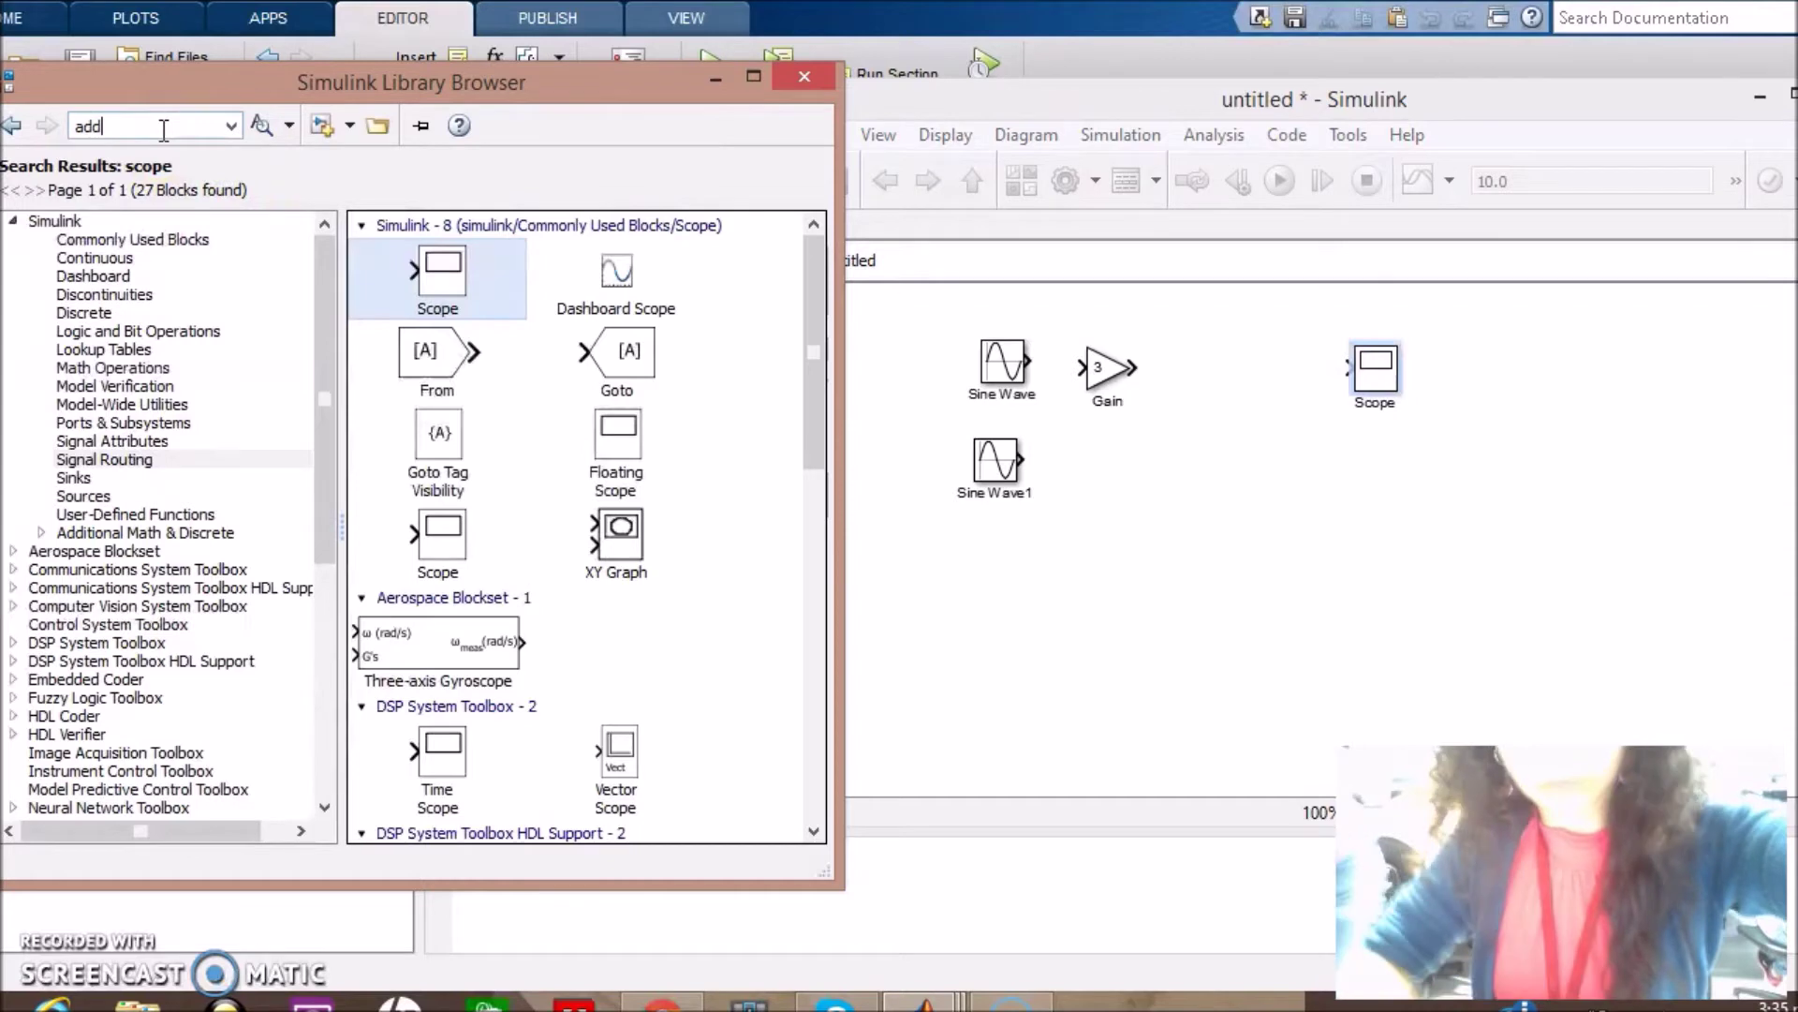
{"action": "left_click", "coordinate": [261, 124]}
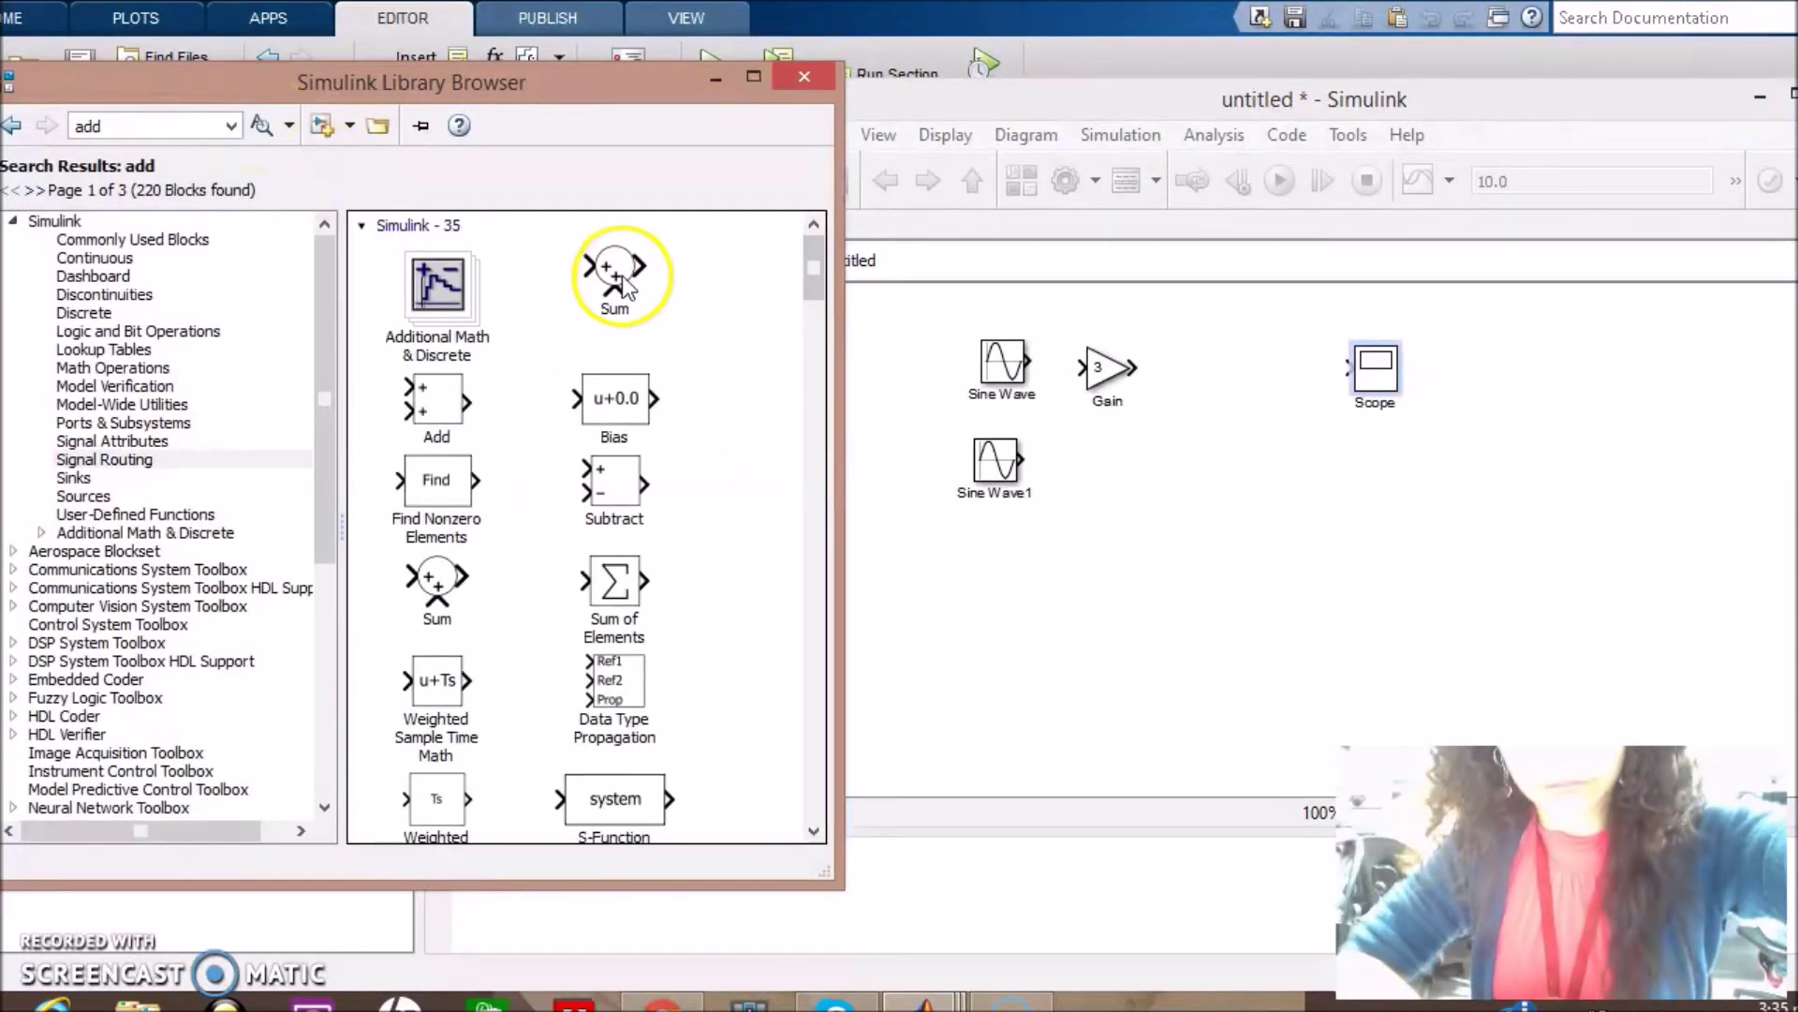
{"action": "left_click_drag", "start_coordinate": [611, 268], "coordinate": [1238, 375]}
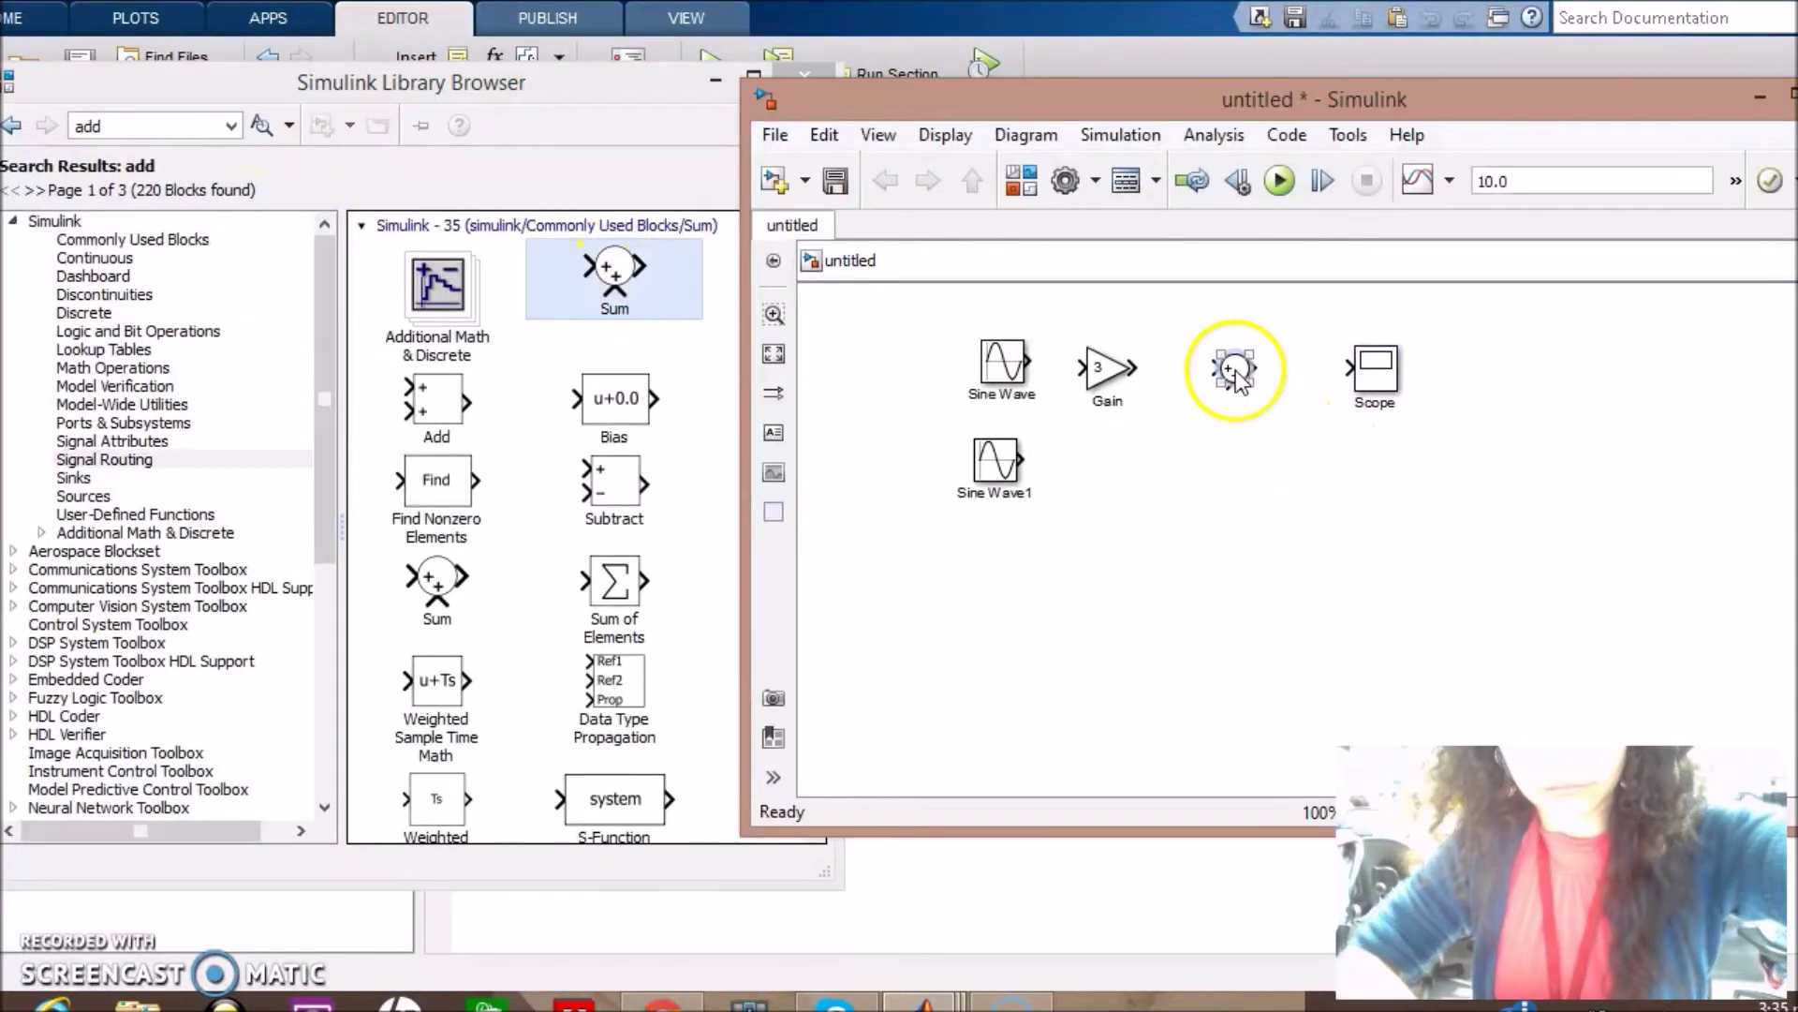
Set the Sum block's list of signs to |+- so the second input is subtracted.
{"action": "double_click", "coordinate": [1236, 371]}
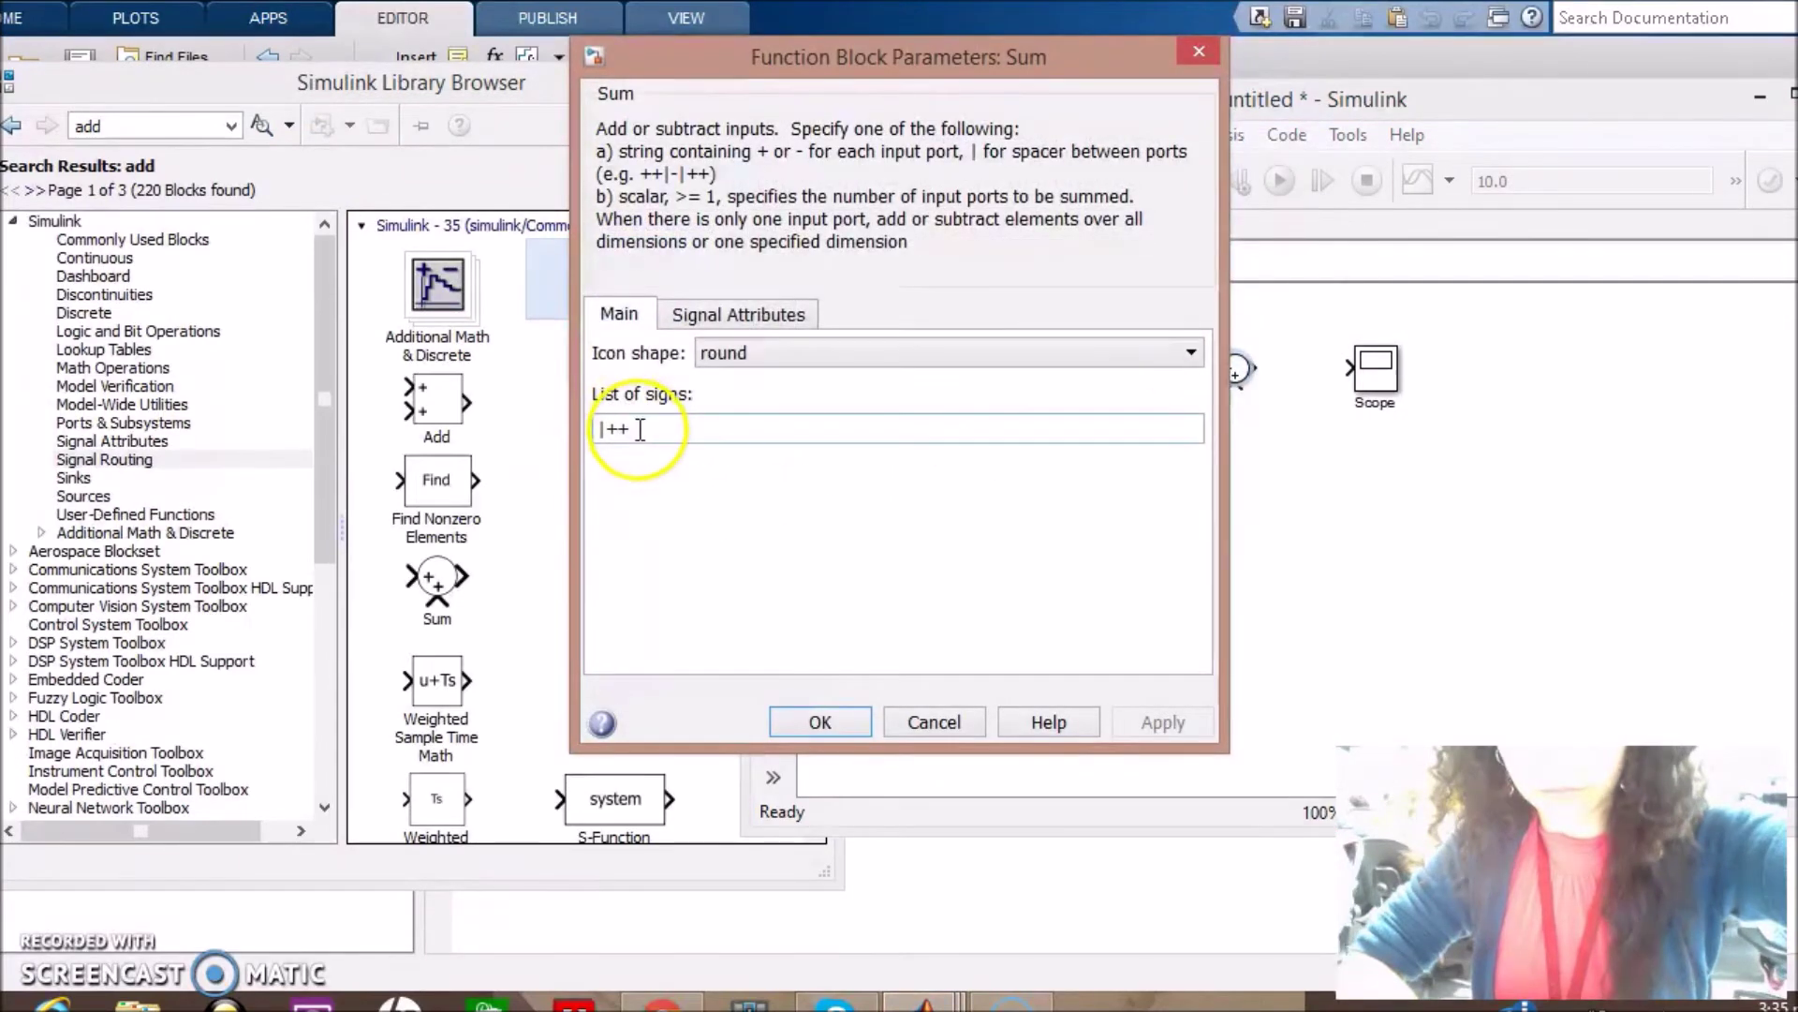
{"action": "double_click", "coordinate": [640, 429]}
{"action": "left_click", "coordinate": [674, 443]}
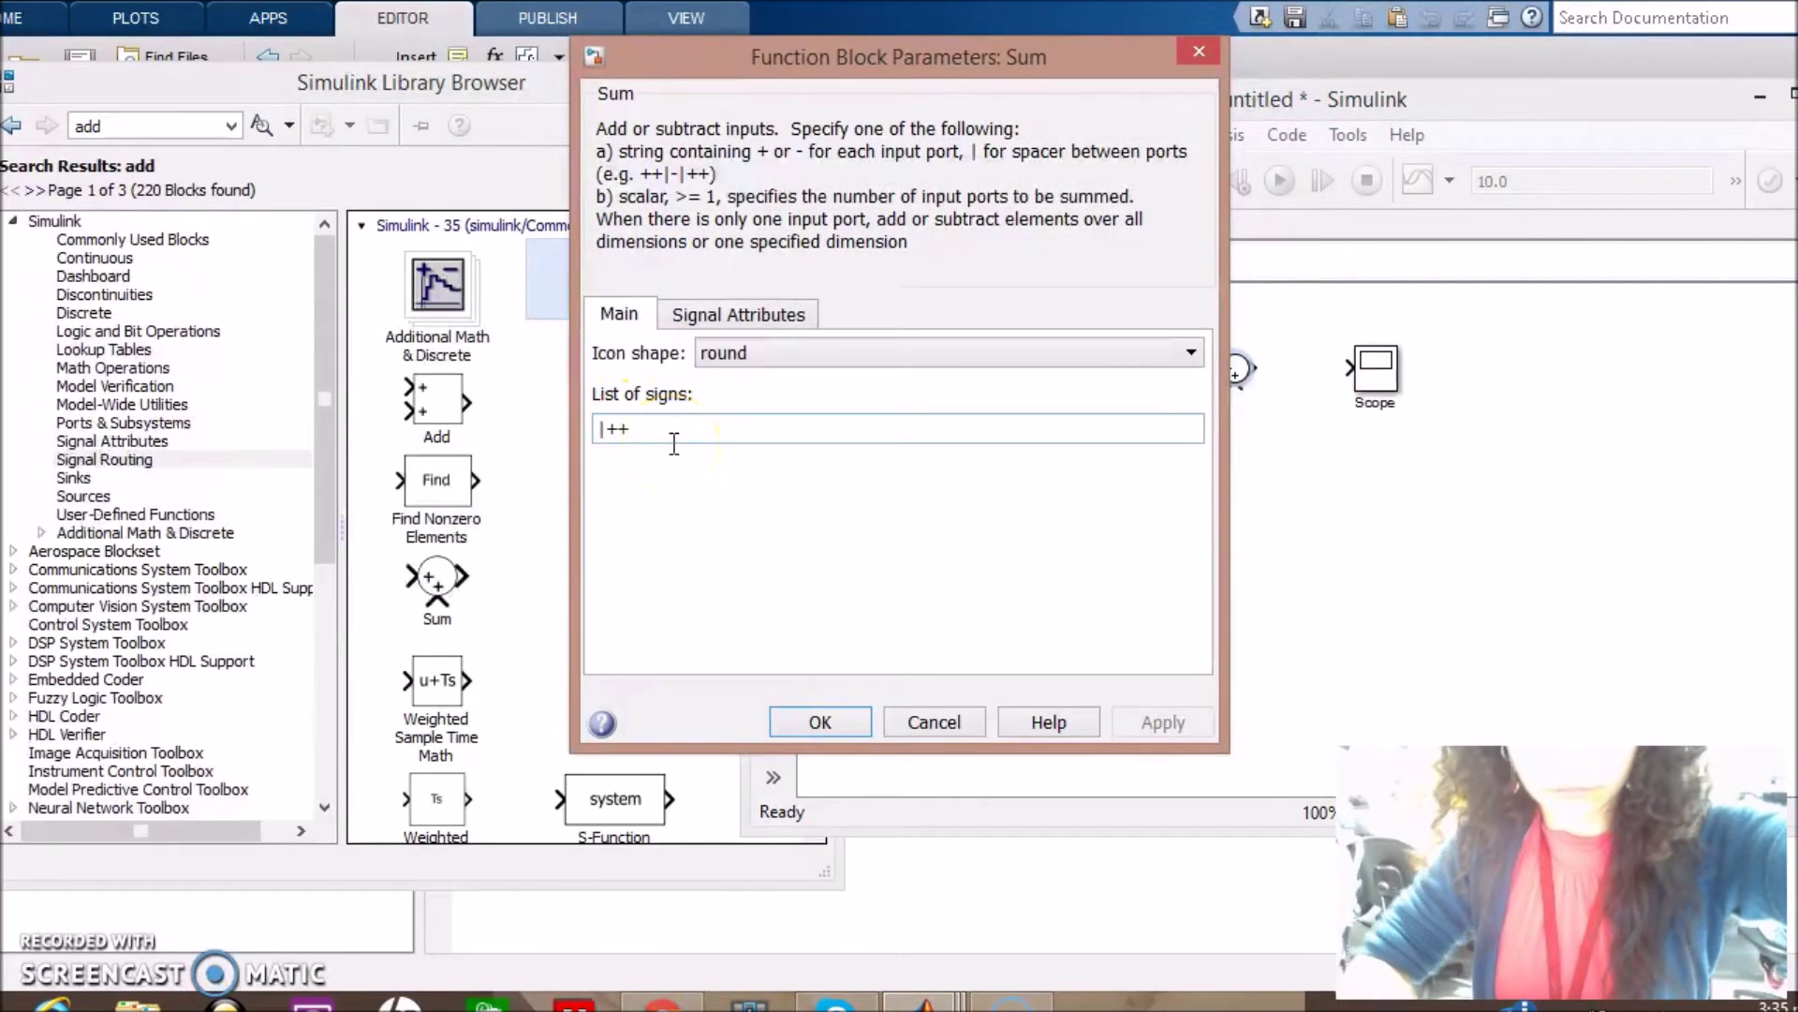
{"action": "key", "text": "BackSpace"}
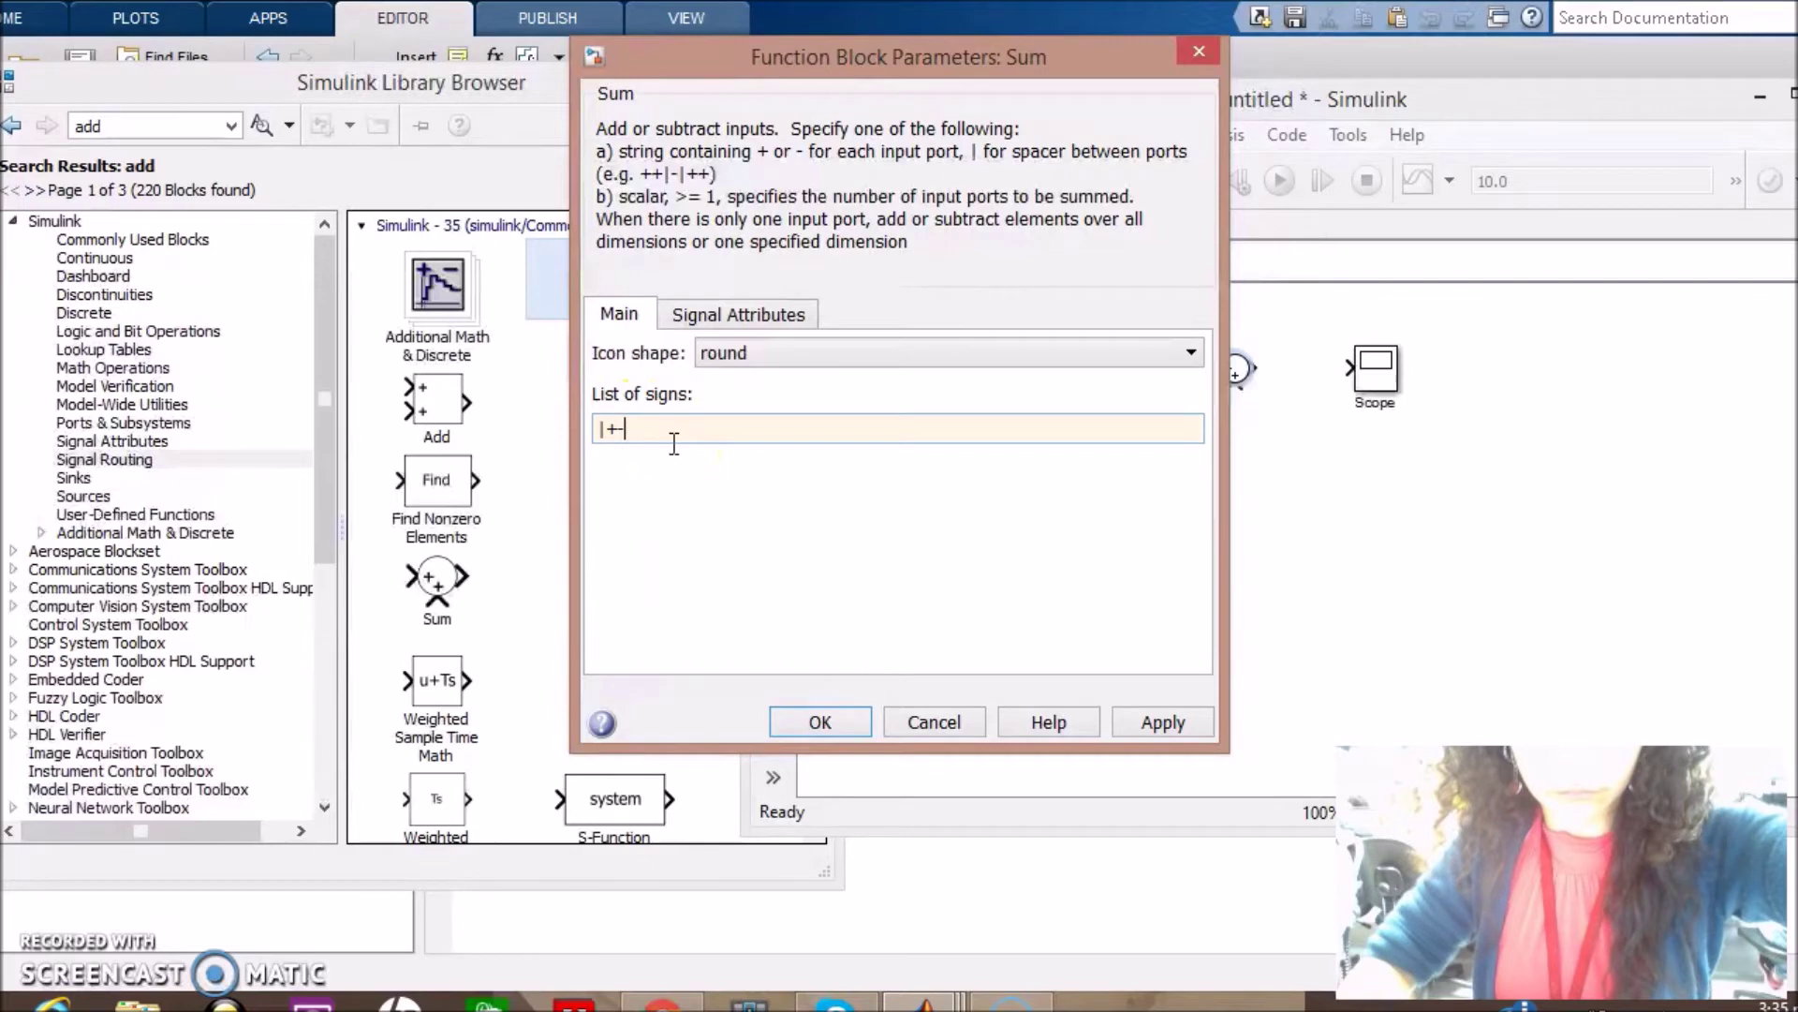
{"action": "key", "text": "Return"}
{"action": "left_click", "coordinate": [1391, 380]}
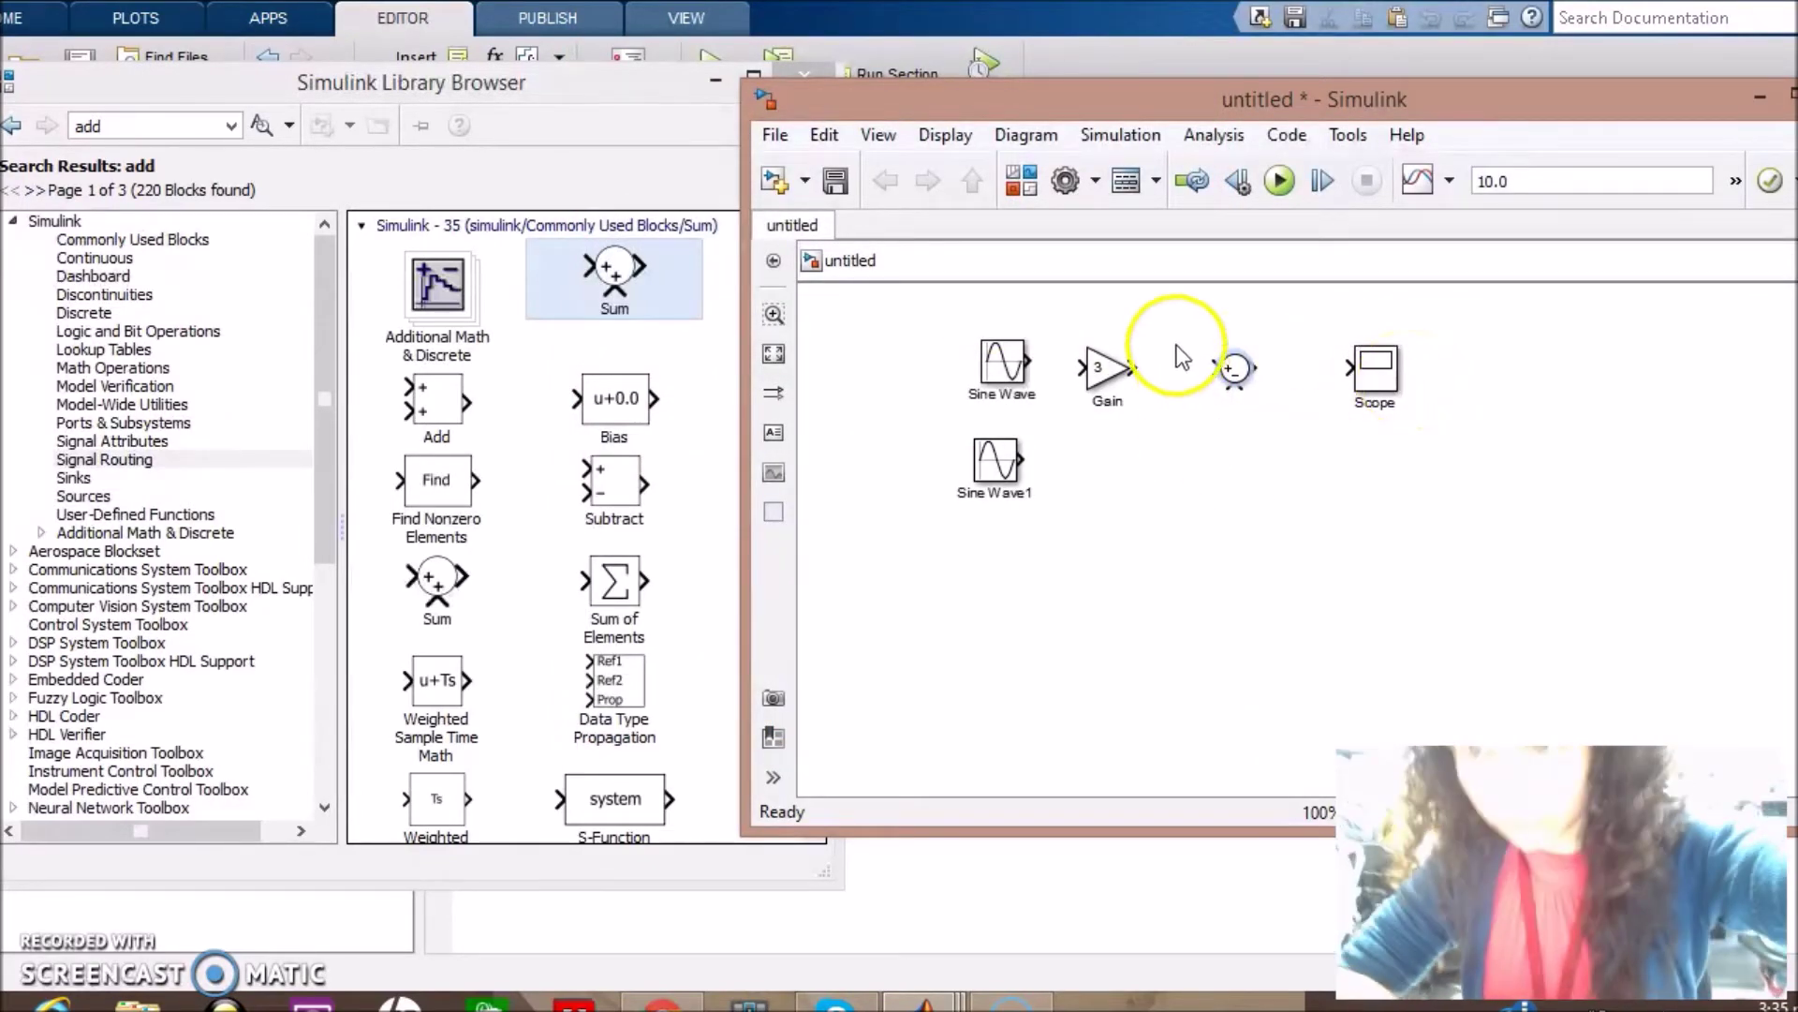
Wire the upper Sine Wave through Gain to Sum's plus input, Sine Wave1 to its minus input, and Sum's output to Scope.
{"action": "left_click_drag", "start_coordinate": [1028, 361], "coordinate": [1115, 368]}
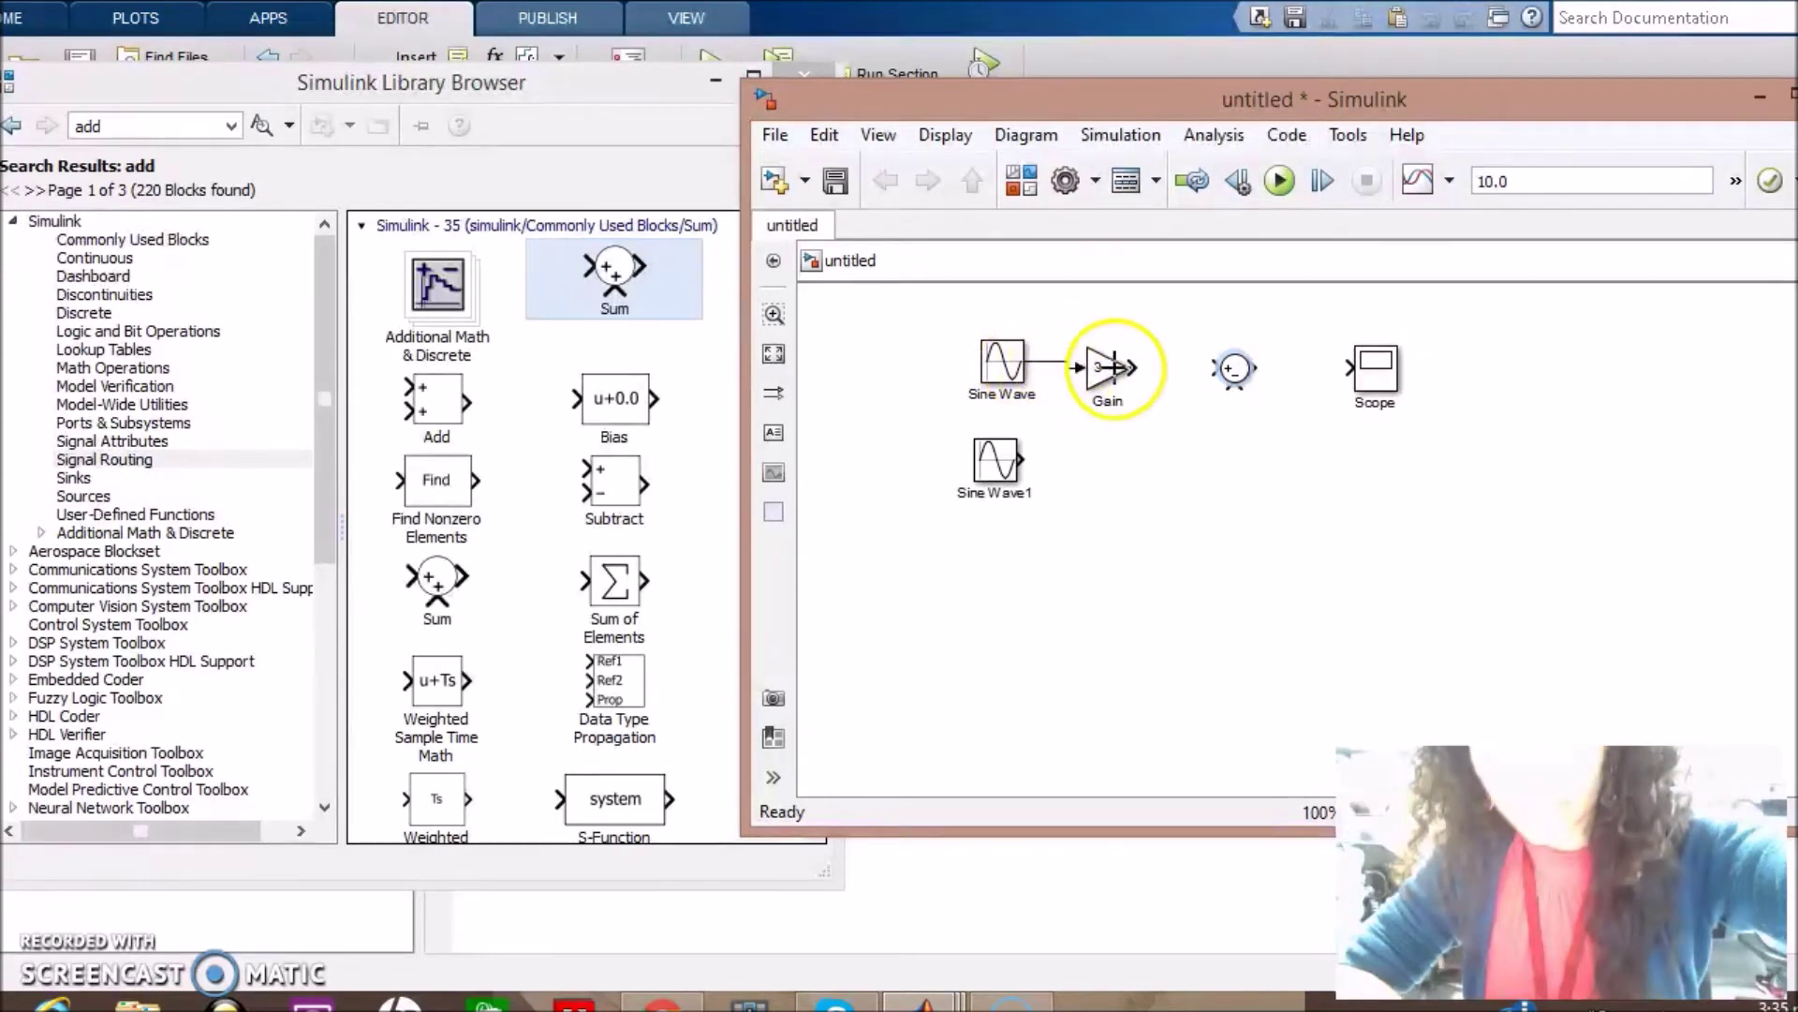
{"action": "left_click", "coordinate": [1230, 366]}
{"action": "left_click_drag", "start_coordinate": [1135, 370], "coordinate": [1224, 368]}
{"action": "left_click_drag", "start_coordinate": [1023, 458], "coordinate": [1235, 385]}
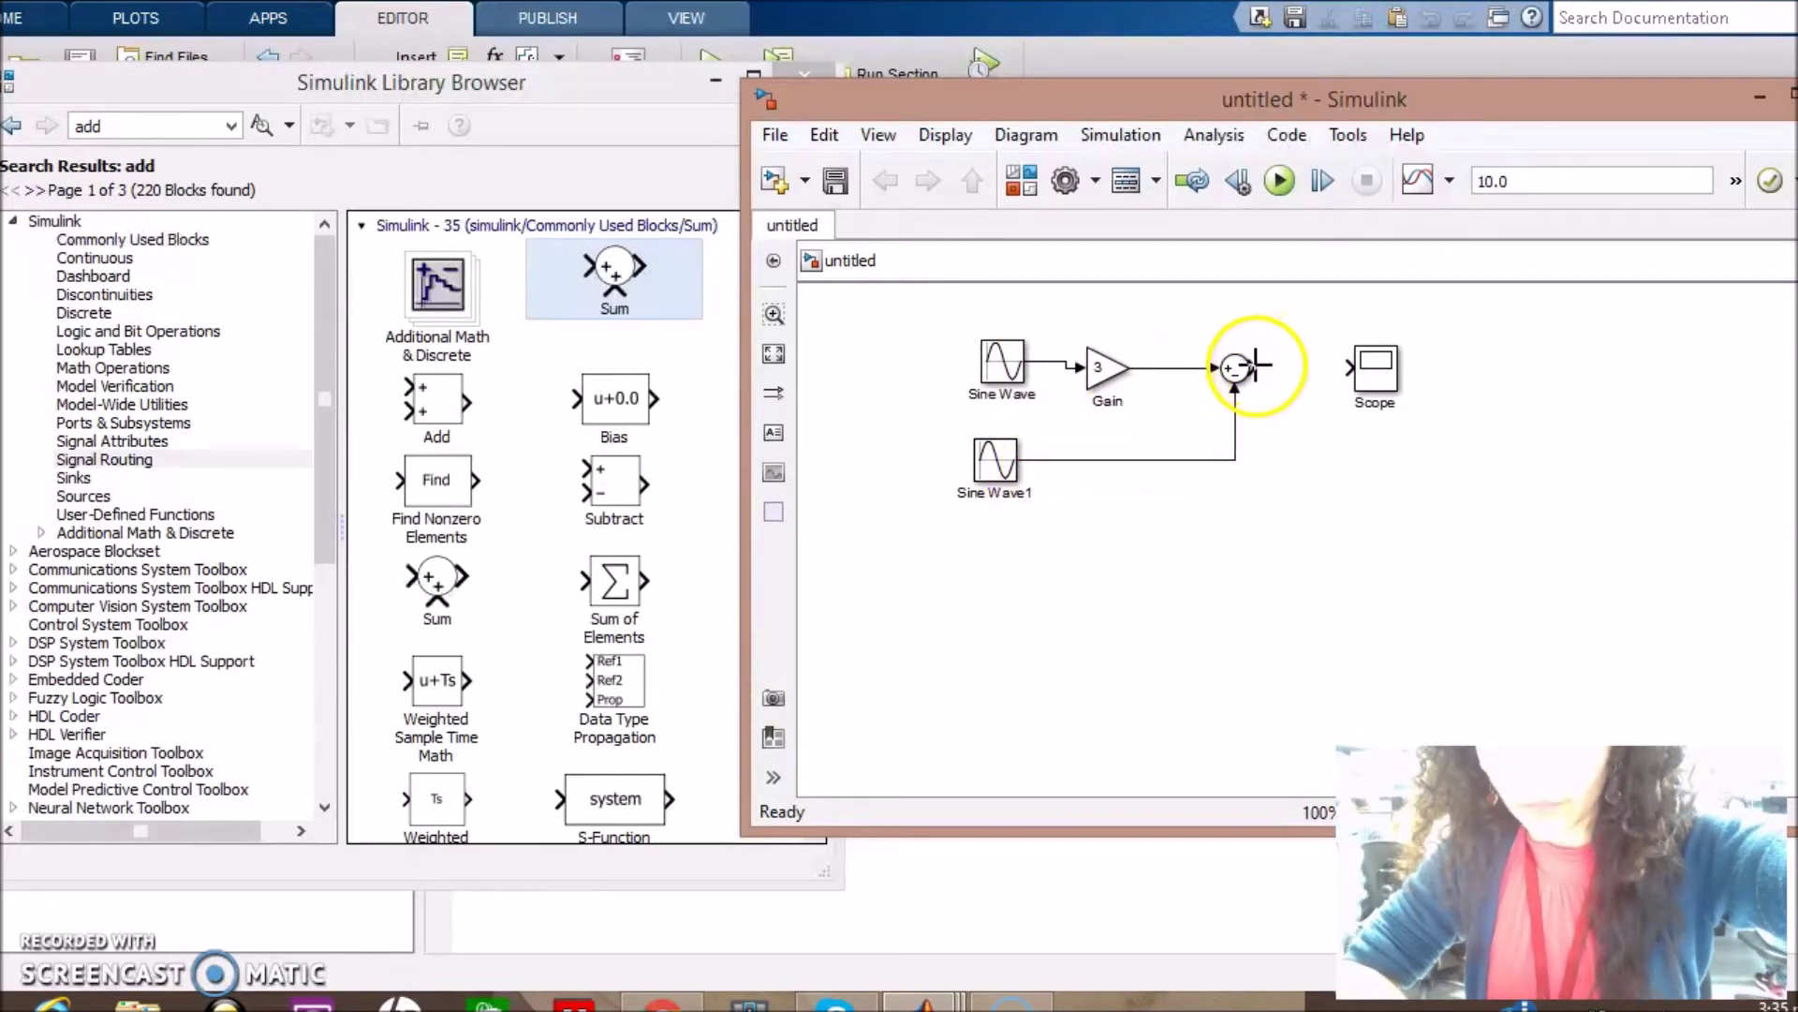
{"action": "left_click_drag", "start_coordinate": [1255, 367], "coordinate": [1370, 369]}
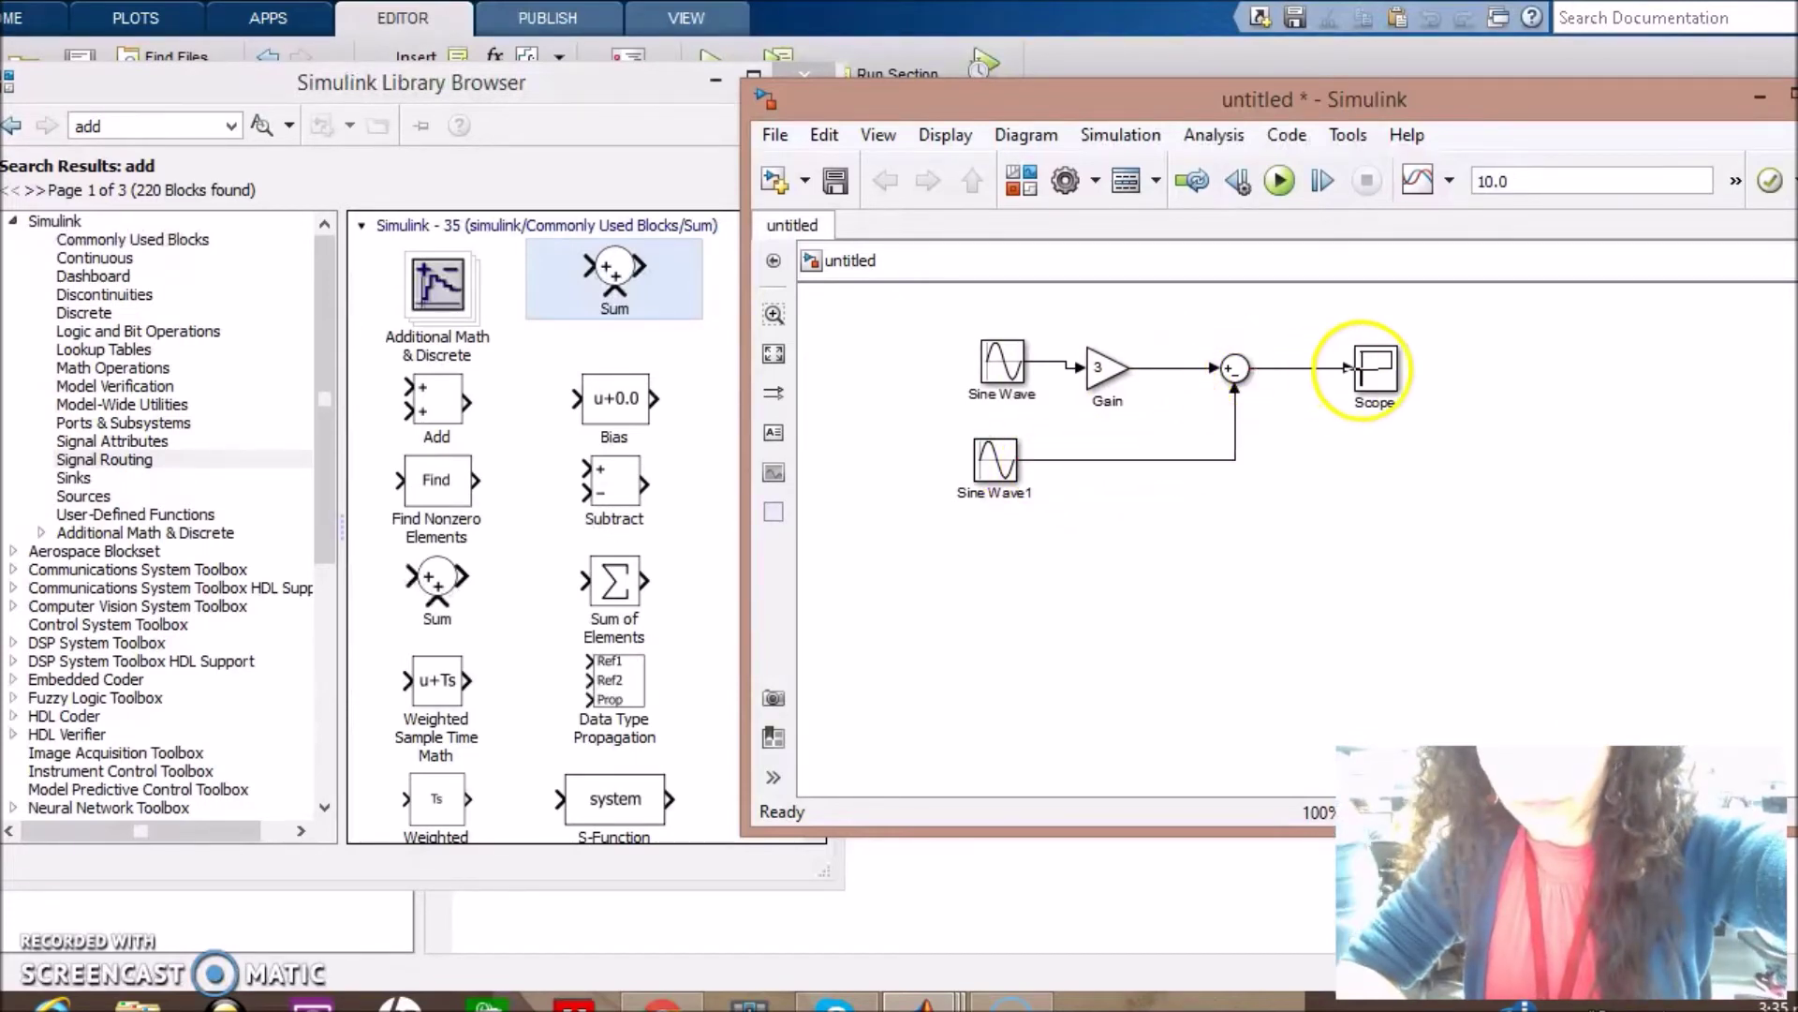
Run the simulation to examine the output waveform in the Scope, and rerun the model after closing the plot.
{"action": "left_click", "coordinate": [1279, 181]}
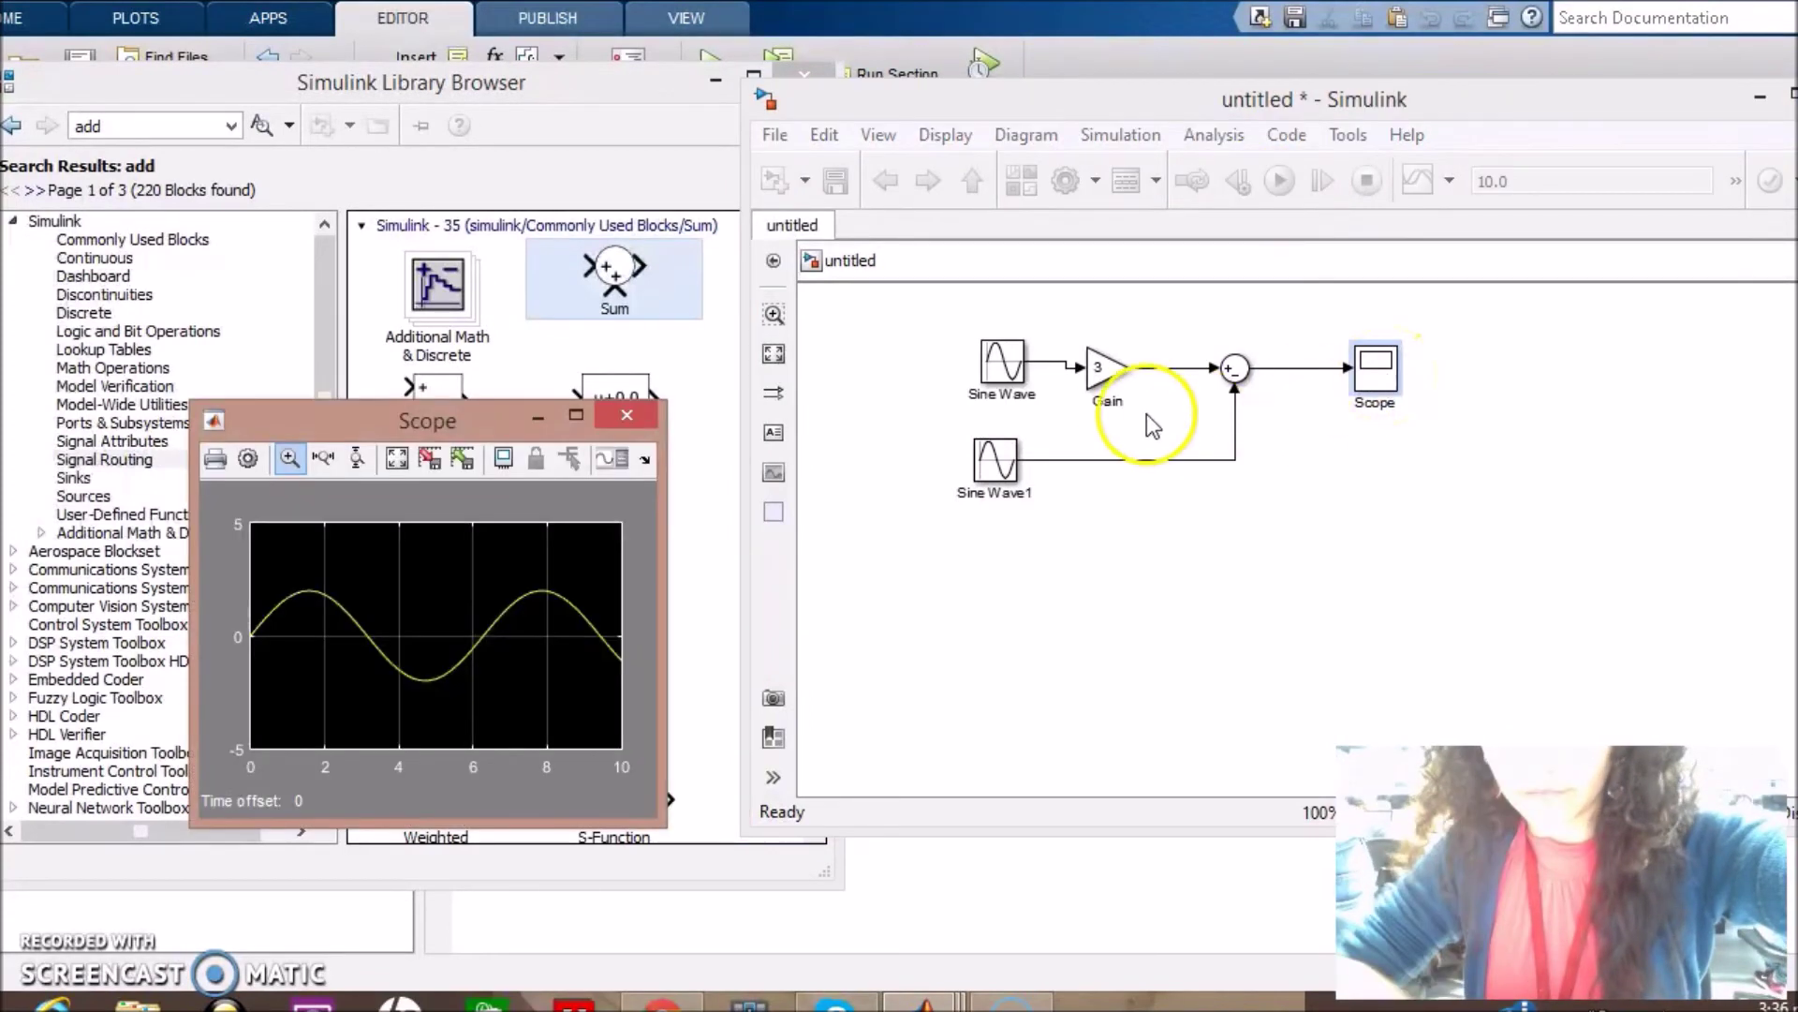
{"action": "left_click", "coordinate": [626, 415]}
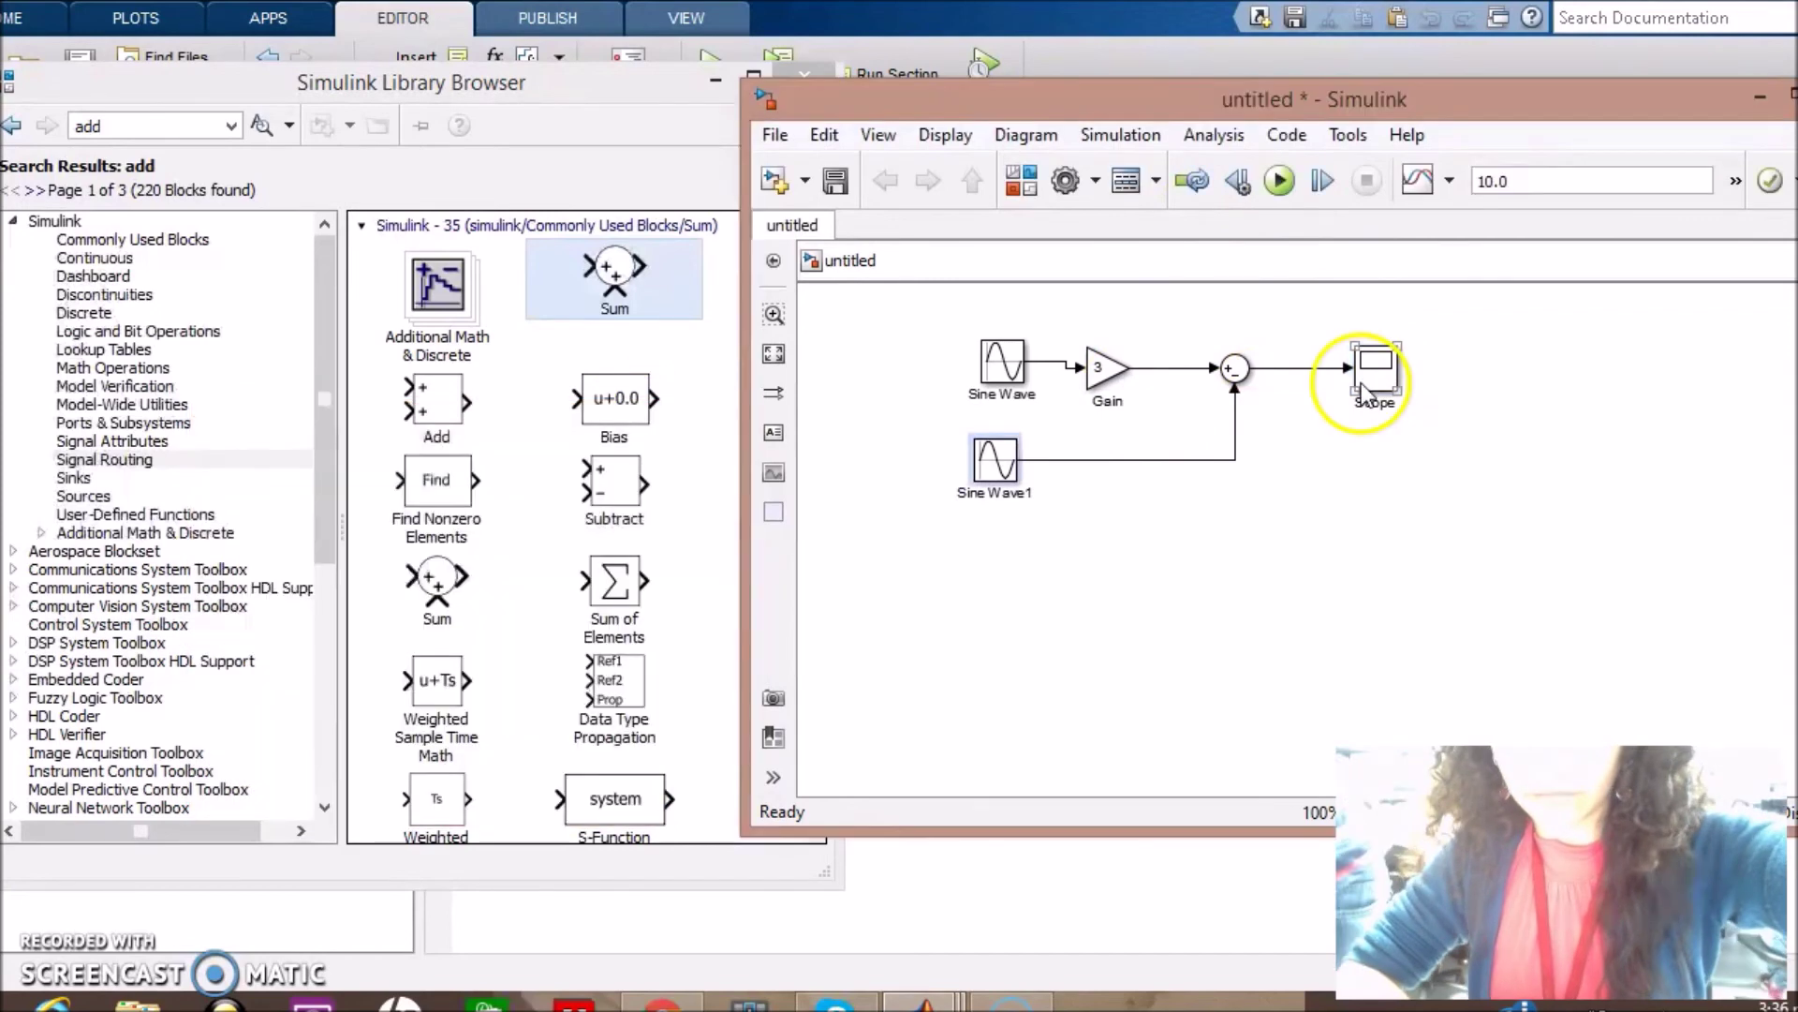
{"action": "left_click", "coordinate": [1282, 181]}
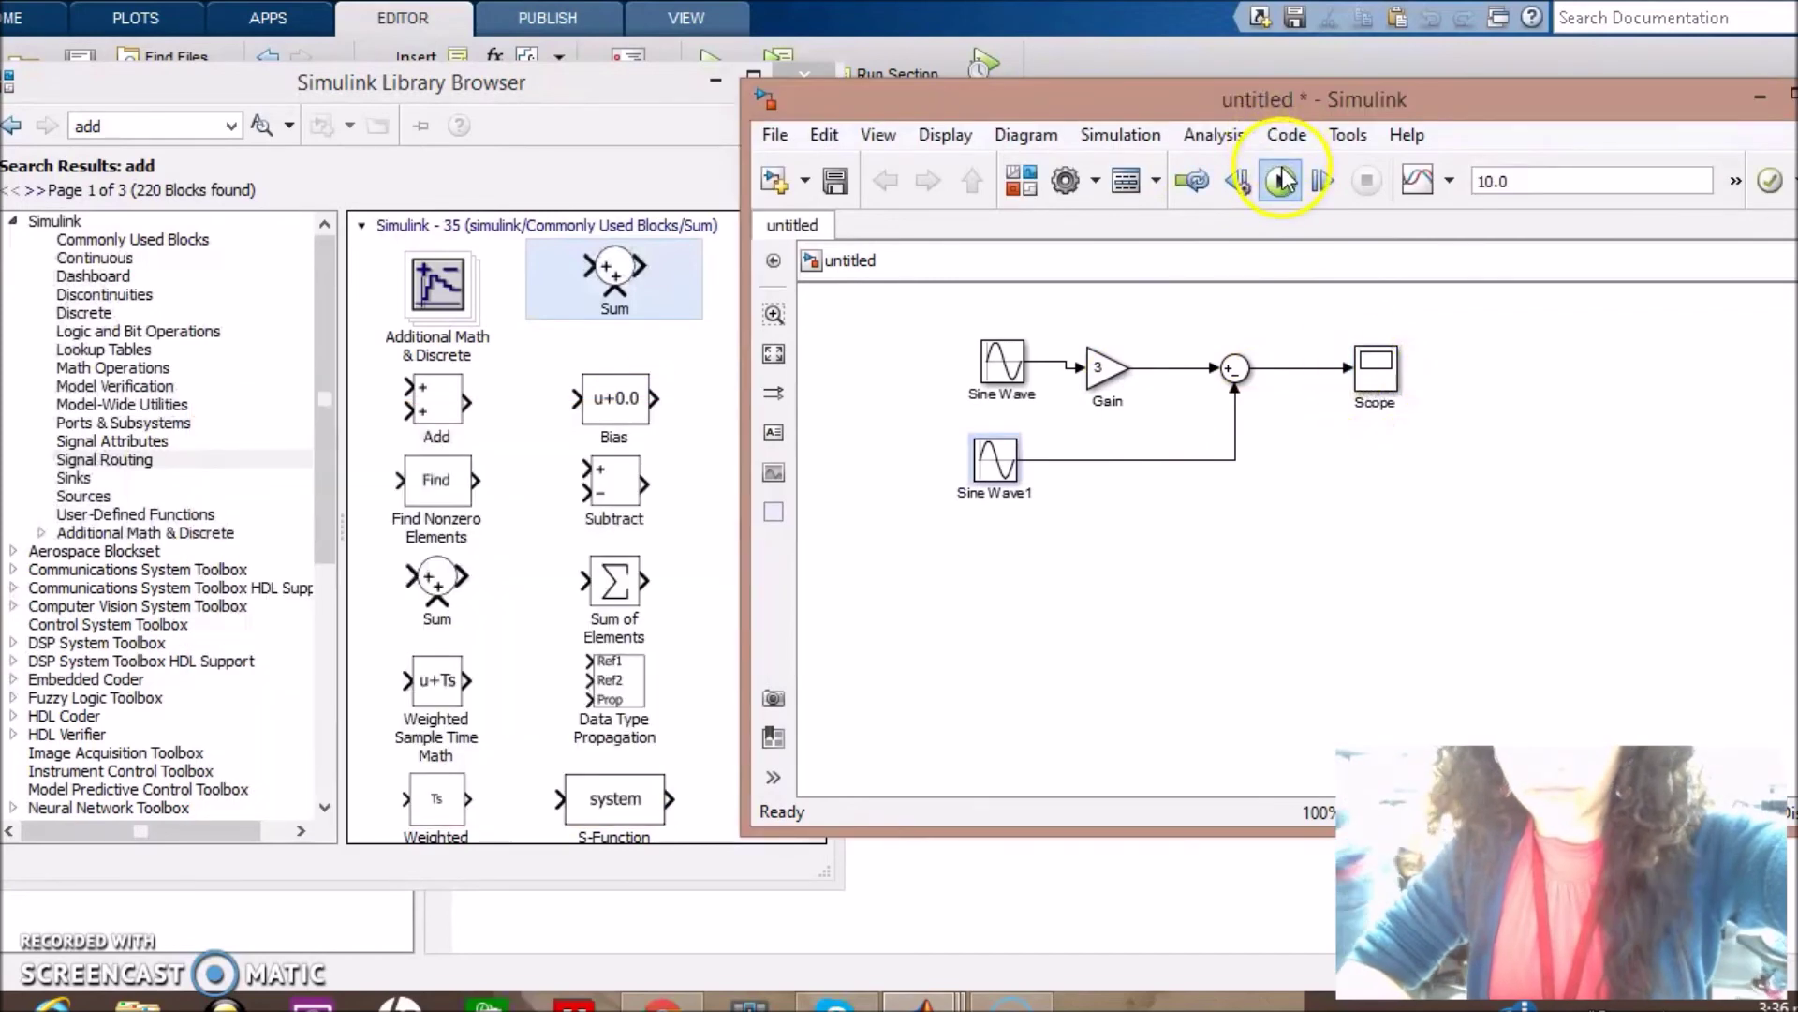